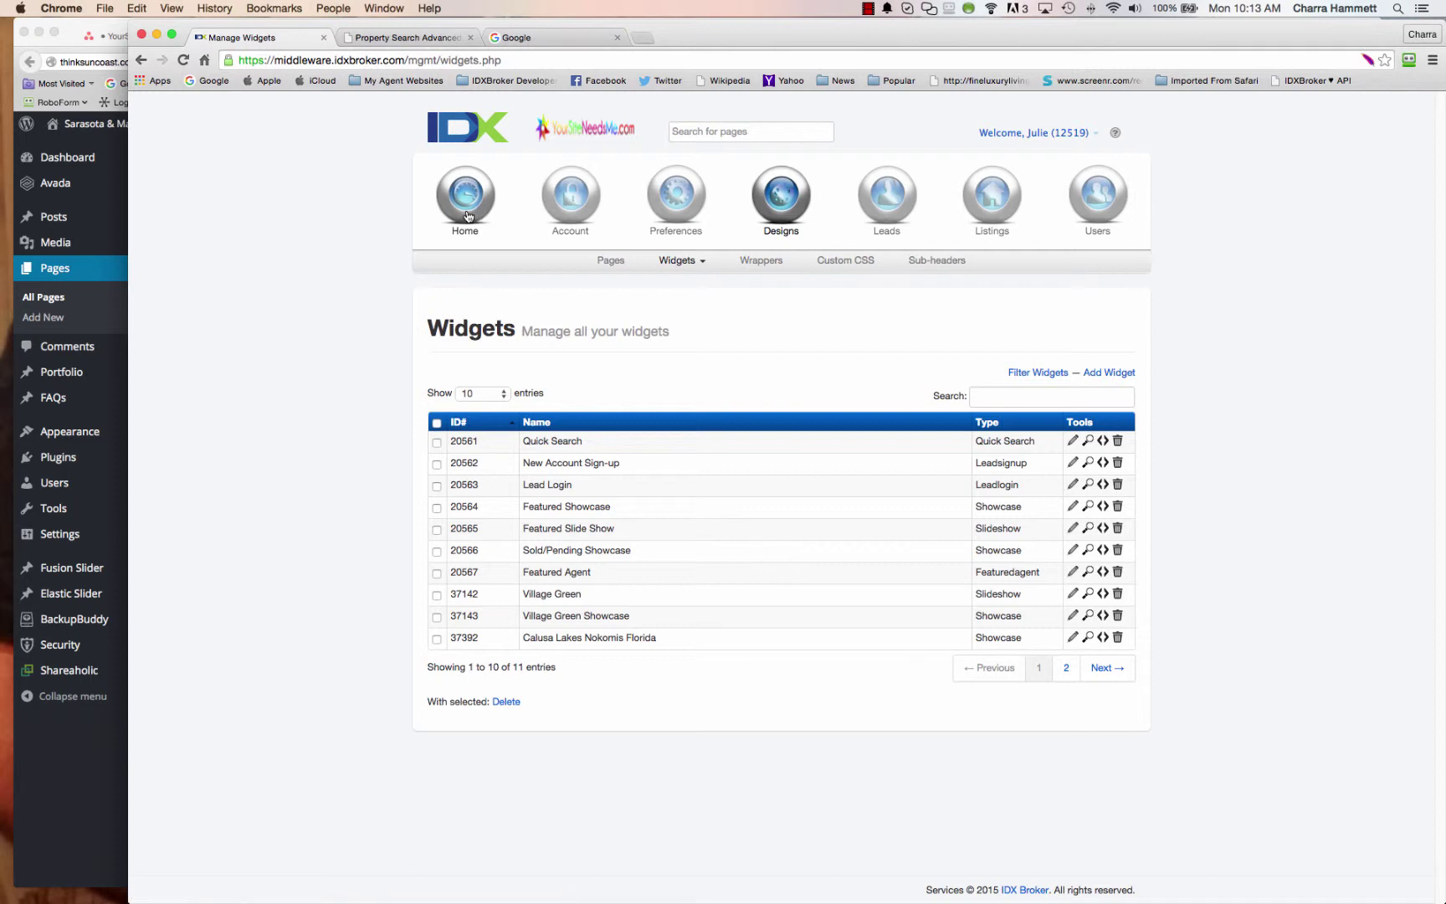
Step: Move from the list of 11 widgets under Designs > Widgets to the Add Widget page
click(686, 262)
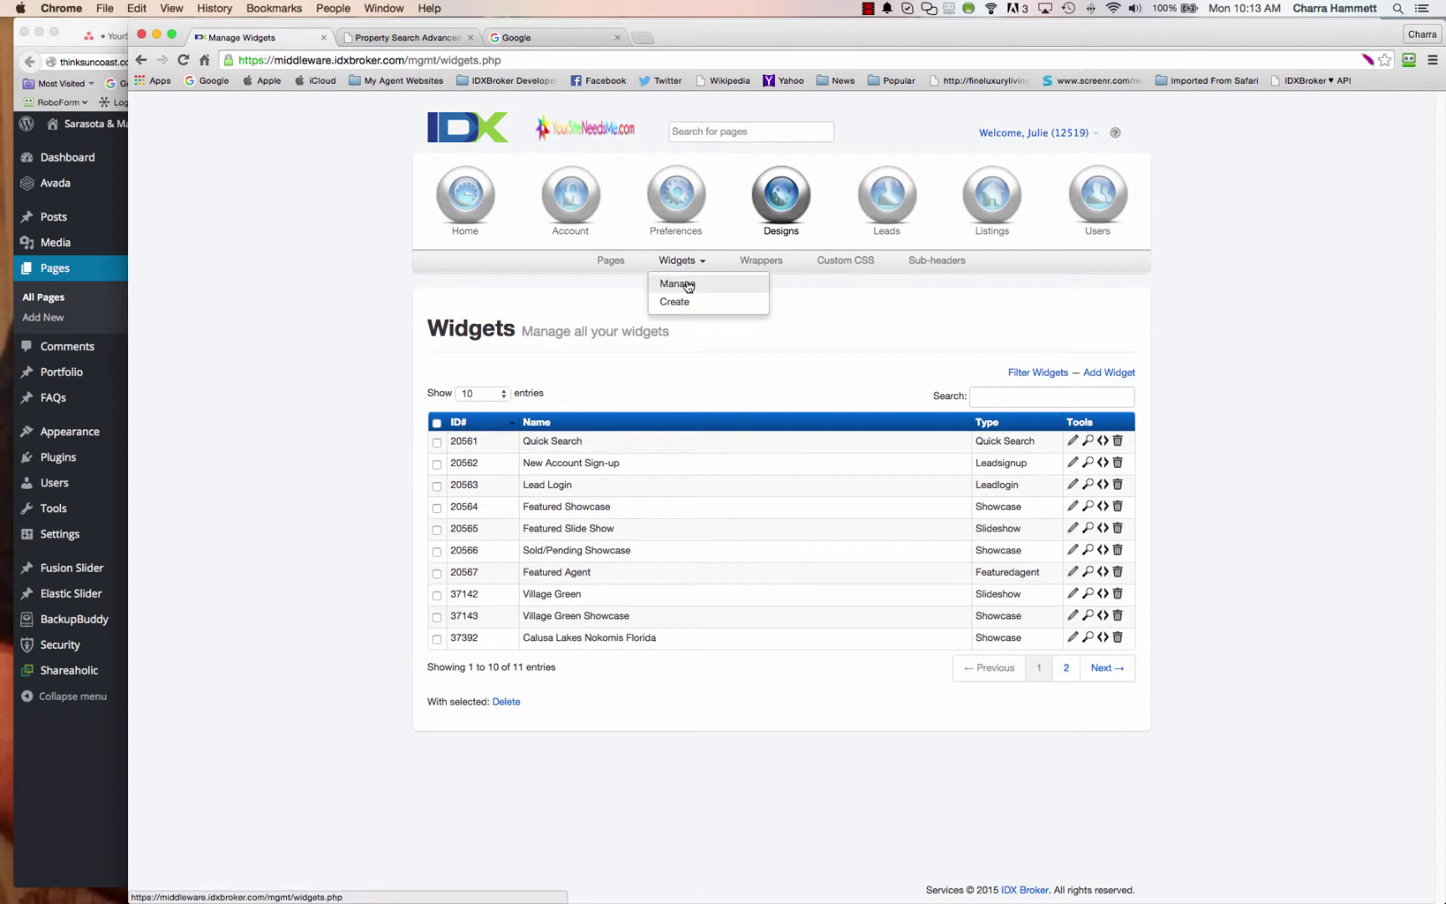
click(687, 285)
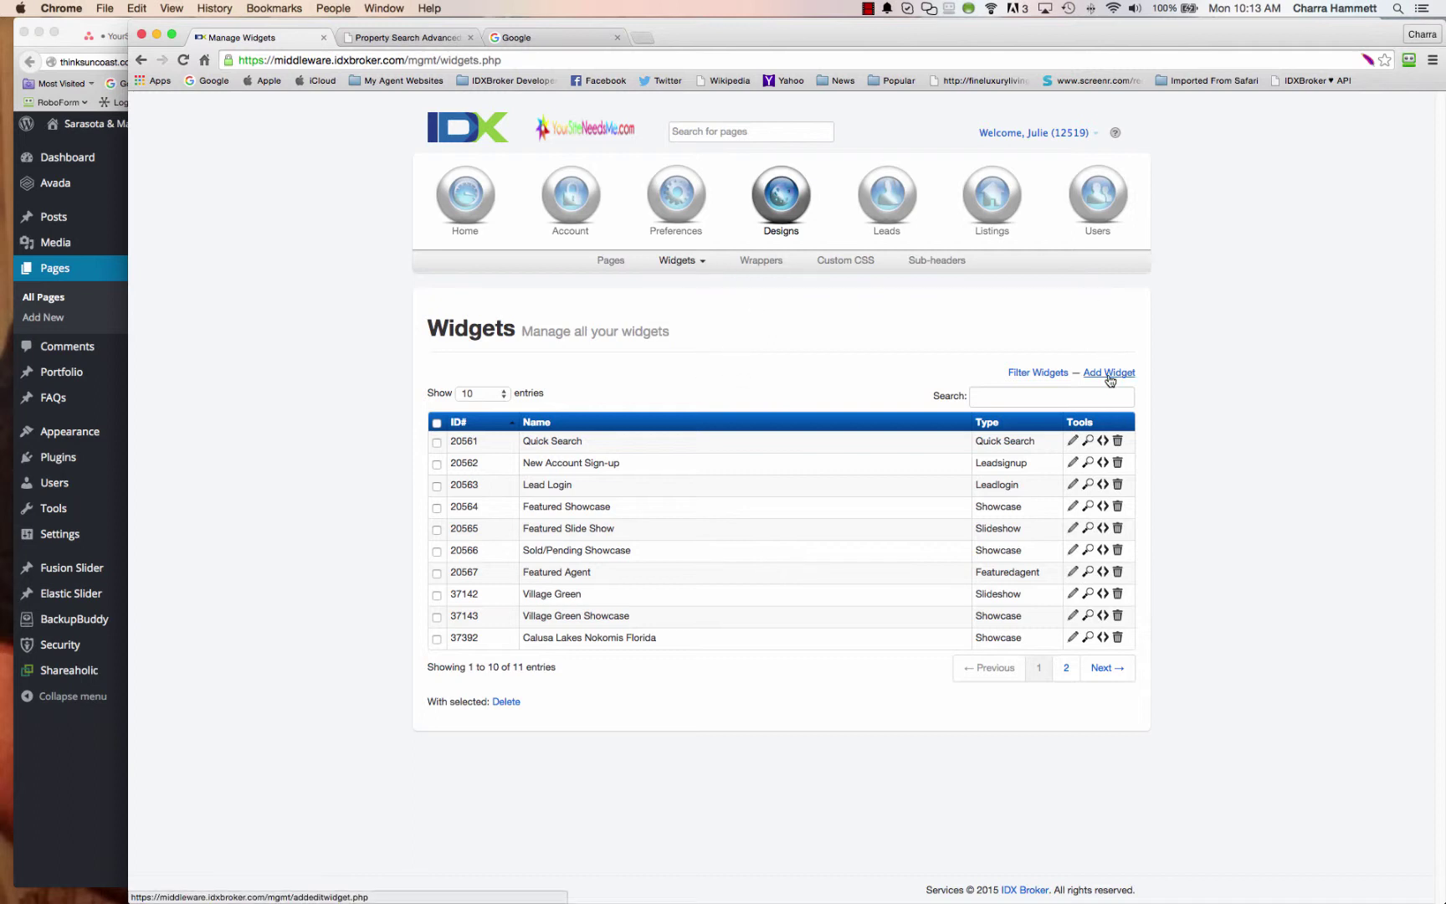
click(701, 261)
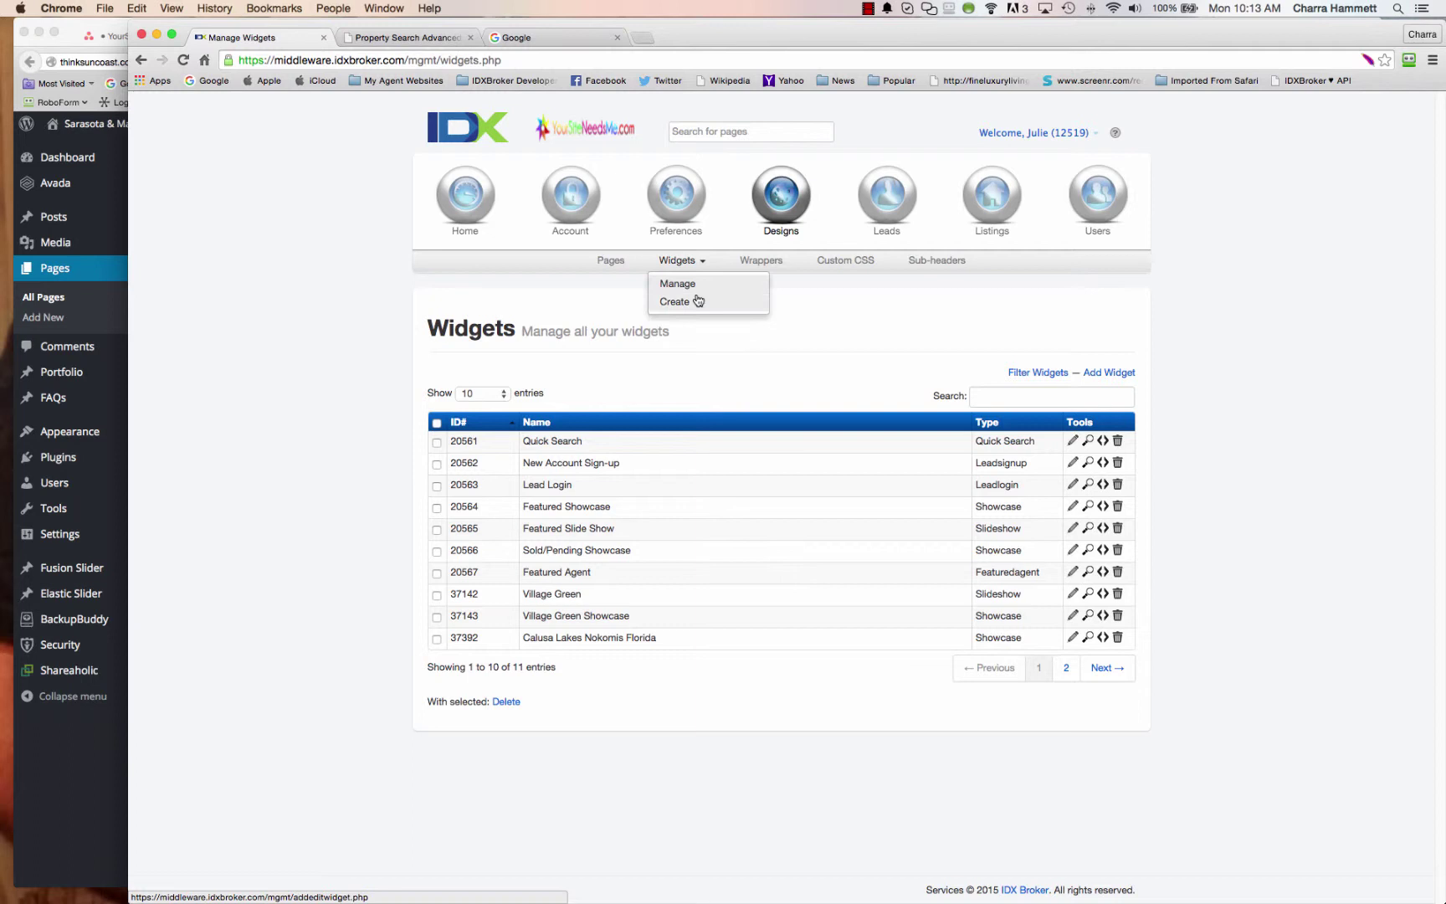
Step: Start a new widget and choose Map Search as its type
click(1110, 373)
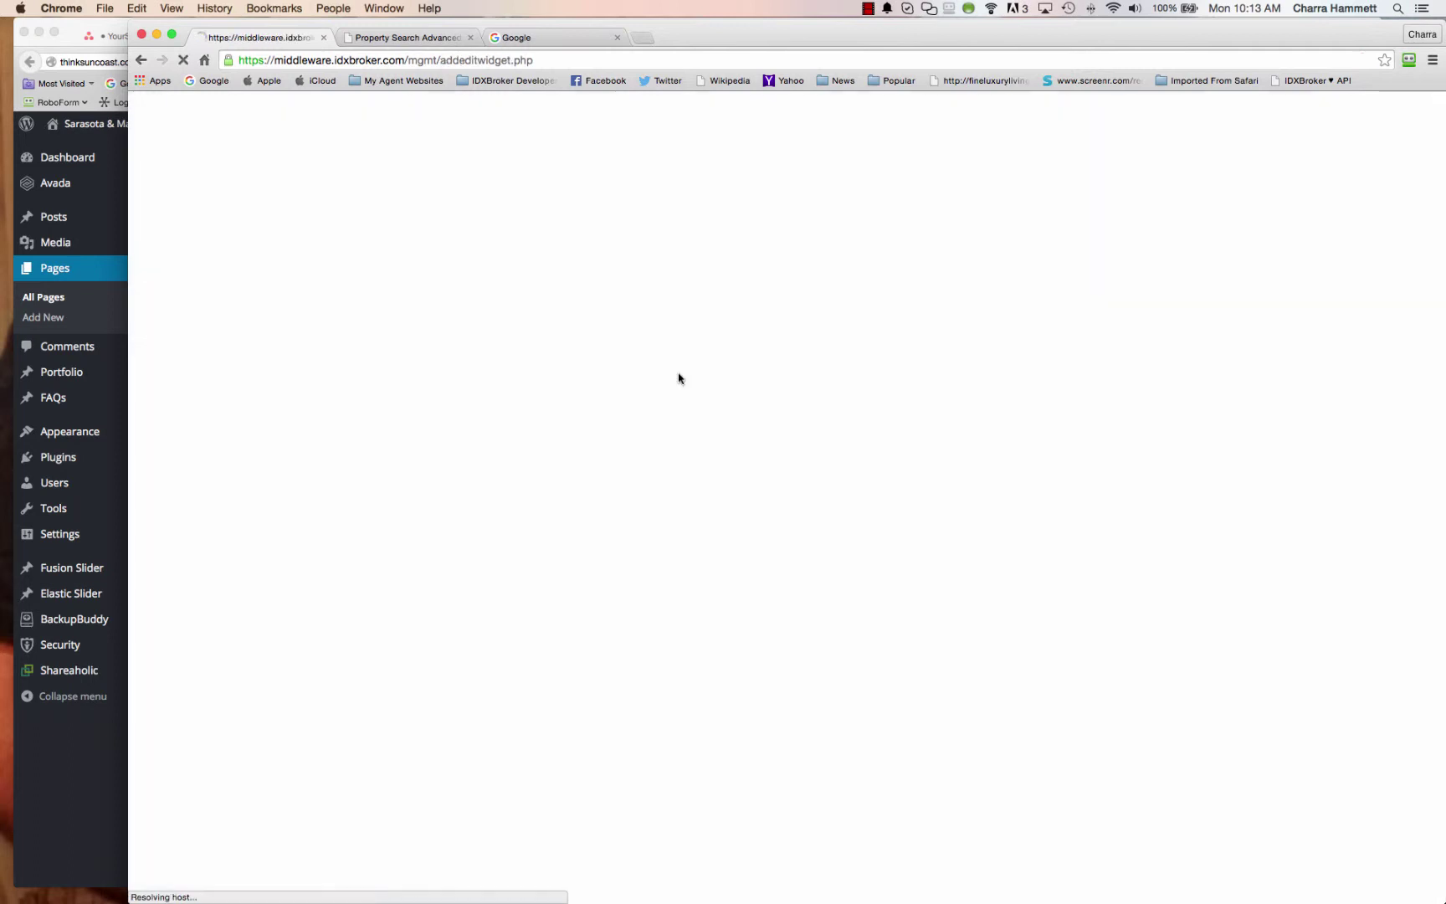
click(552, 425)
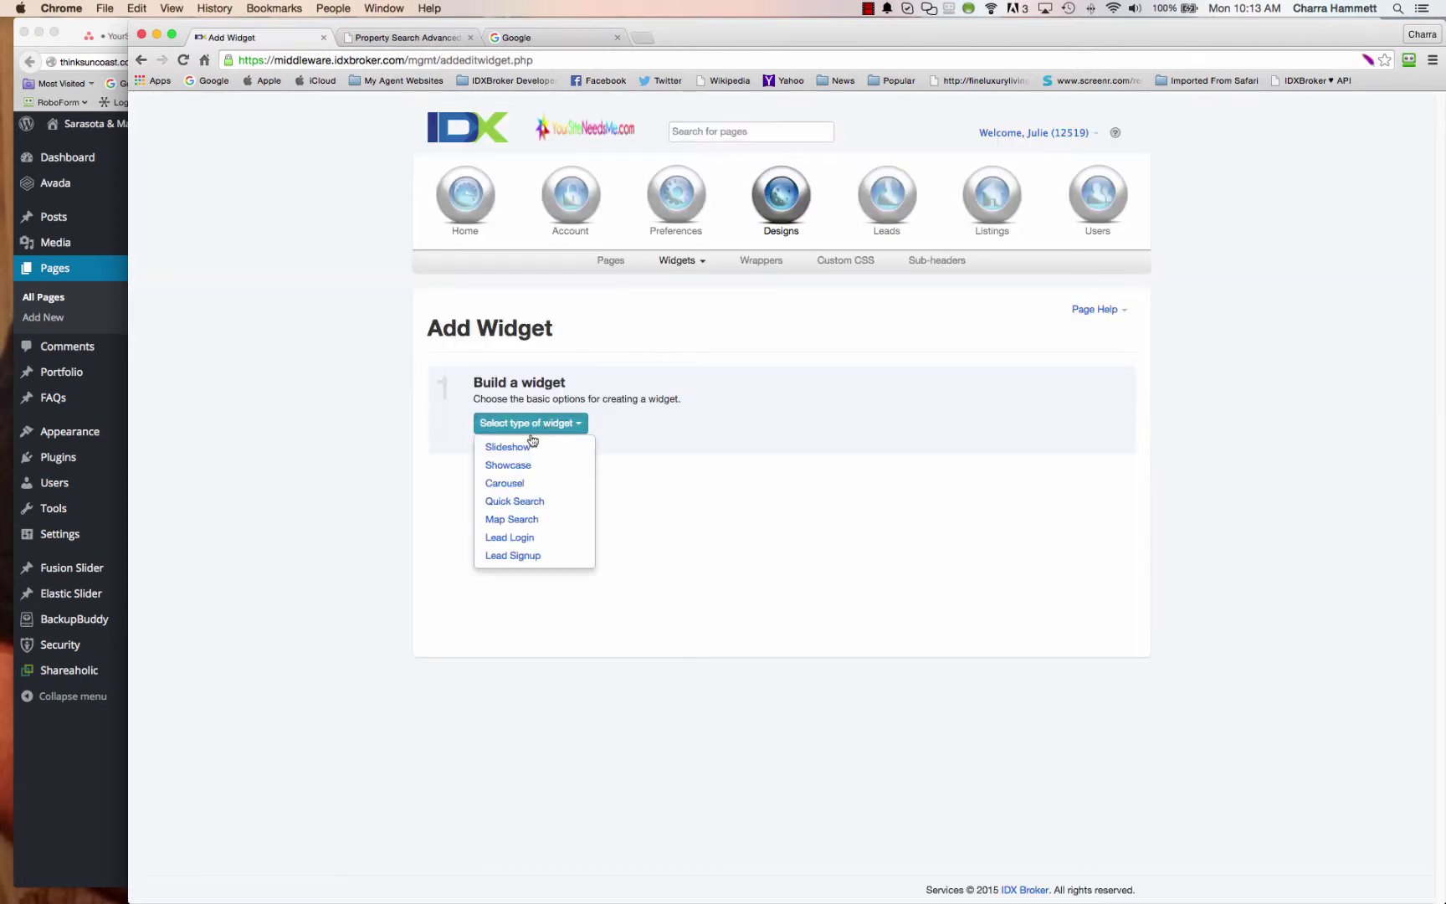
click(505, 519)
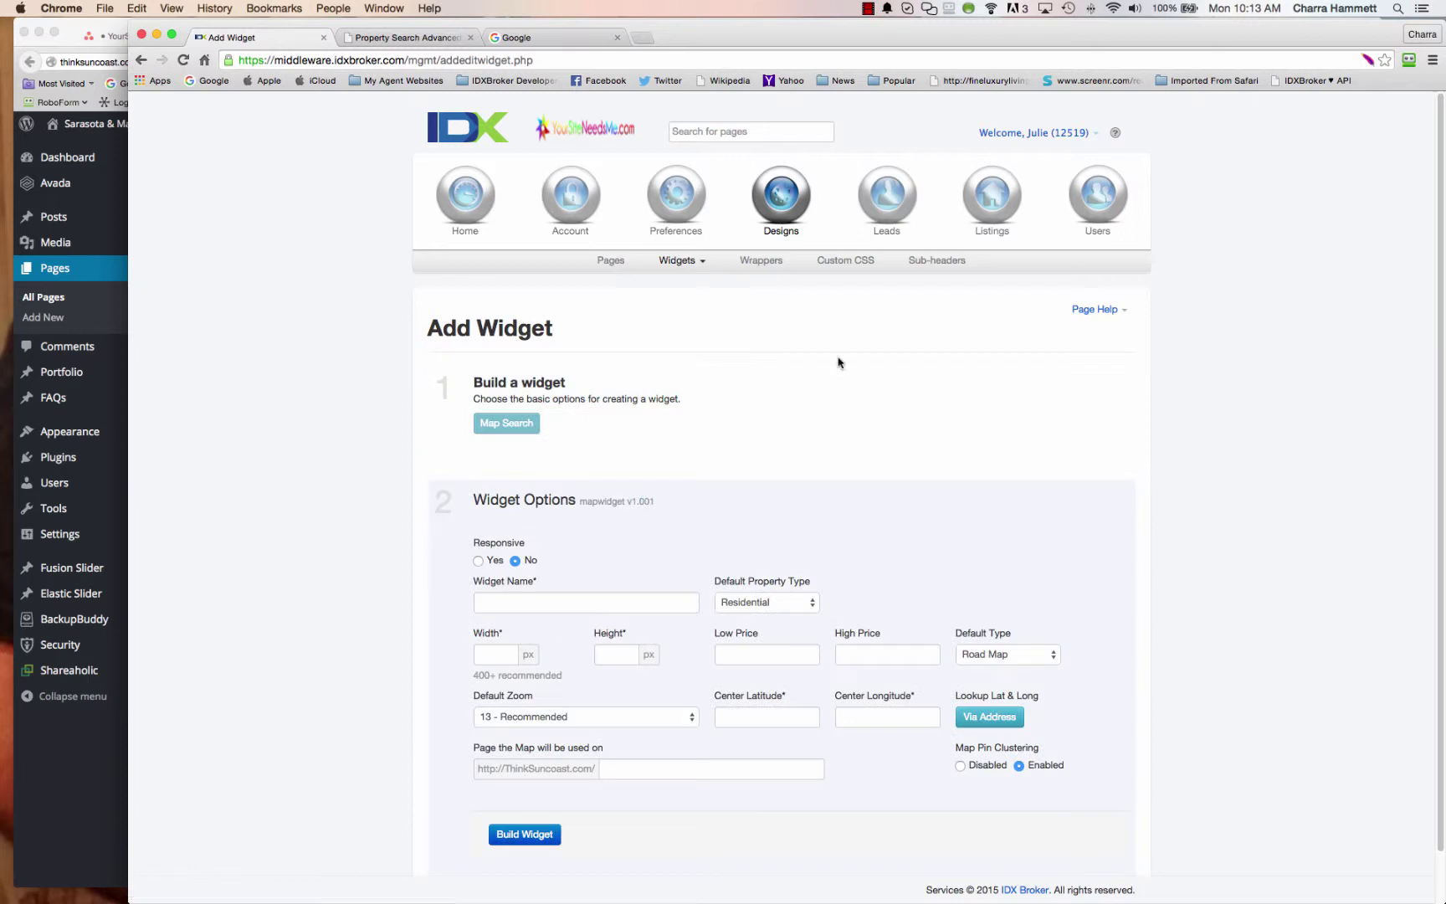
scroll(1137, 705, down, 2)
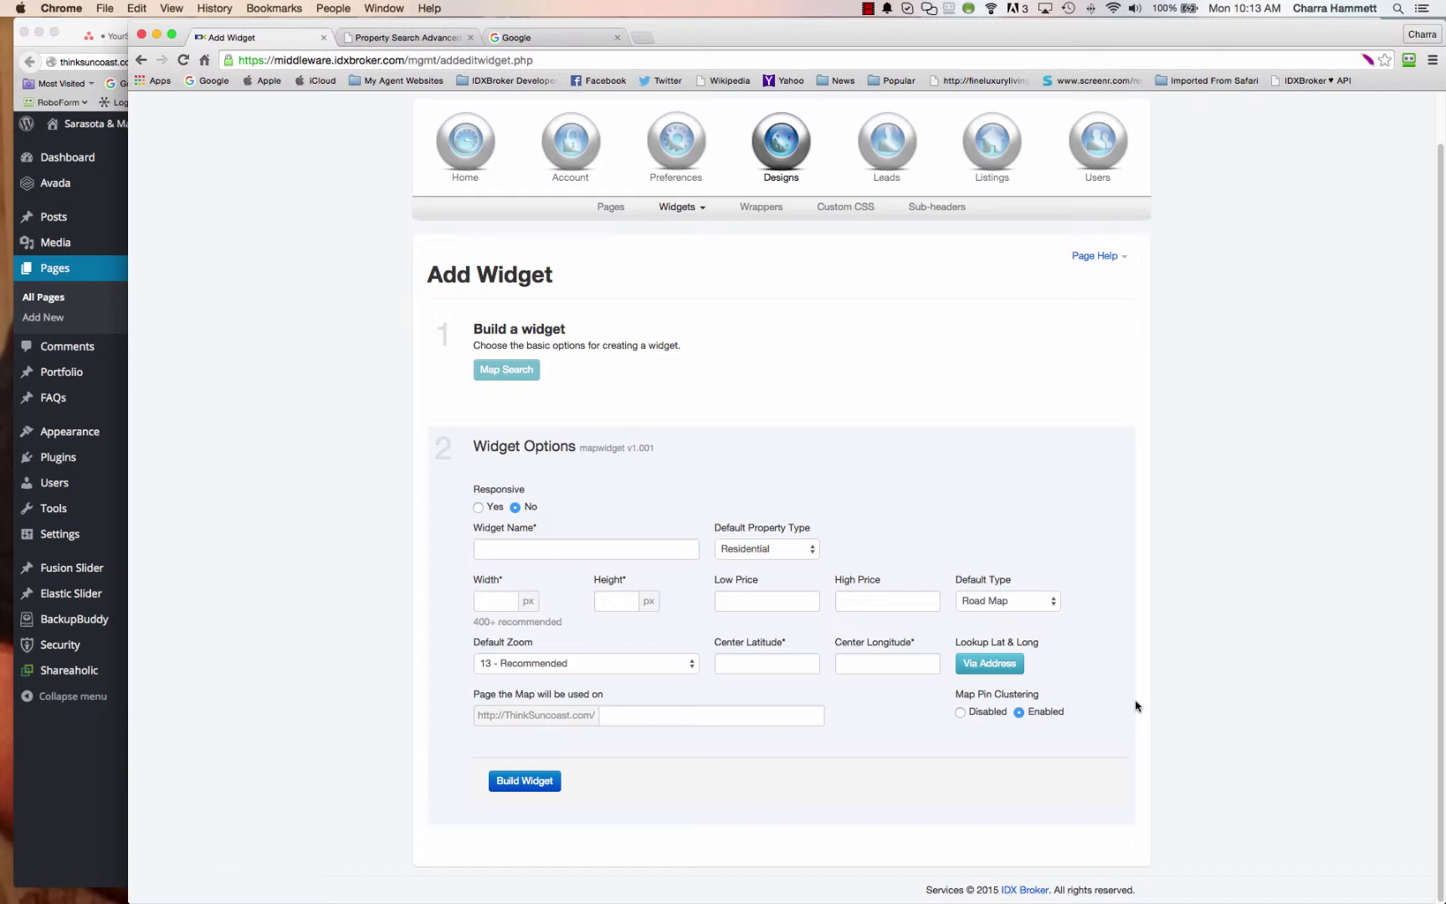
Step: Set the map widget to responsive, sizing width 100% and height auto
click(478, 508)
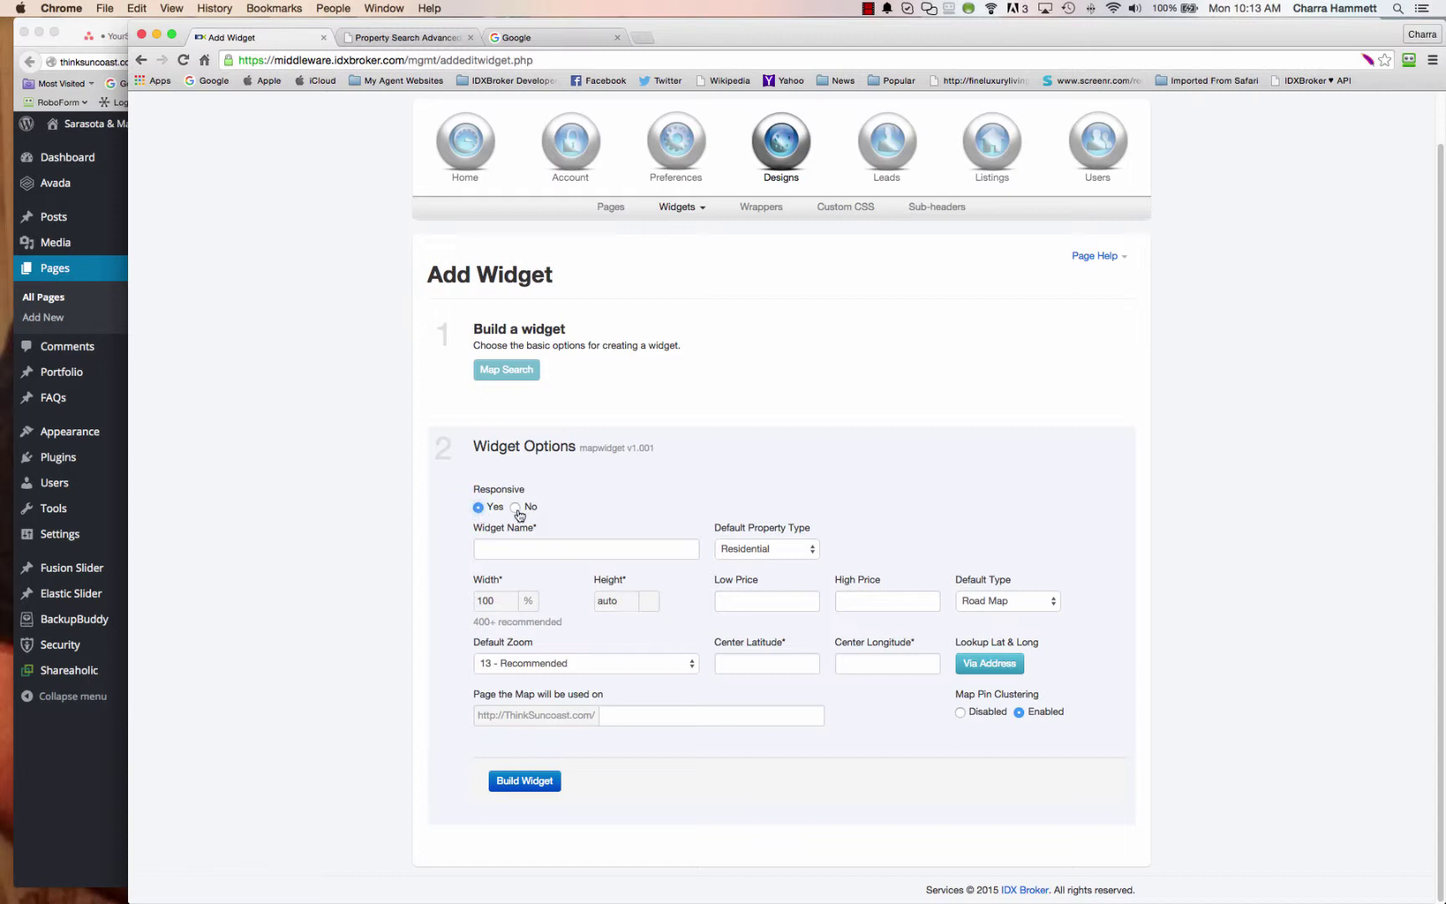
click(515, 507)
click(492, 597)
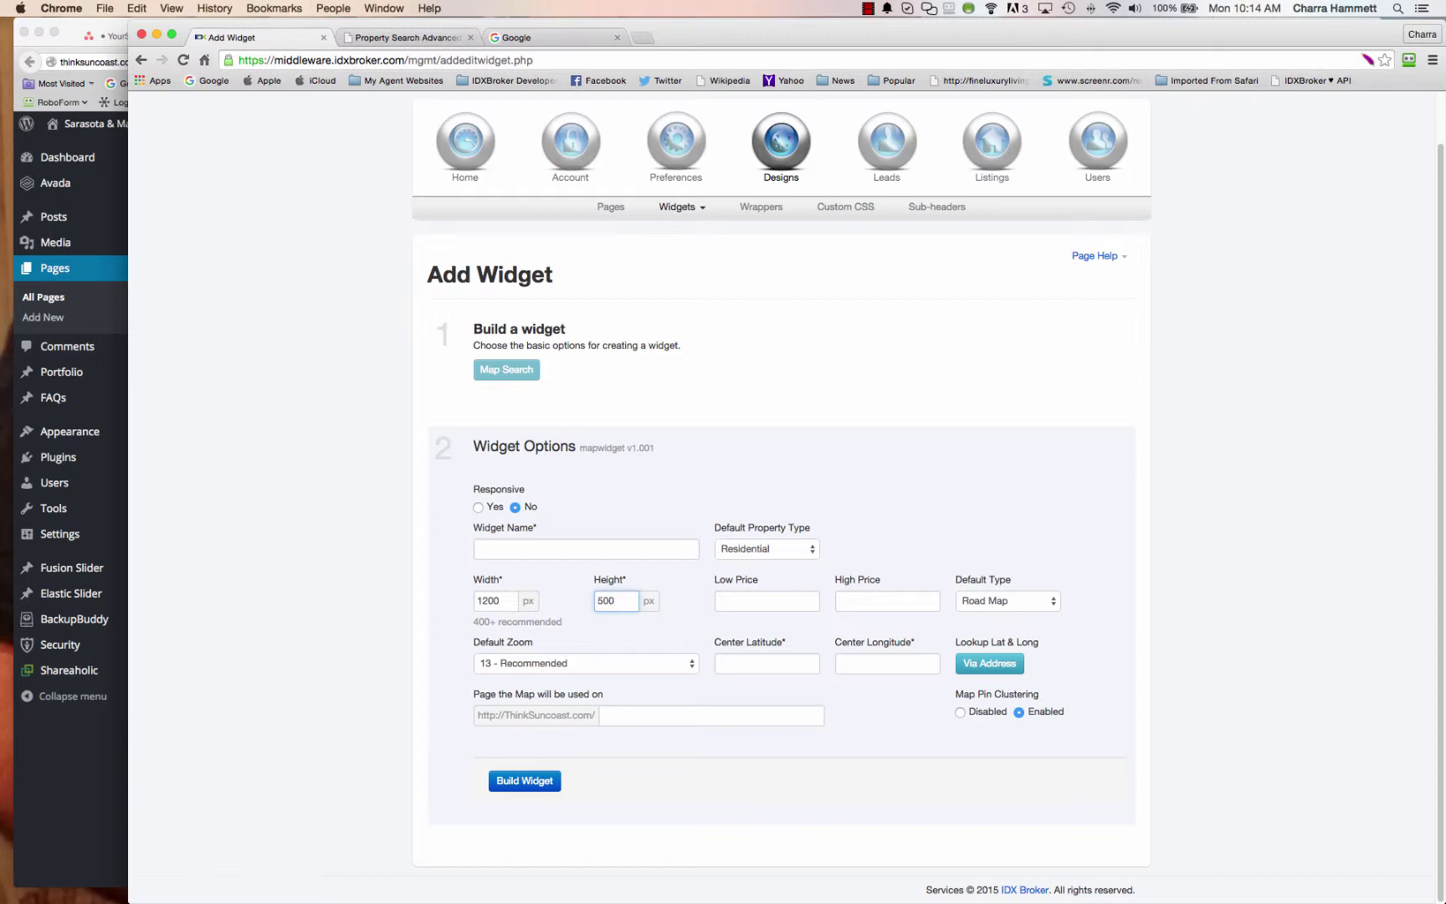
click(498, 602)
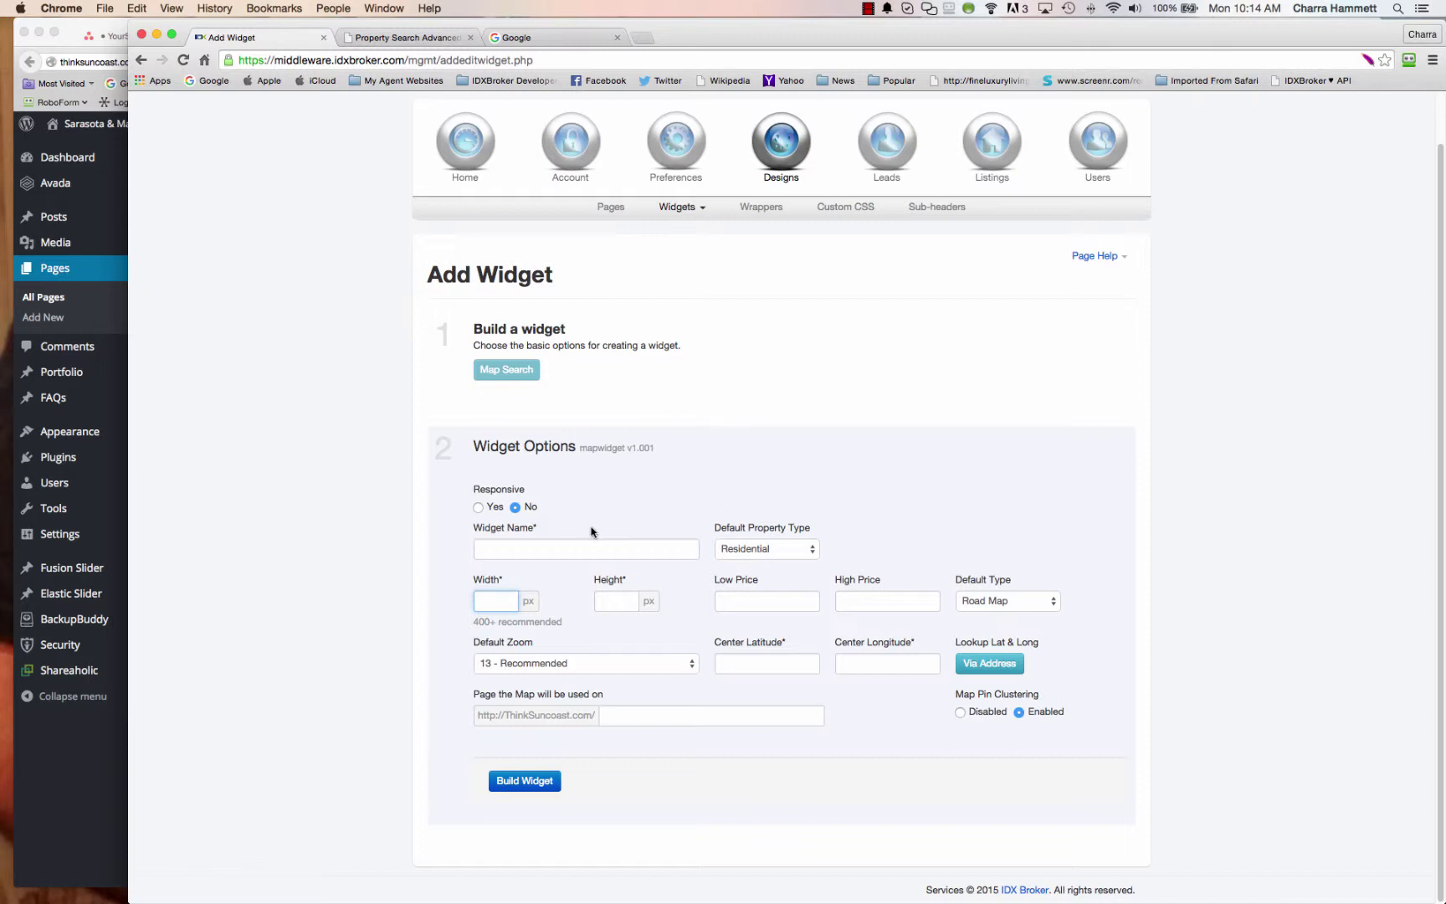
click(478, 506)
Step: Enter 'Sarasota Community Page' in the Widget Name field
click(482, 547)
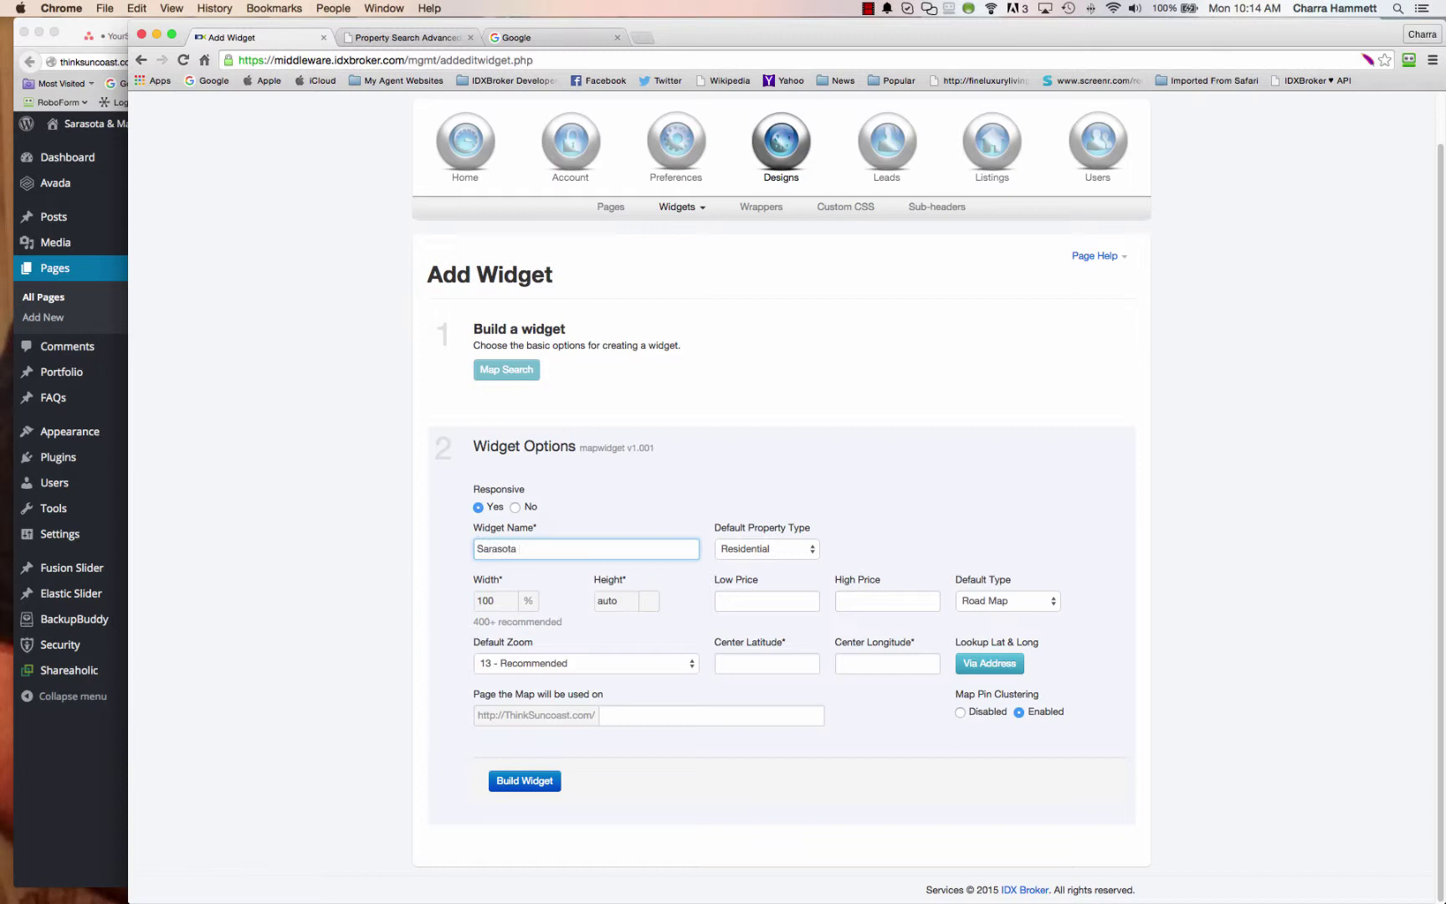
text(ommunity Page)
scroll(885, 527, down, 1)
scroll(736, 559, up, 1)
Step: Leave the widget's Default Type set to Road Map
click(774, 597)
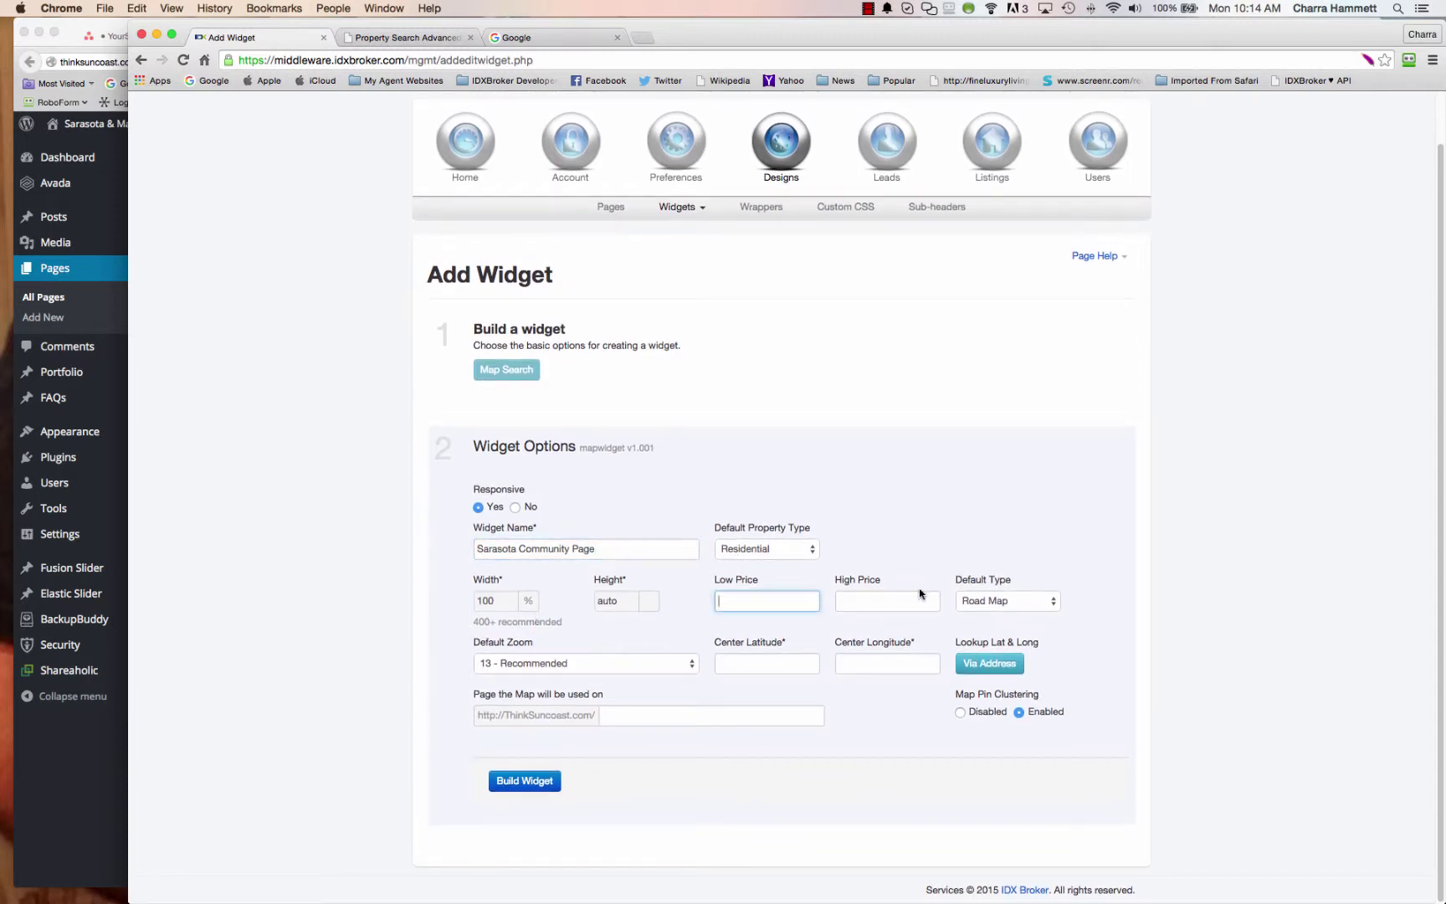
click(1049, 604)
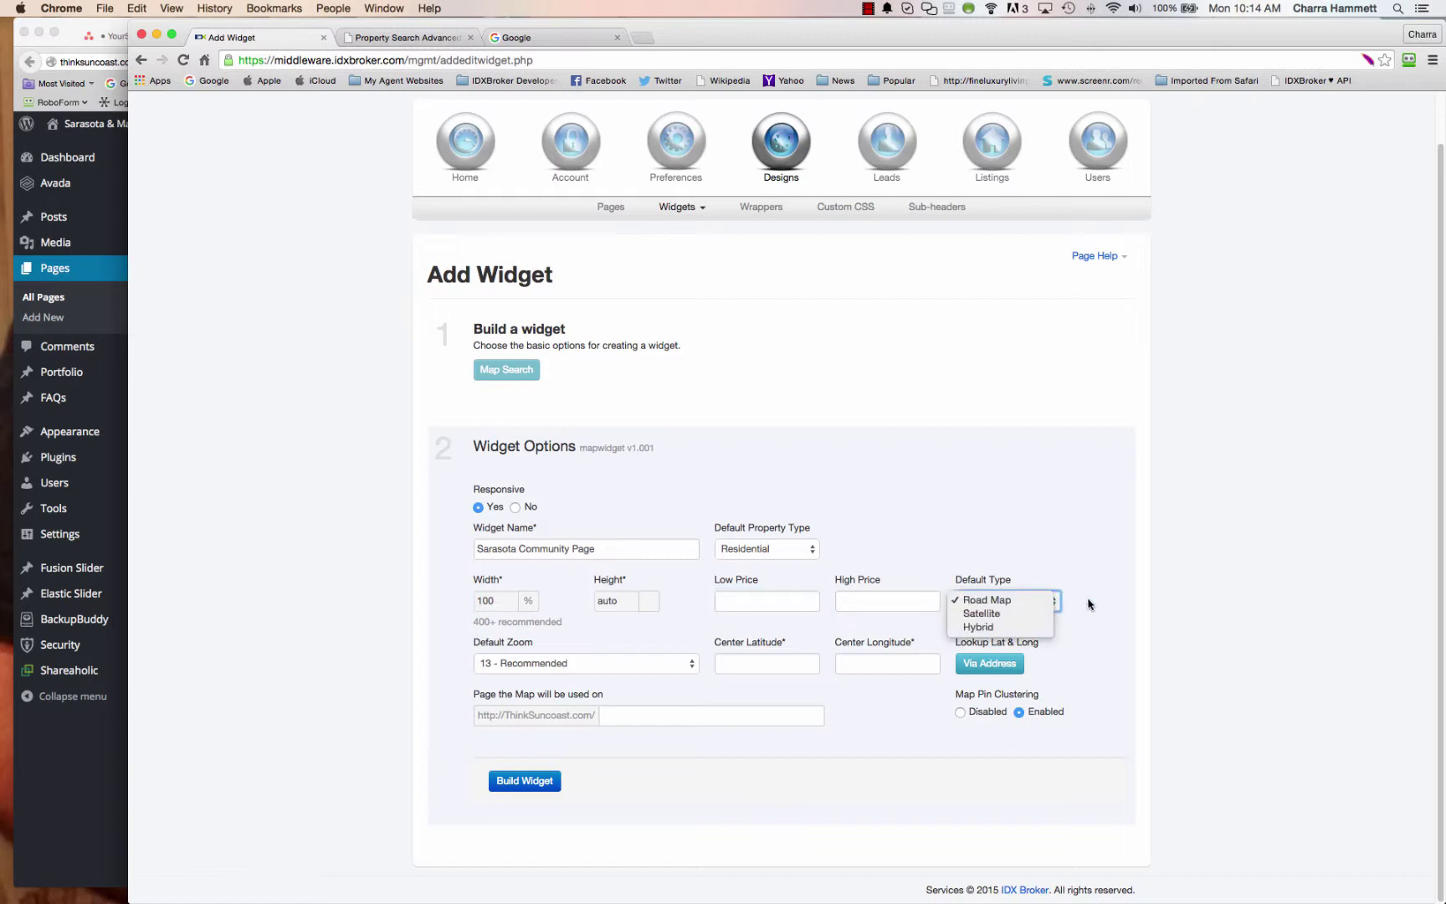
click(1090, 604)
click(1056, 603)
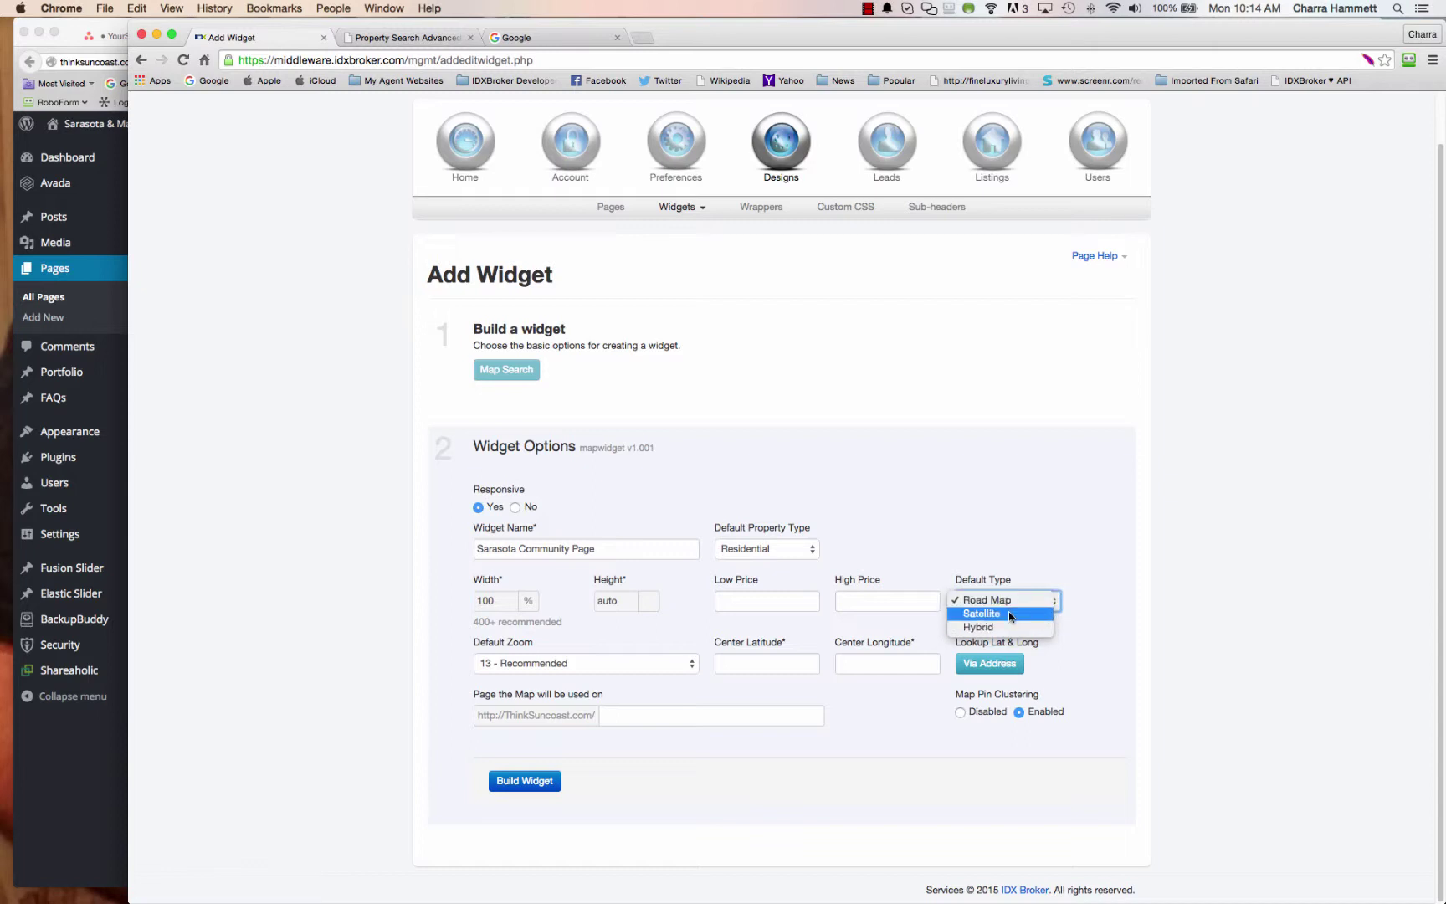
click(1149, 626)
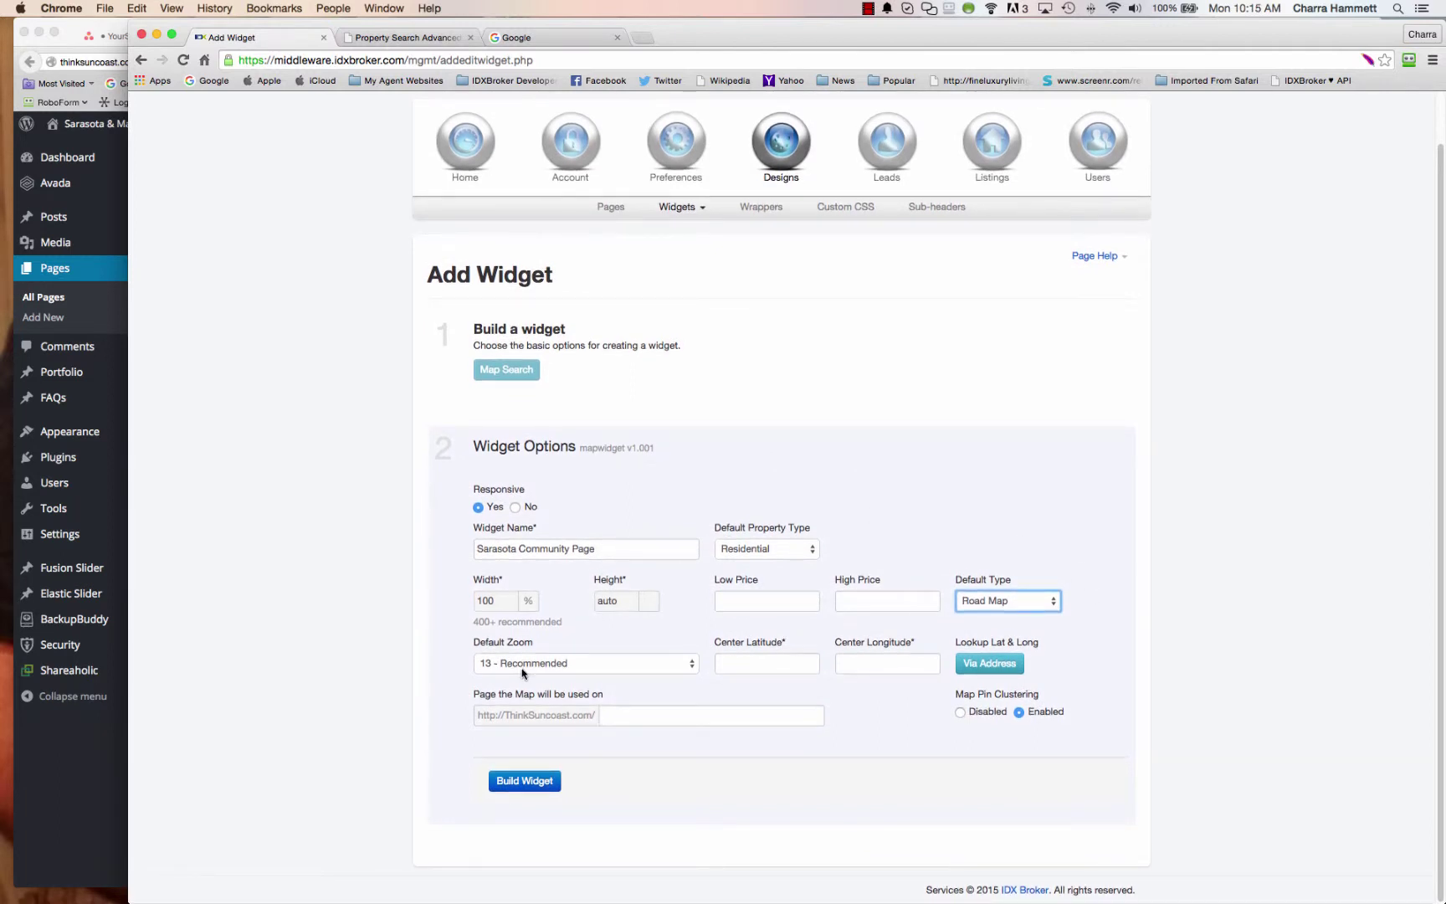
Step: Open the Via Address coordinate lookup, then cancel it
click(984, 665)
click(682, 403)
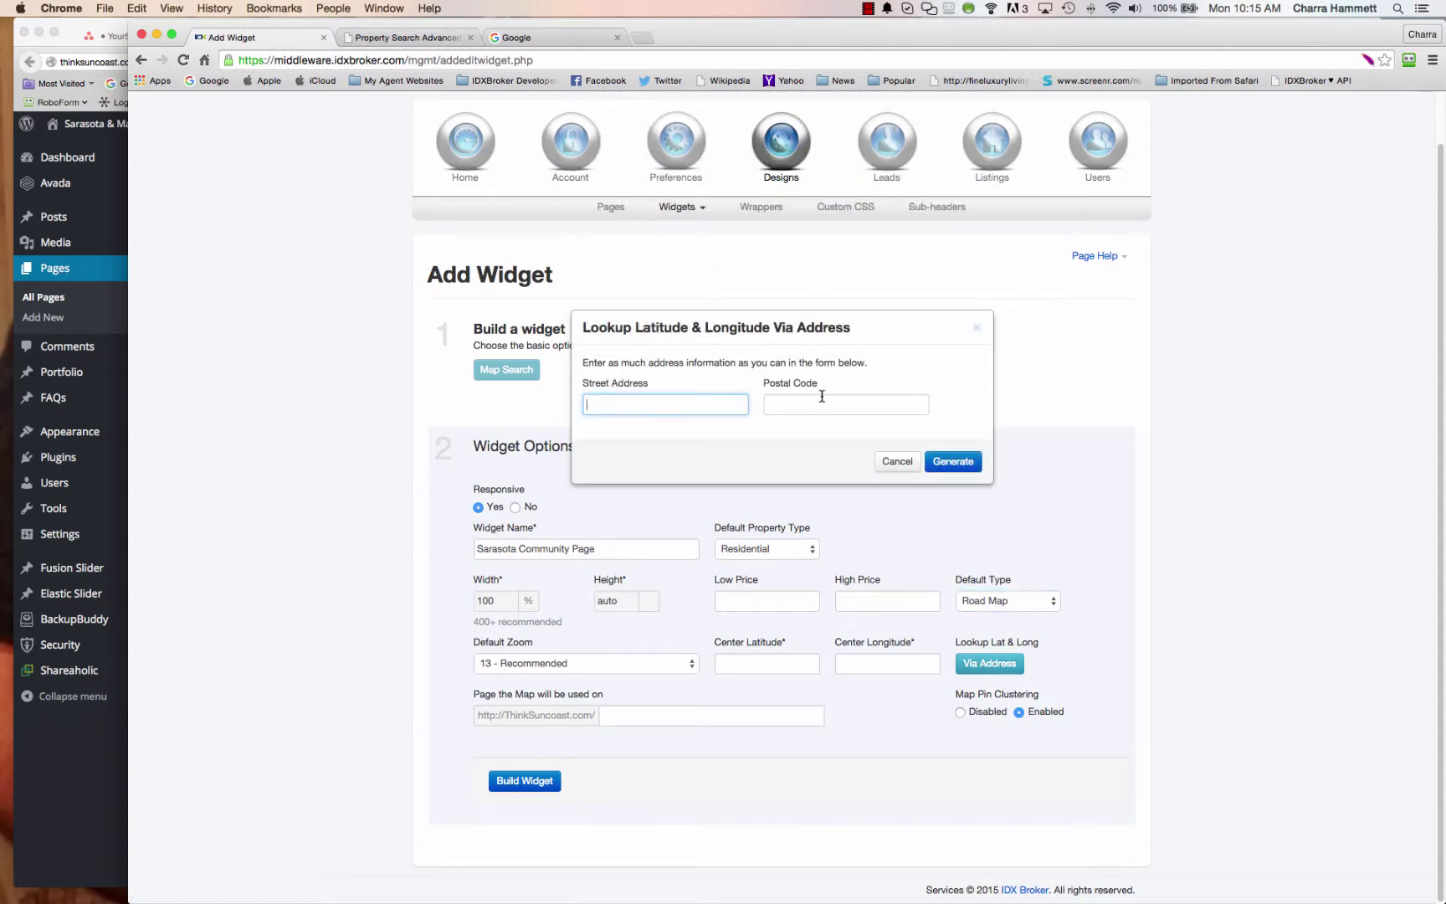
click(893, 461)
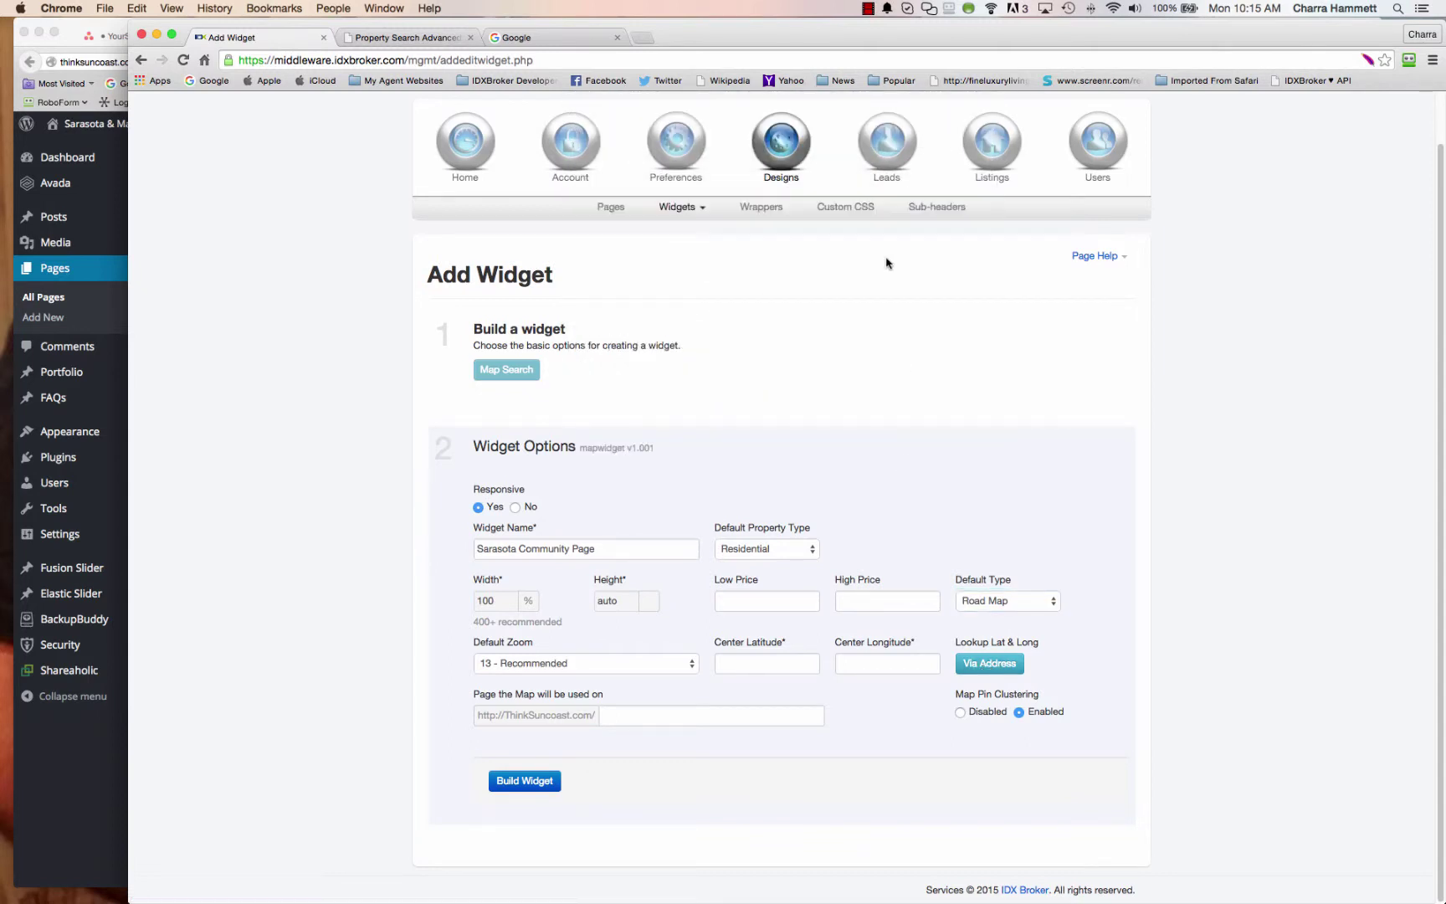
Step: Search Google Maps for 'Sarasota, fl' and check the latitude in the URL
click(523, 41)
click(1358, 113)
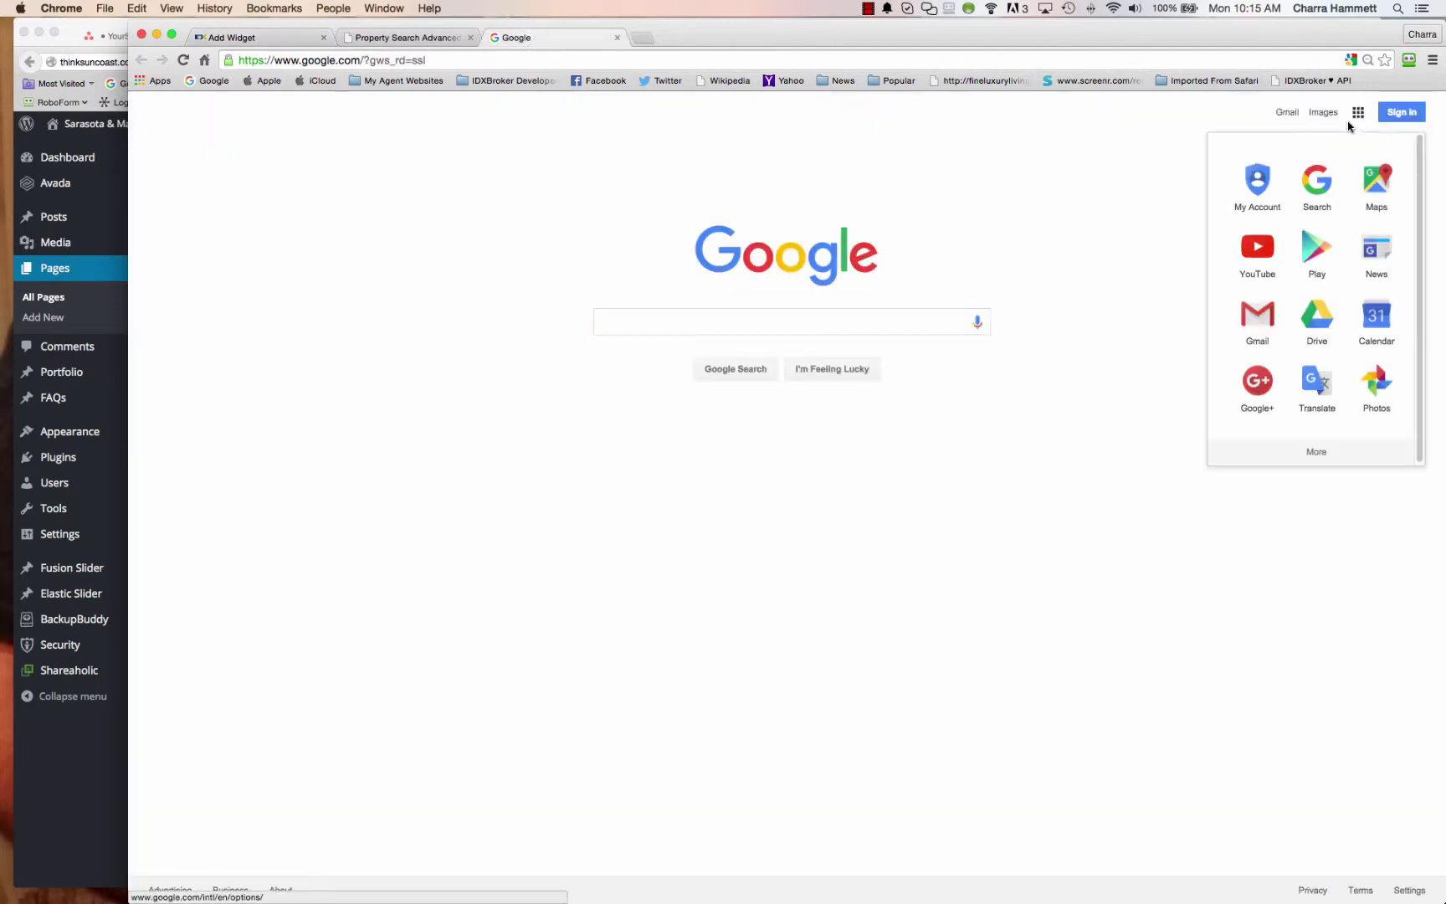
click(1376, 180)
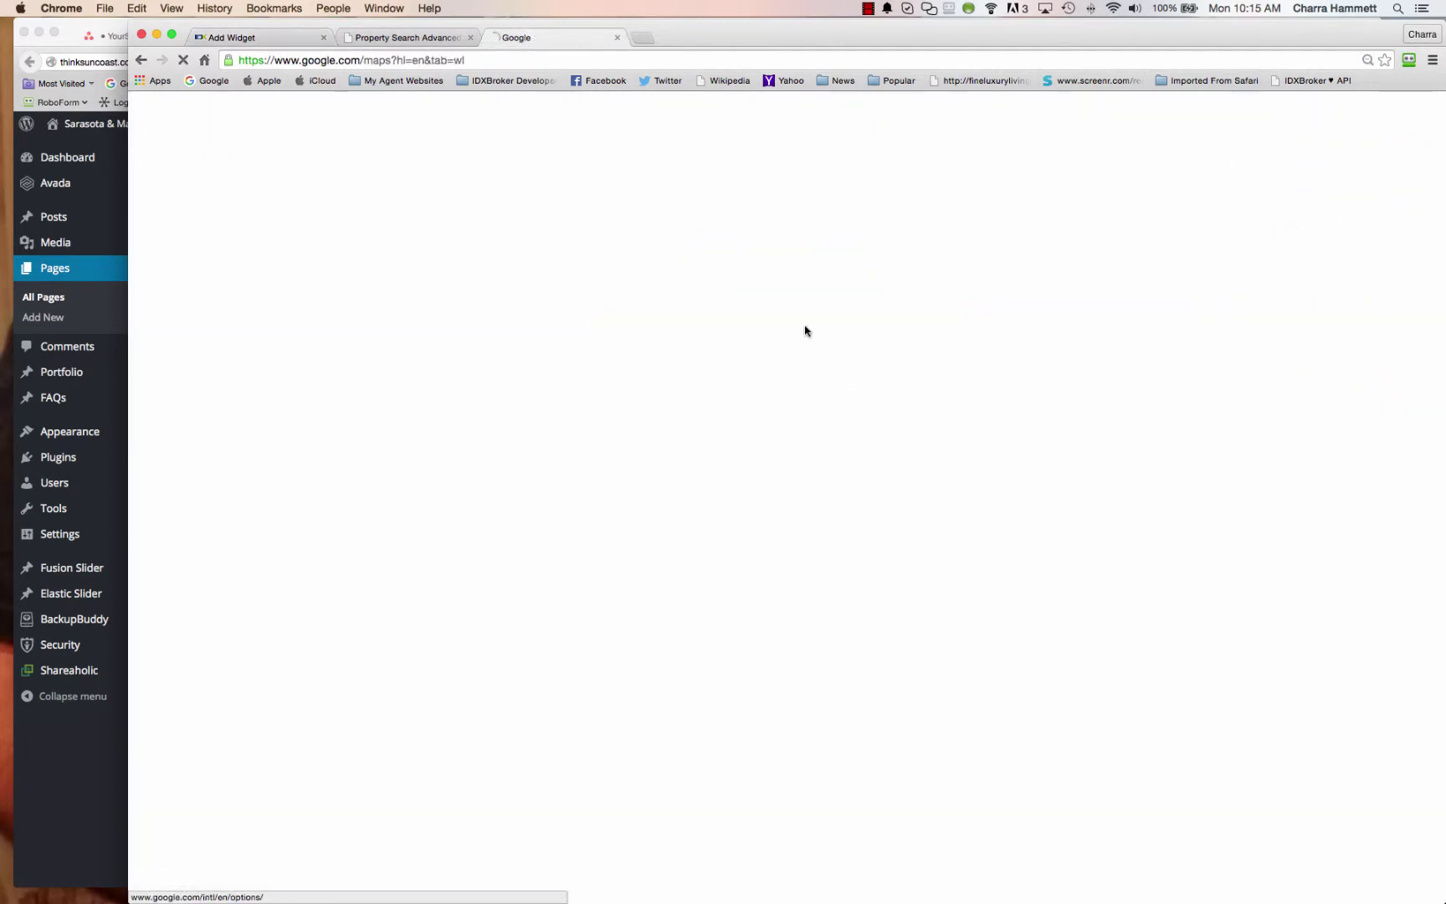
text(Sa)
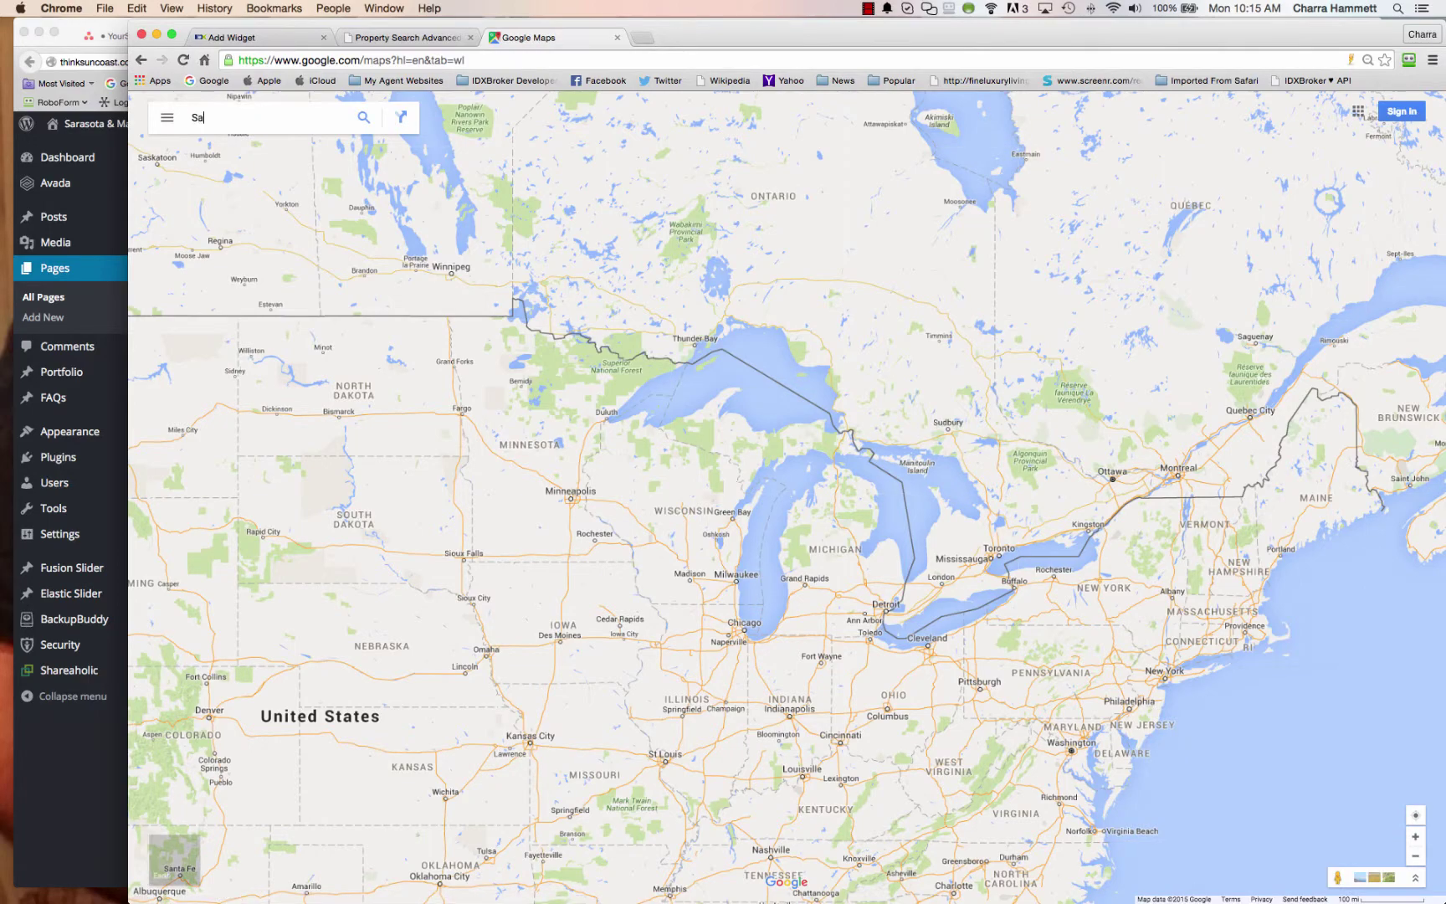
text(rasota, )
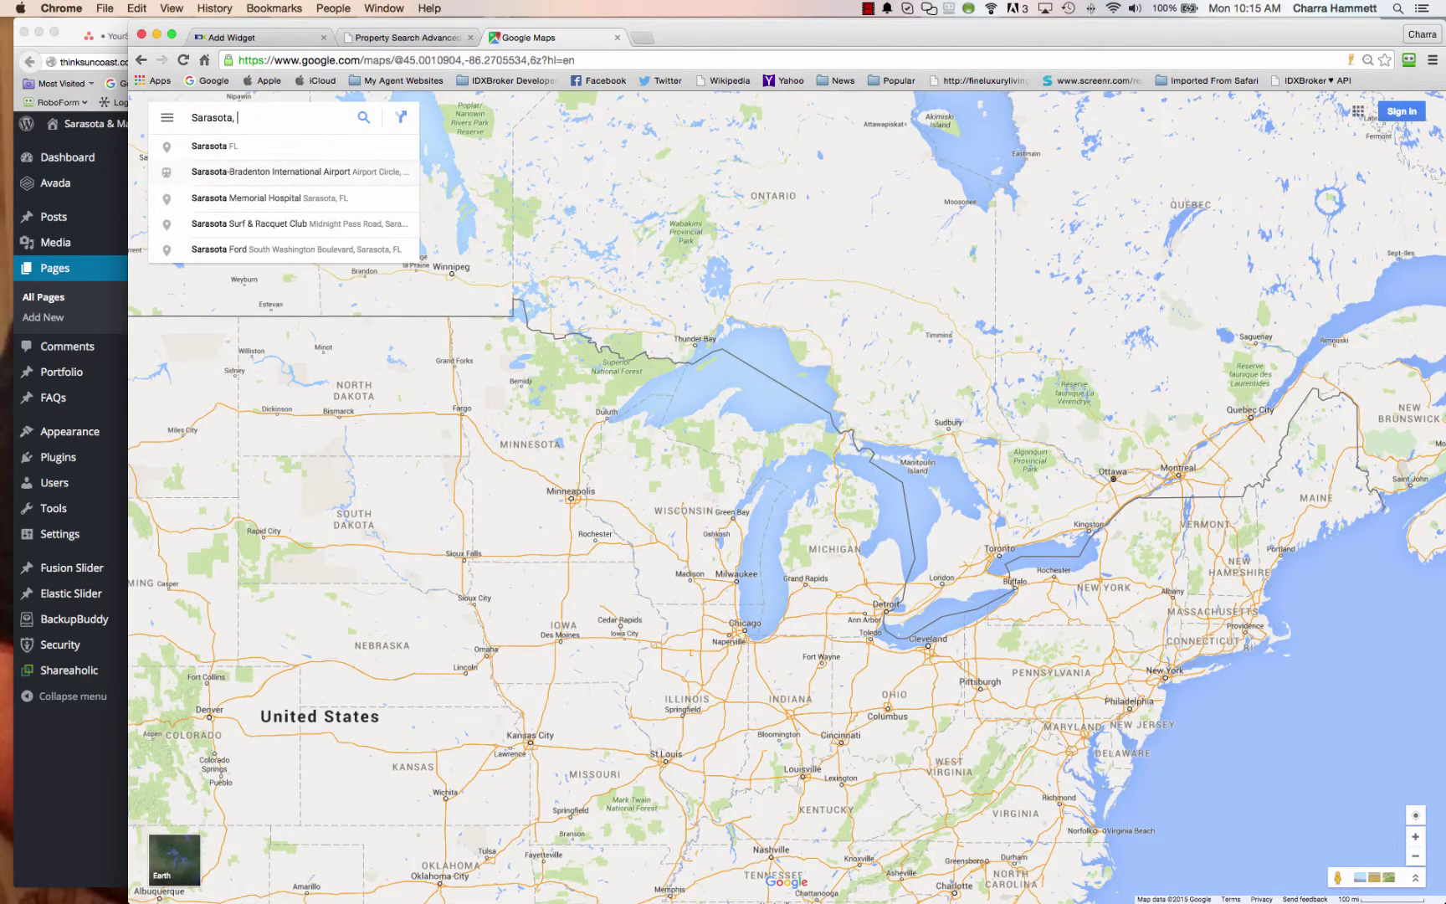
text(fl)
key(Return)
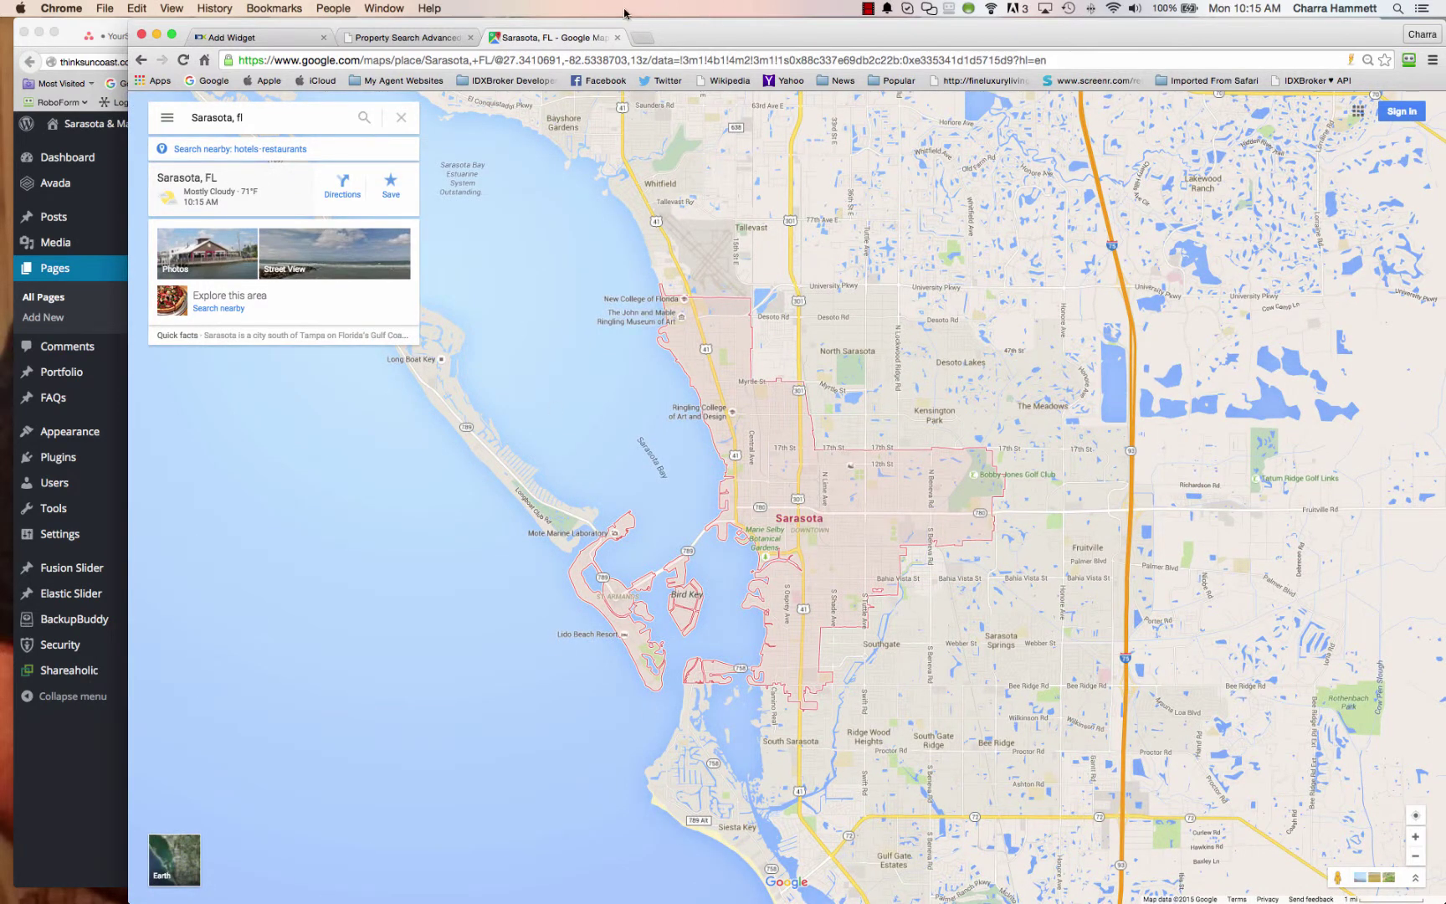
drag(502, 60, 631, 61)
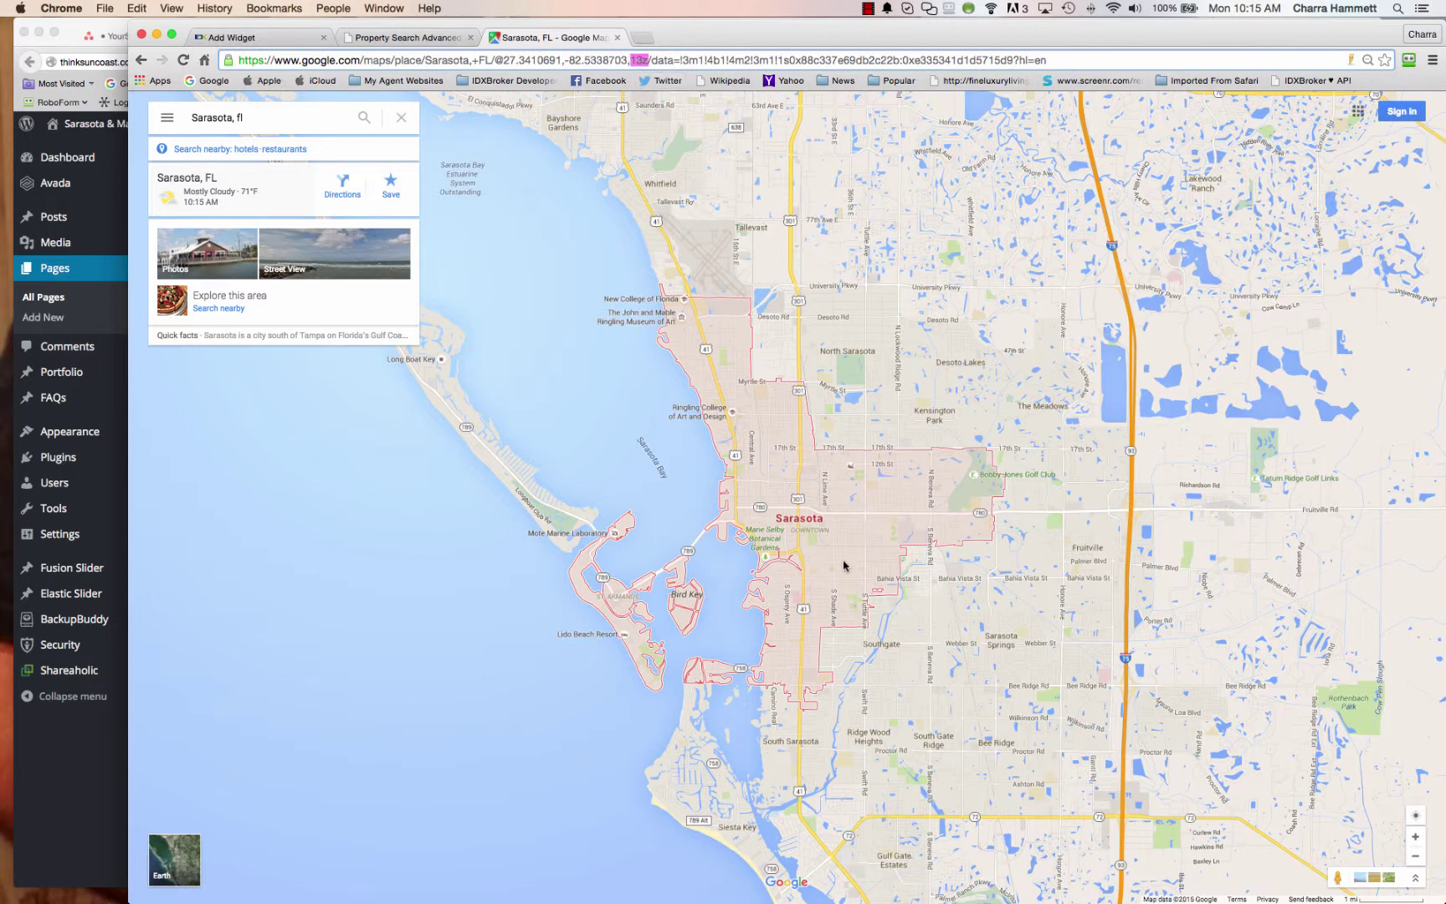
click(915, 618)
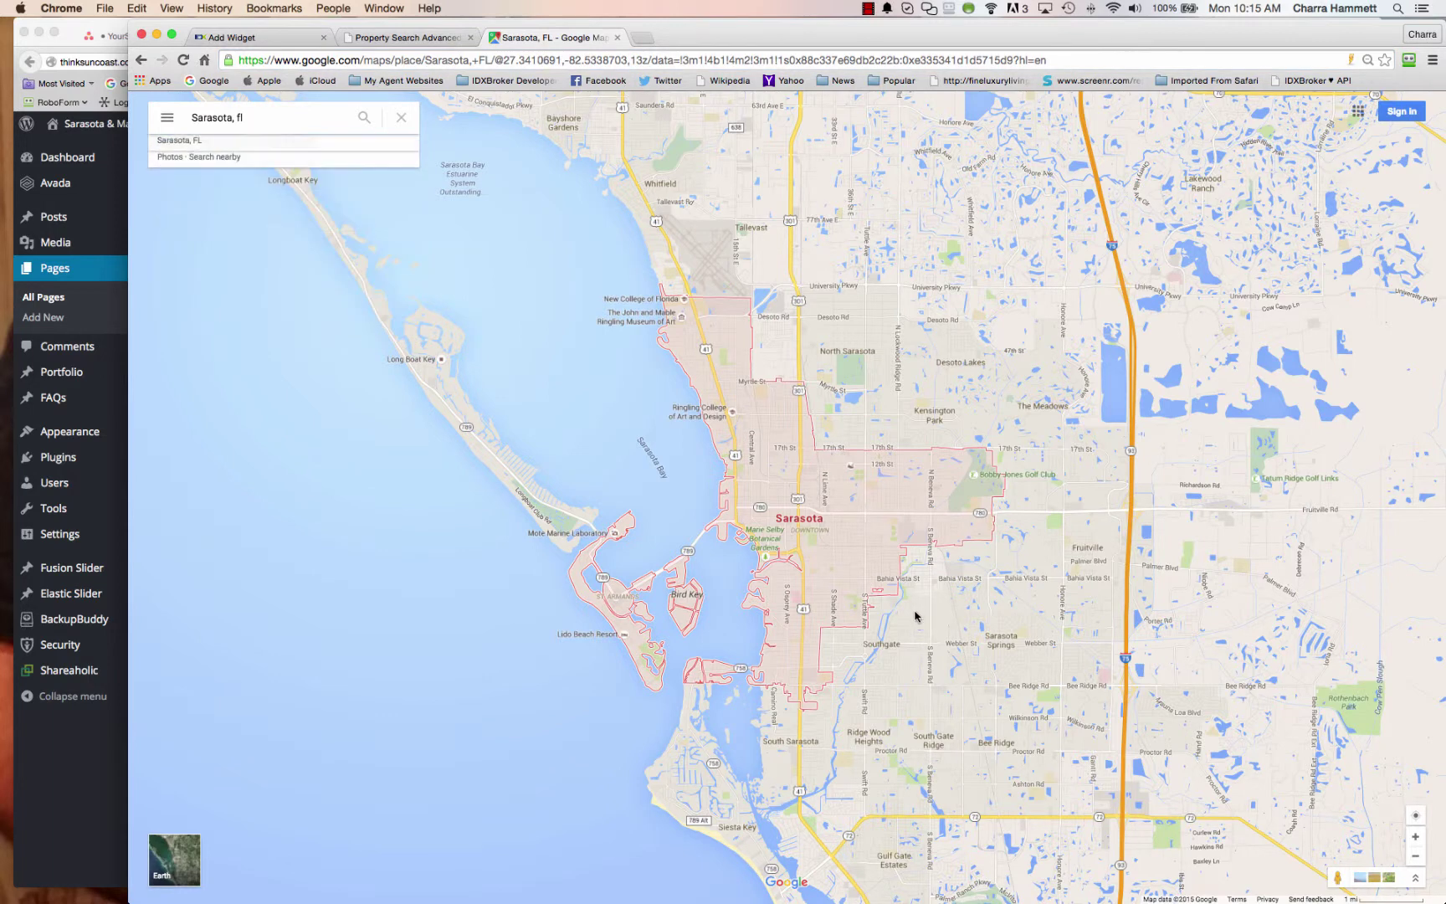
Step: Frame Sarasota at zoom 13 and rerun the 'Sarasota, fl' search for its place card
double_click(724, 568)
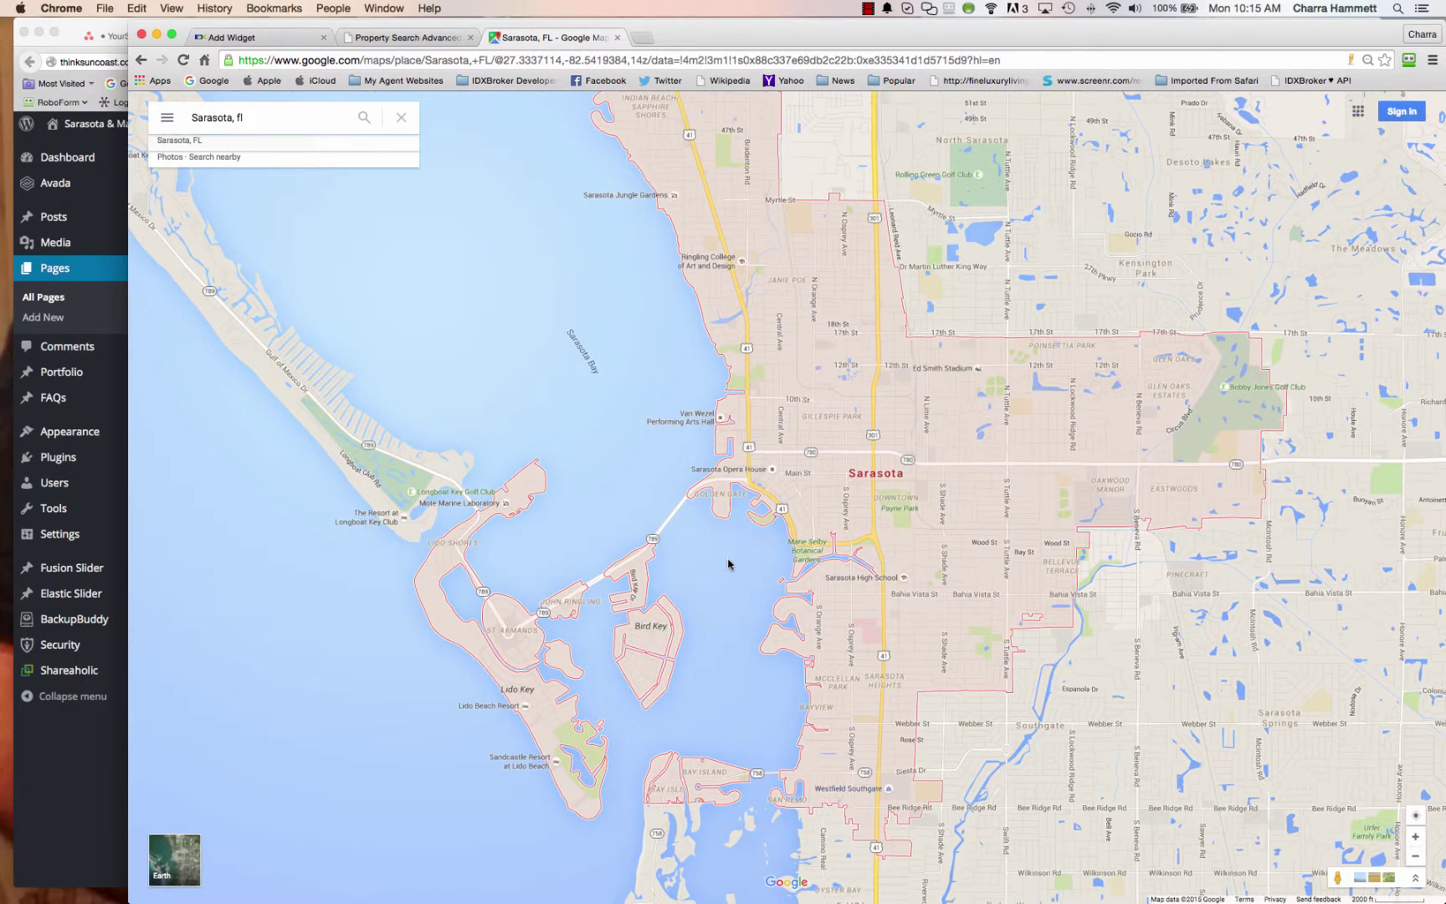
drag(728, 564, 413, 662)
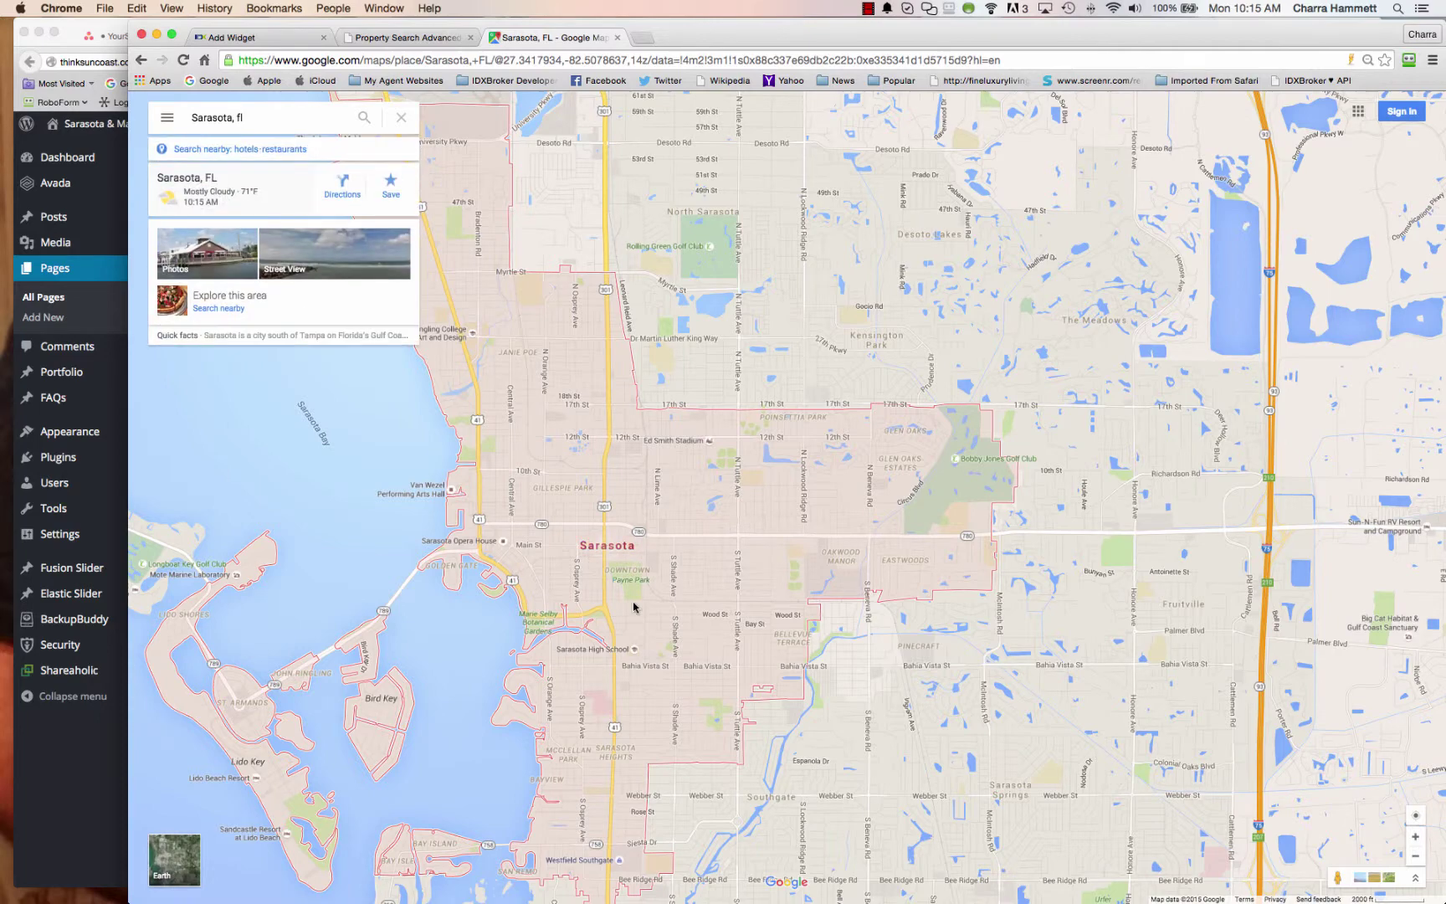
scroll(615, 561, up, 2)
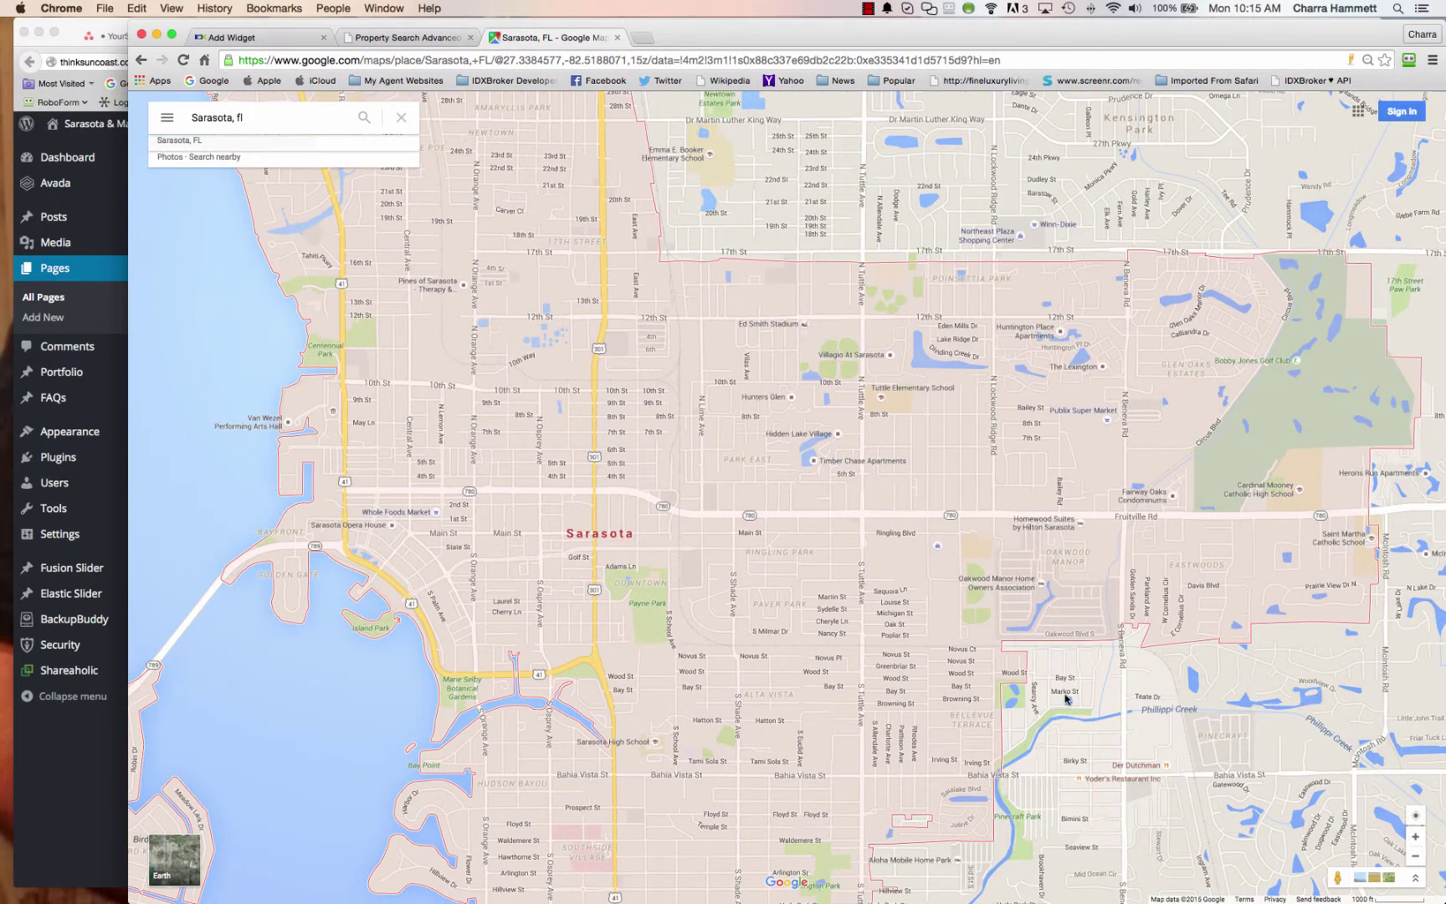
click(1423, 859)
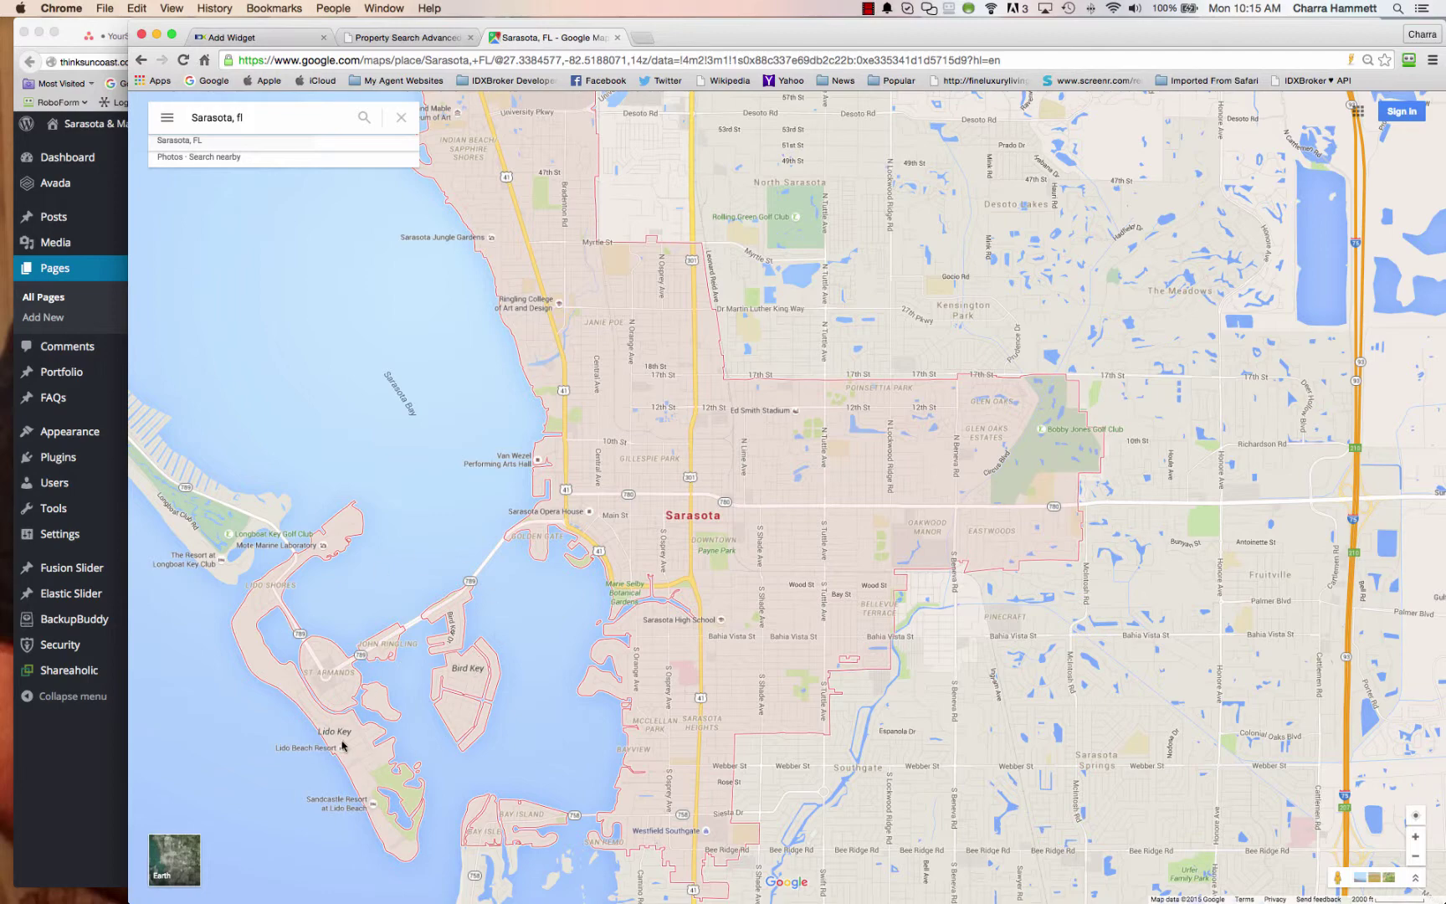
scroll(532, 598, up, 2)
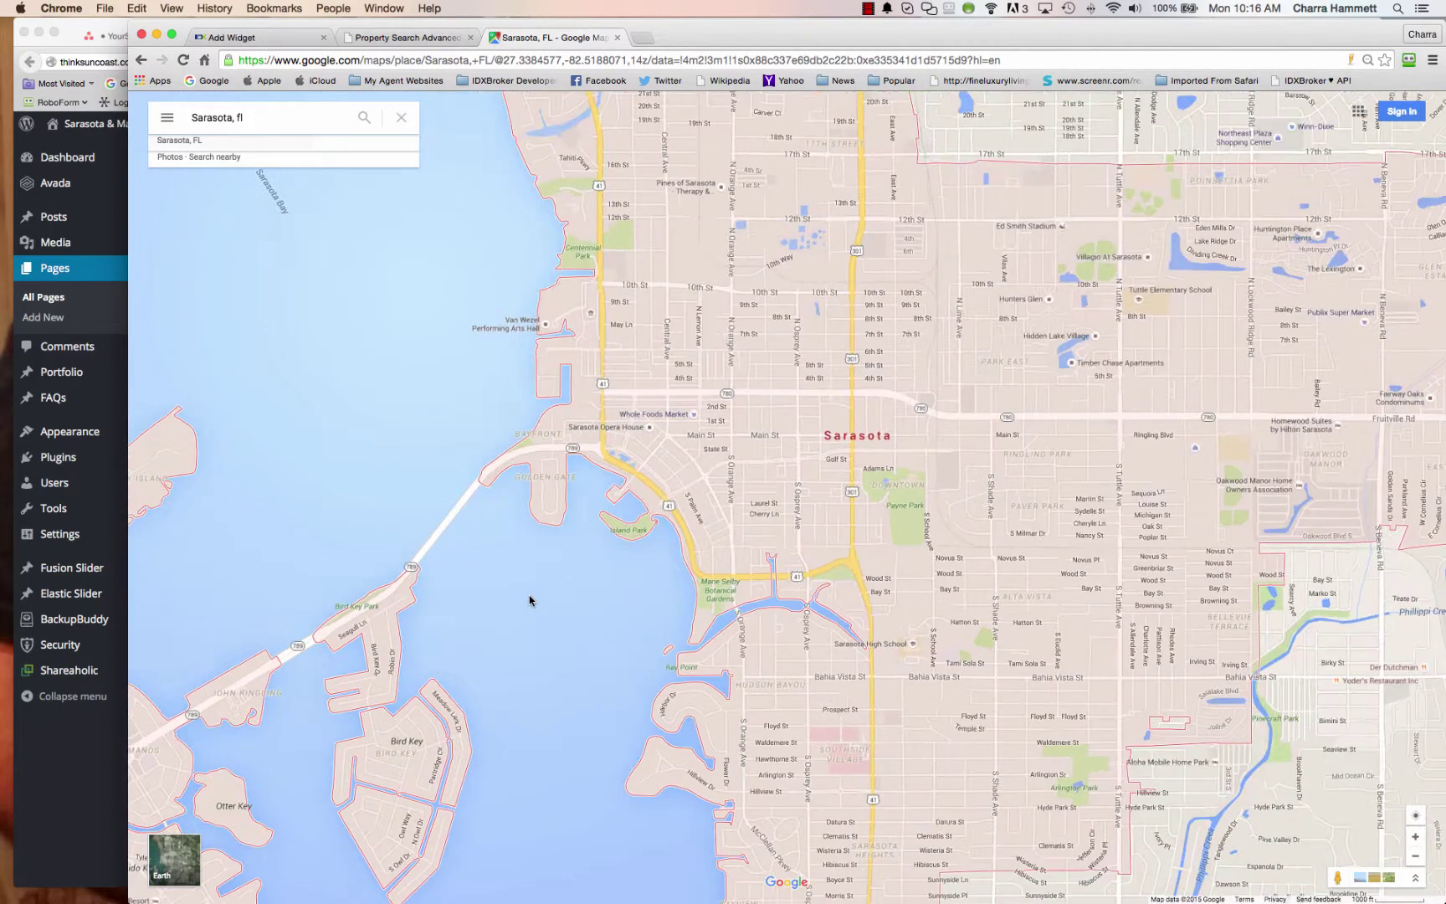
drag(529, 600, 738, 506)
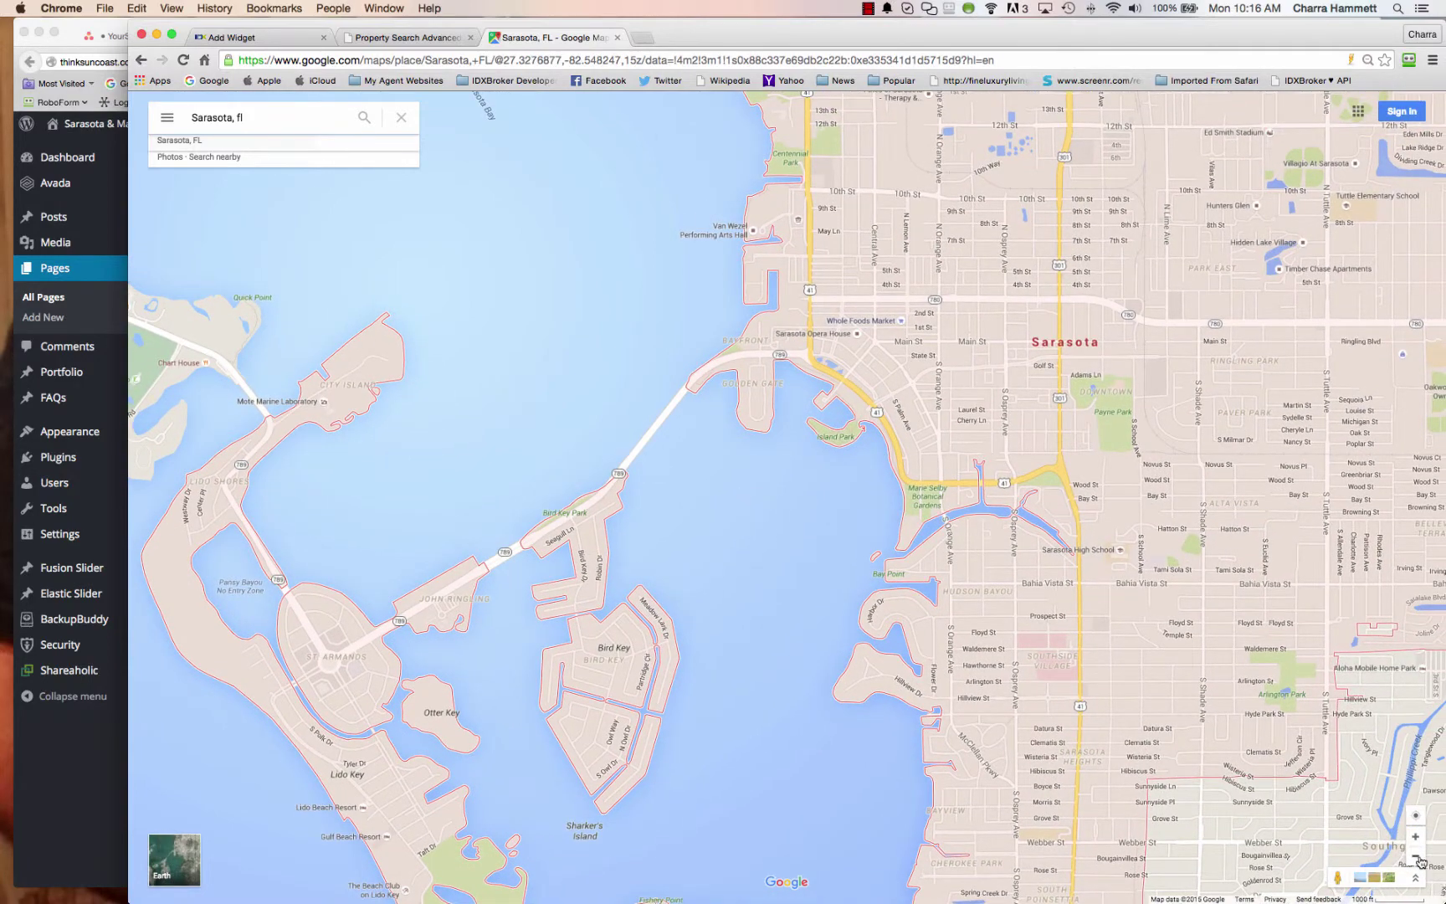
click(1416, 856)
click(1416, 857)
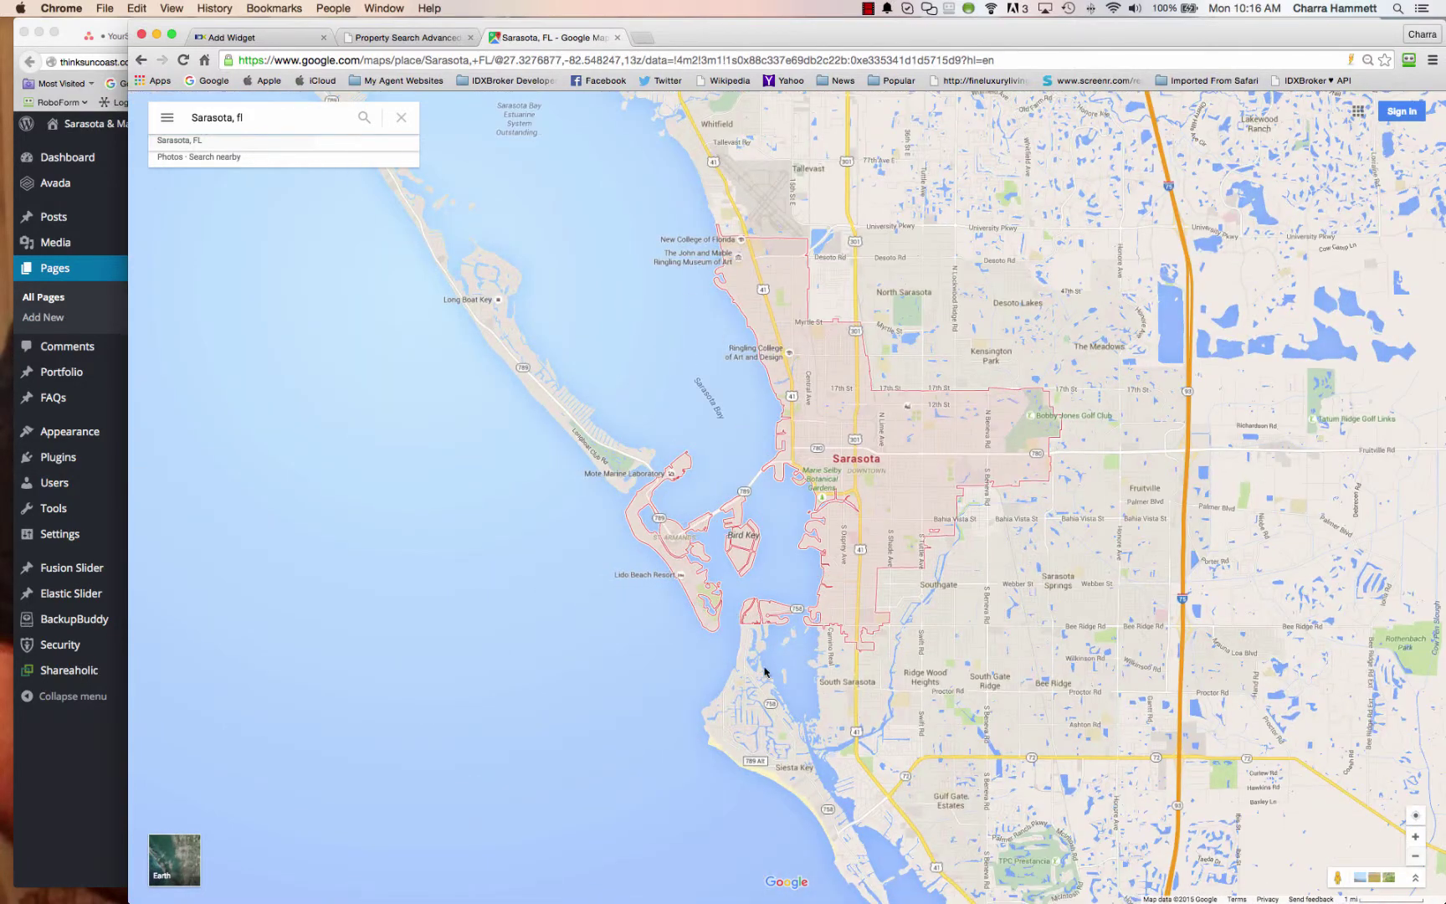
click(267, 122)
key(Return)
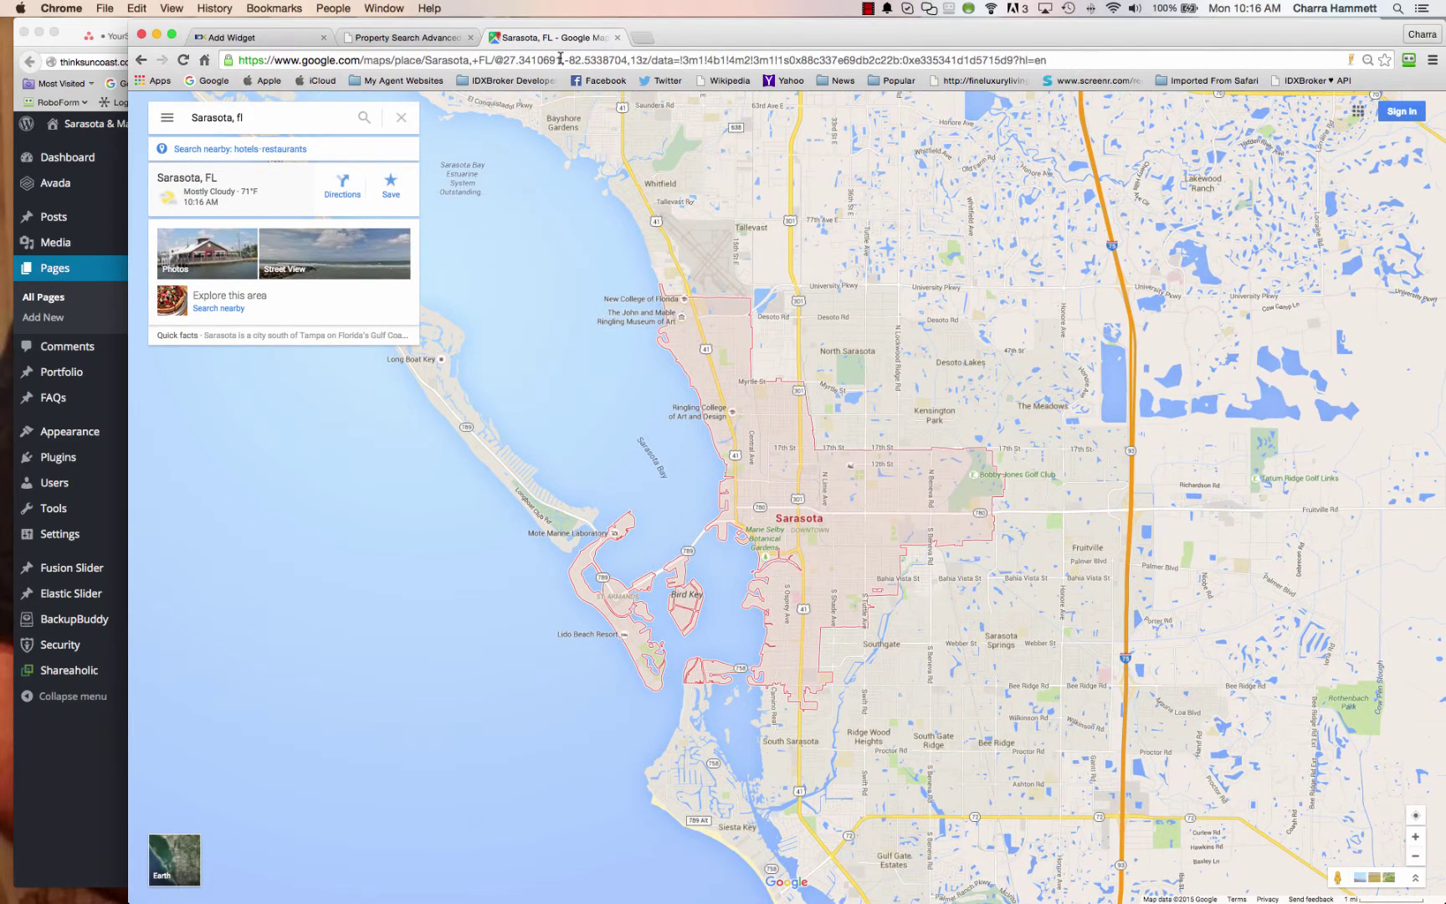
Step: Copy latitude 27.3410691 from the Maps URL into Center Latitude
drag(560, 59, 503, 69)
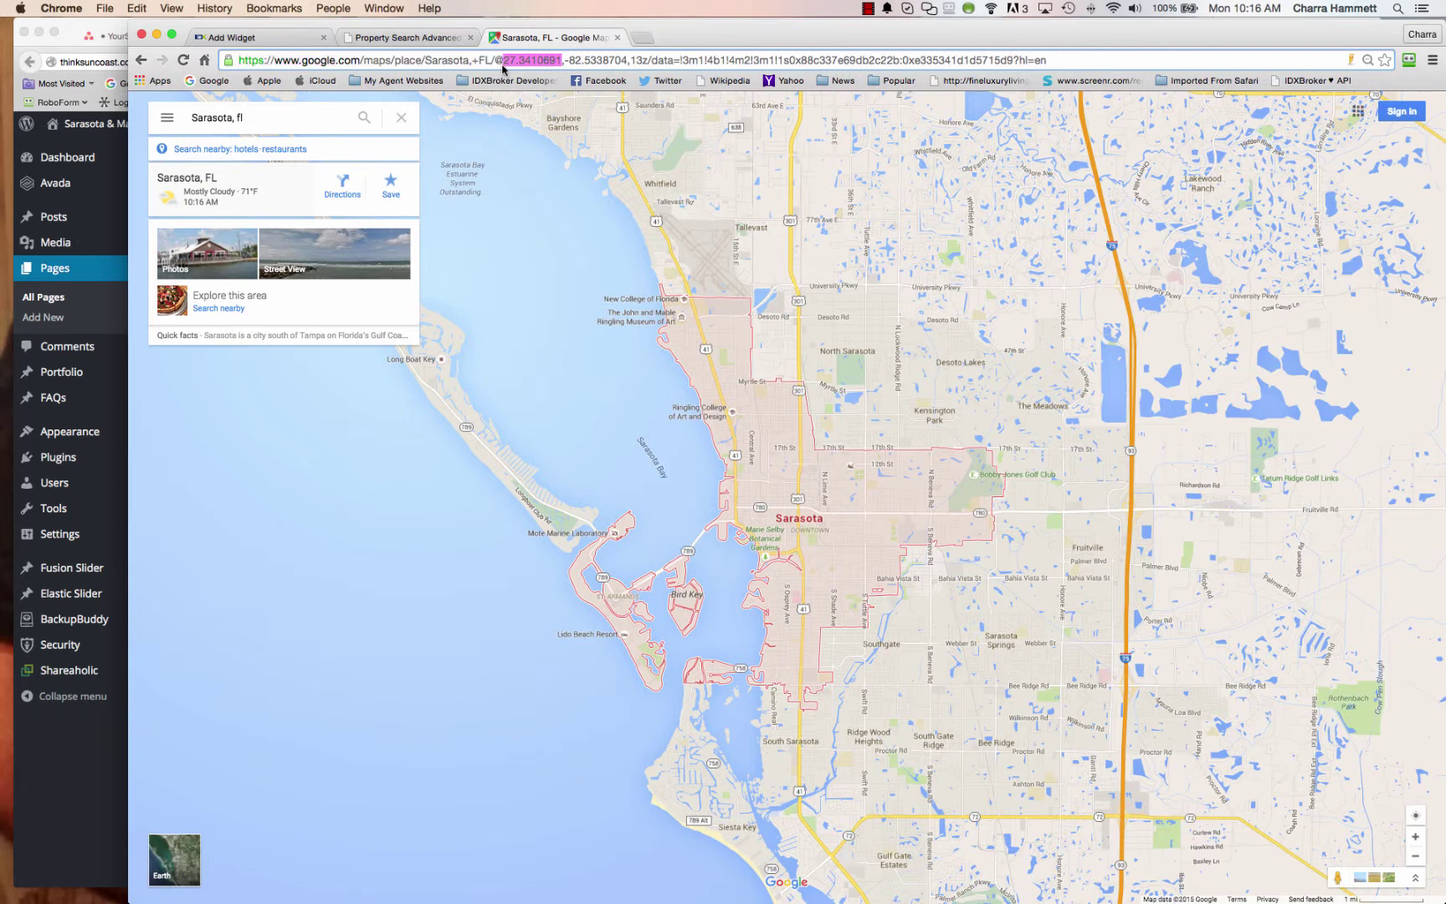
key(super+c)
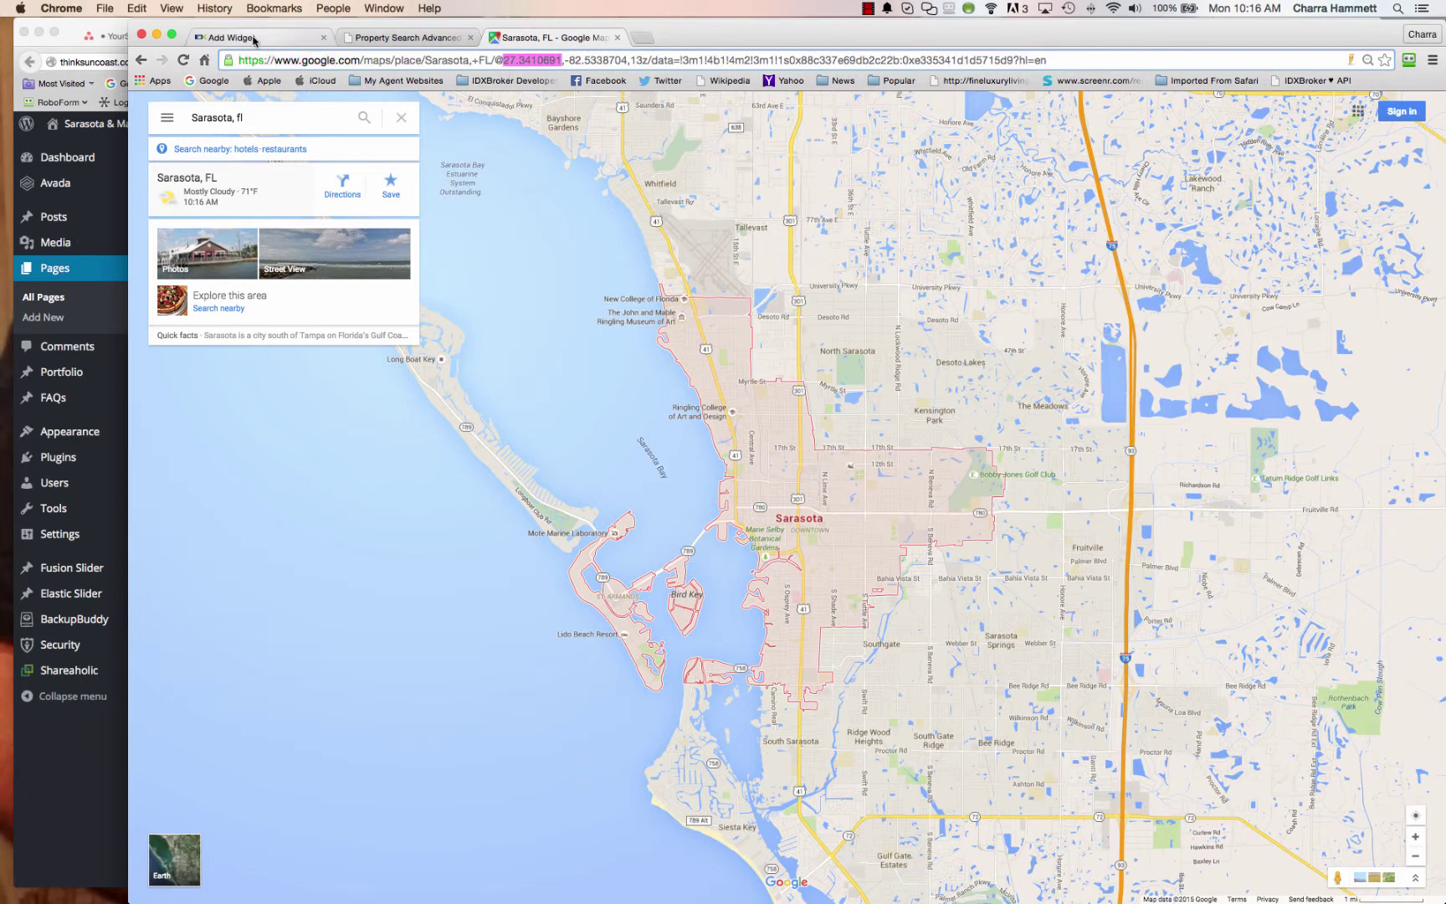
click(253, 38)
click(739, 661)
key(super+v)
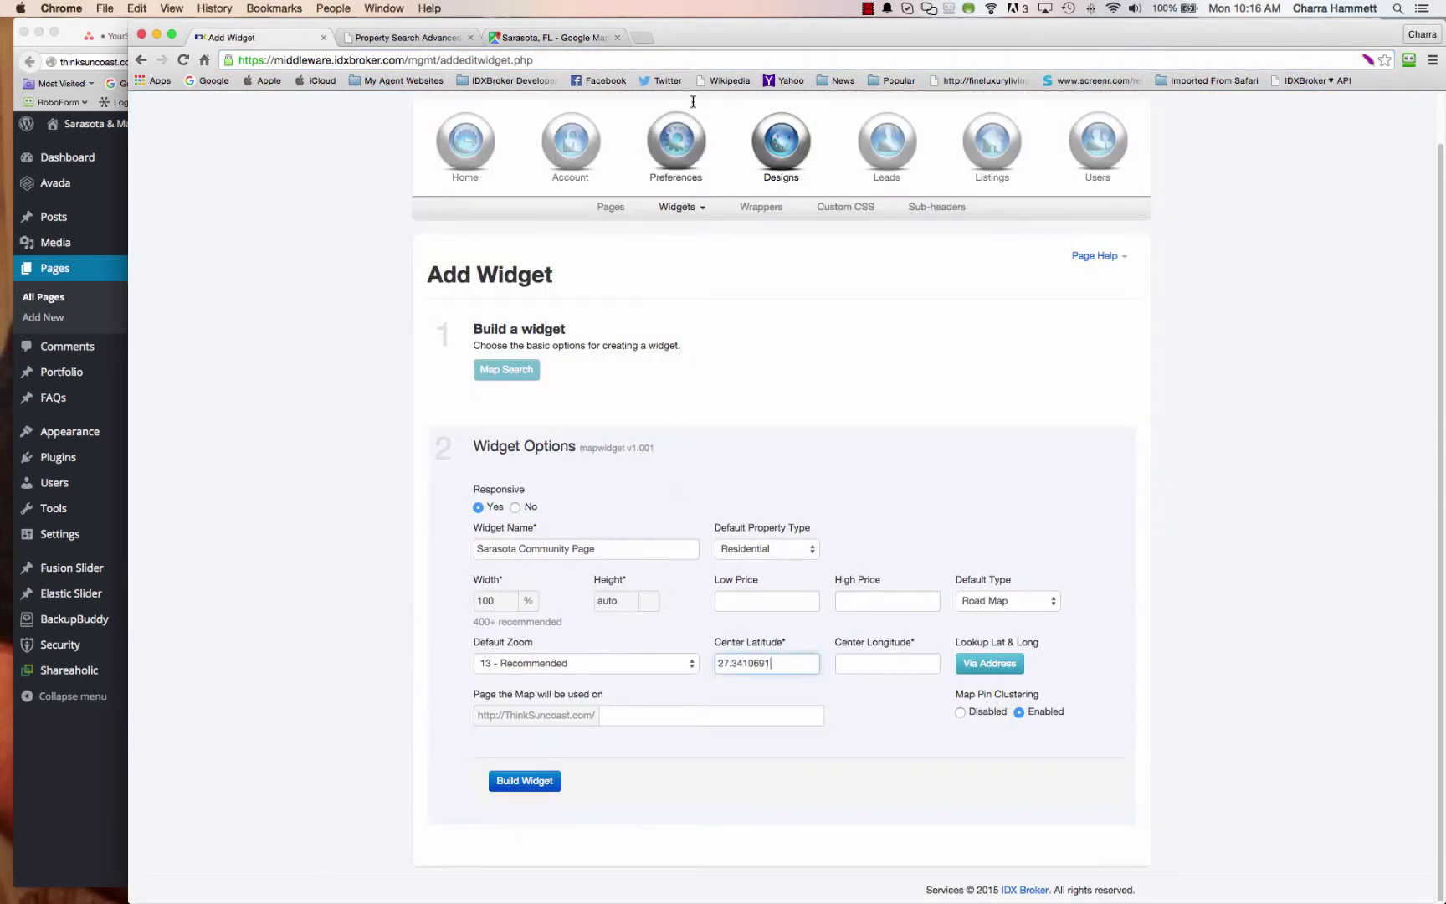
Step: Copy longitude -82.5338704 from the Maps URL into Center Longitude
click(553, 37)
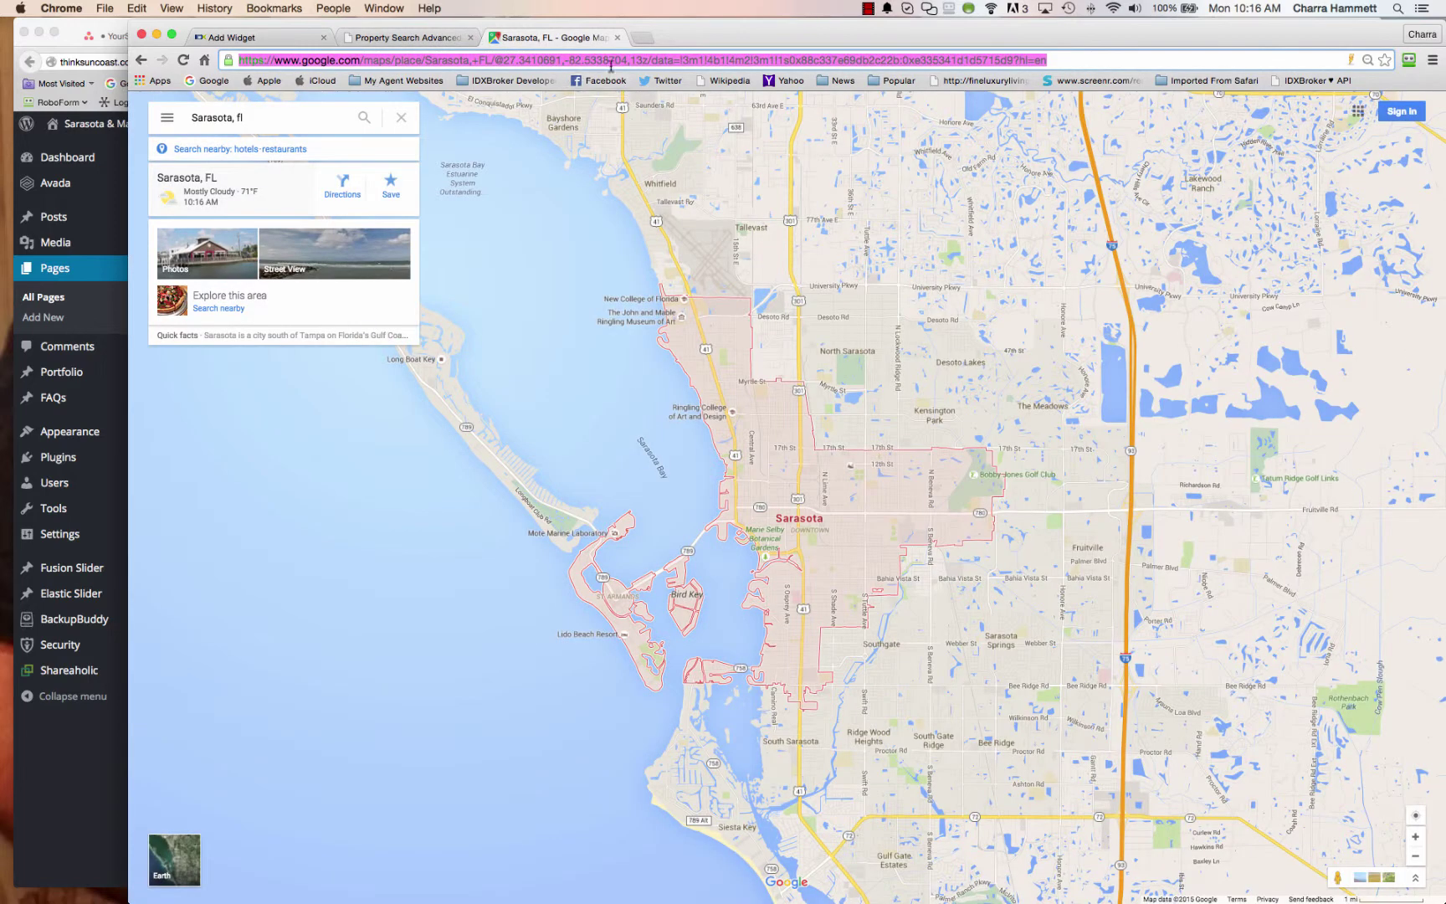
click(627, 60)
drag(626, 61, 566, 63)
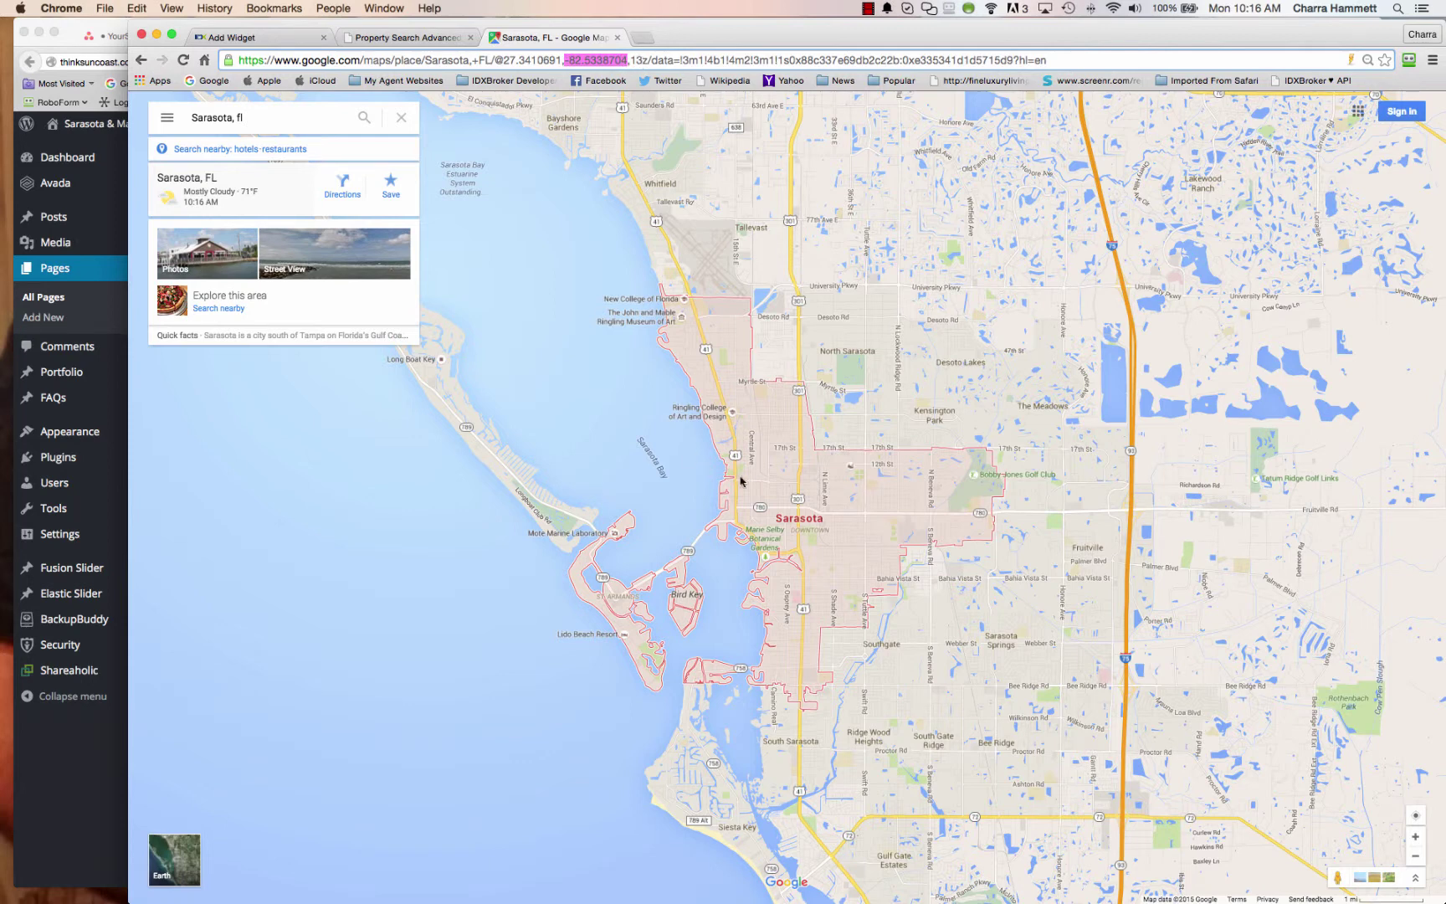
click(276, 39)
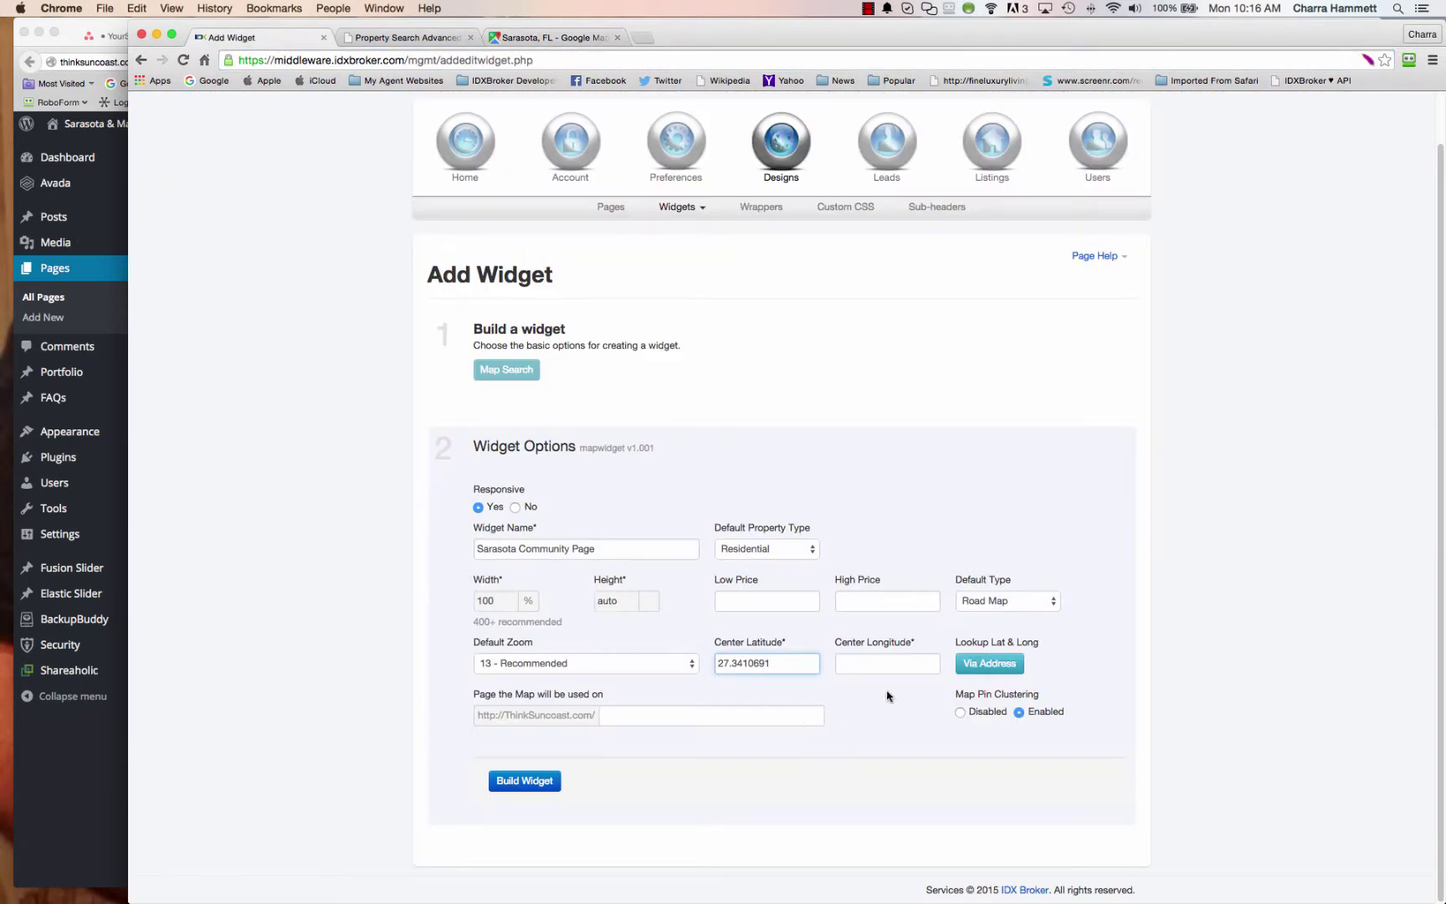
click(888, 664)
key(super+v)
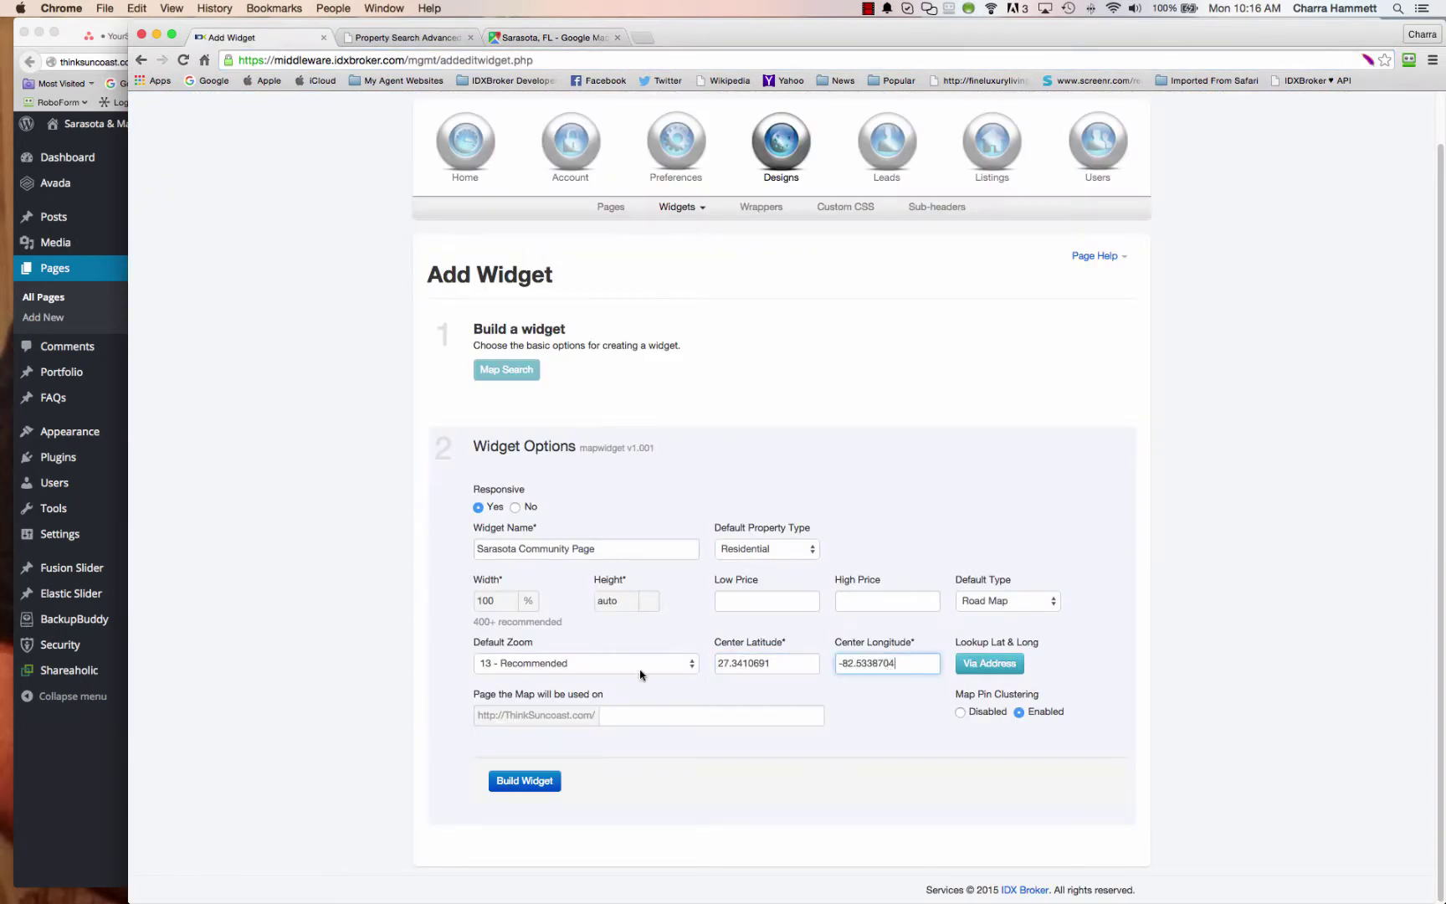
click(526, 663)
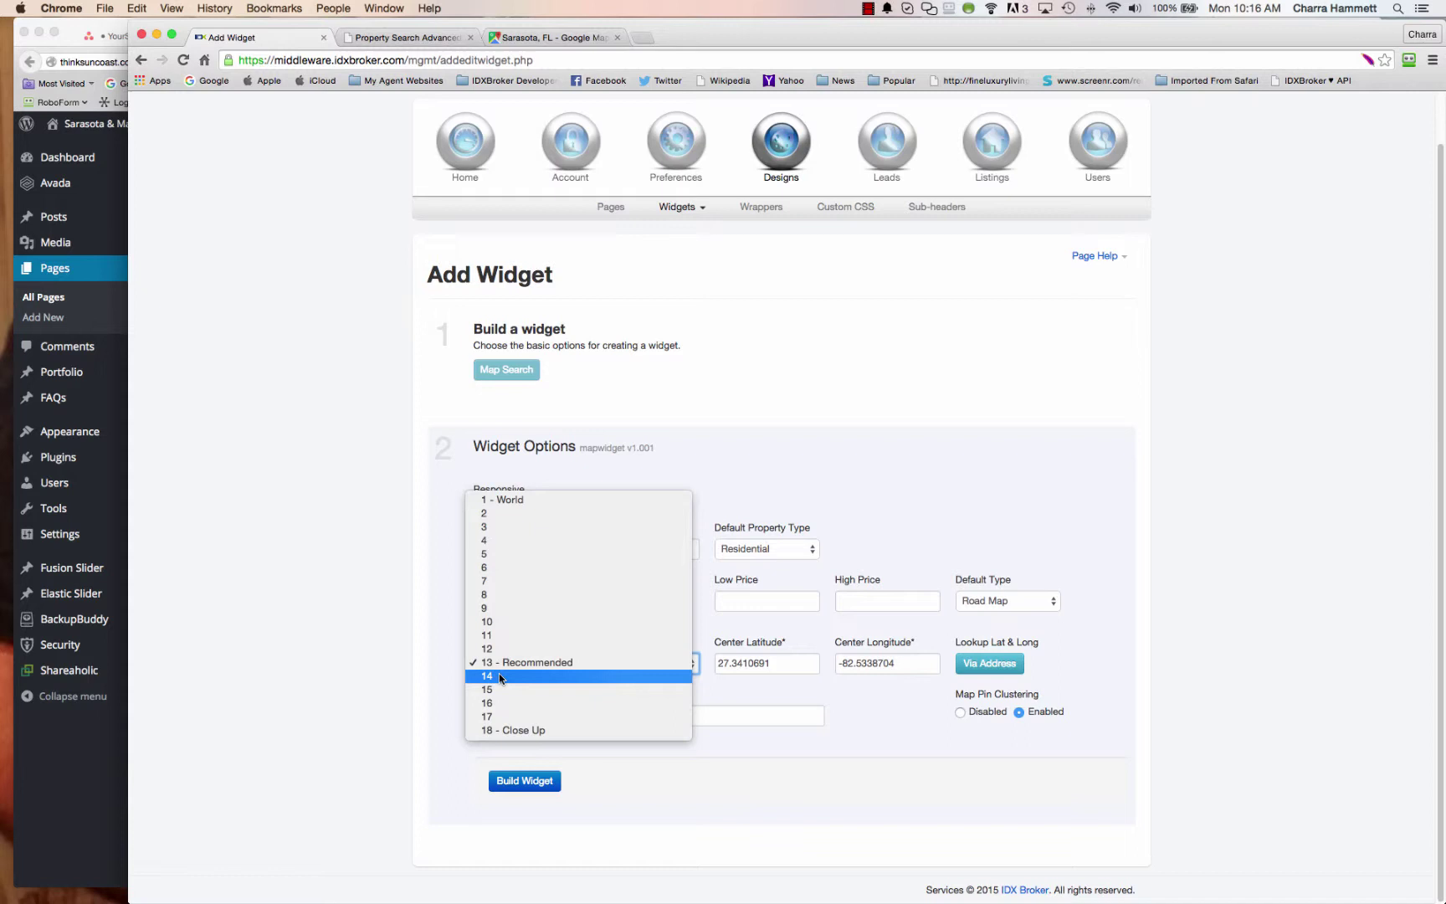
click(782, 794)
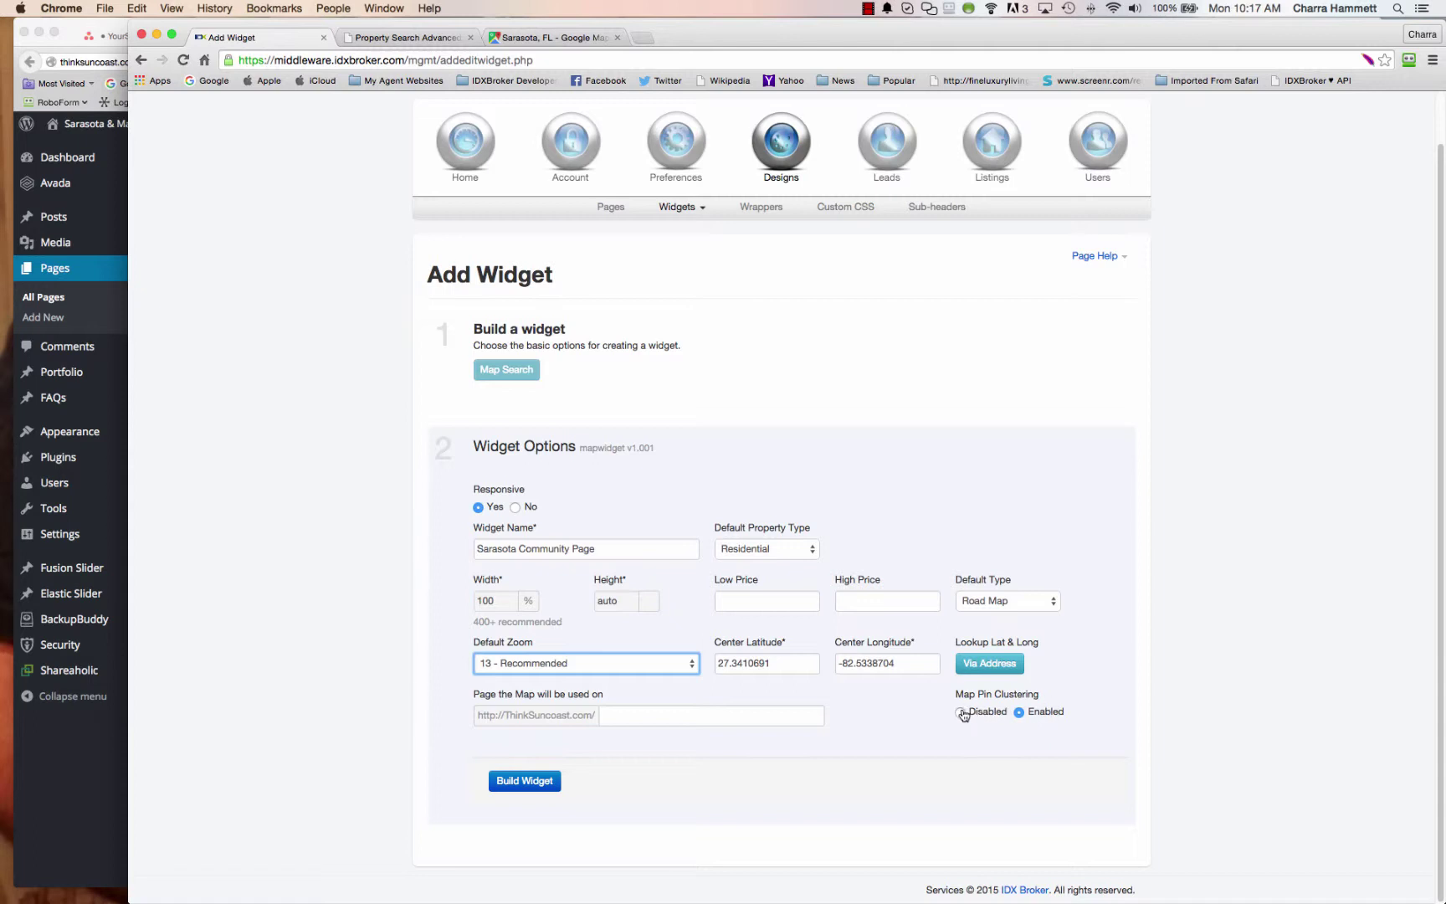
click(672, 714)
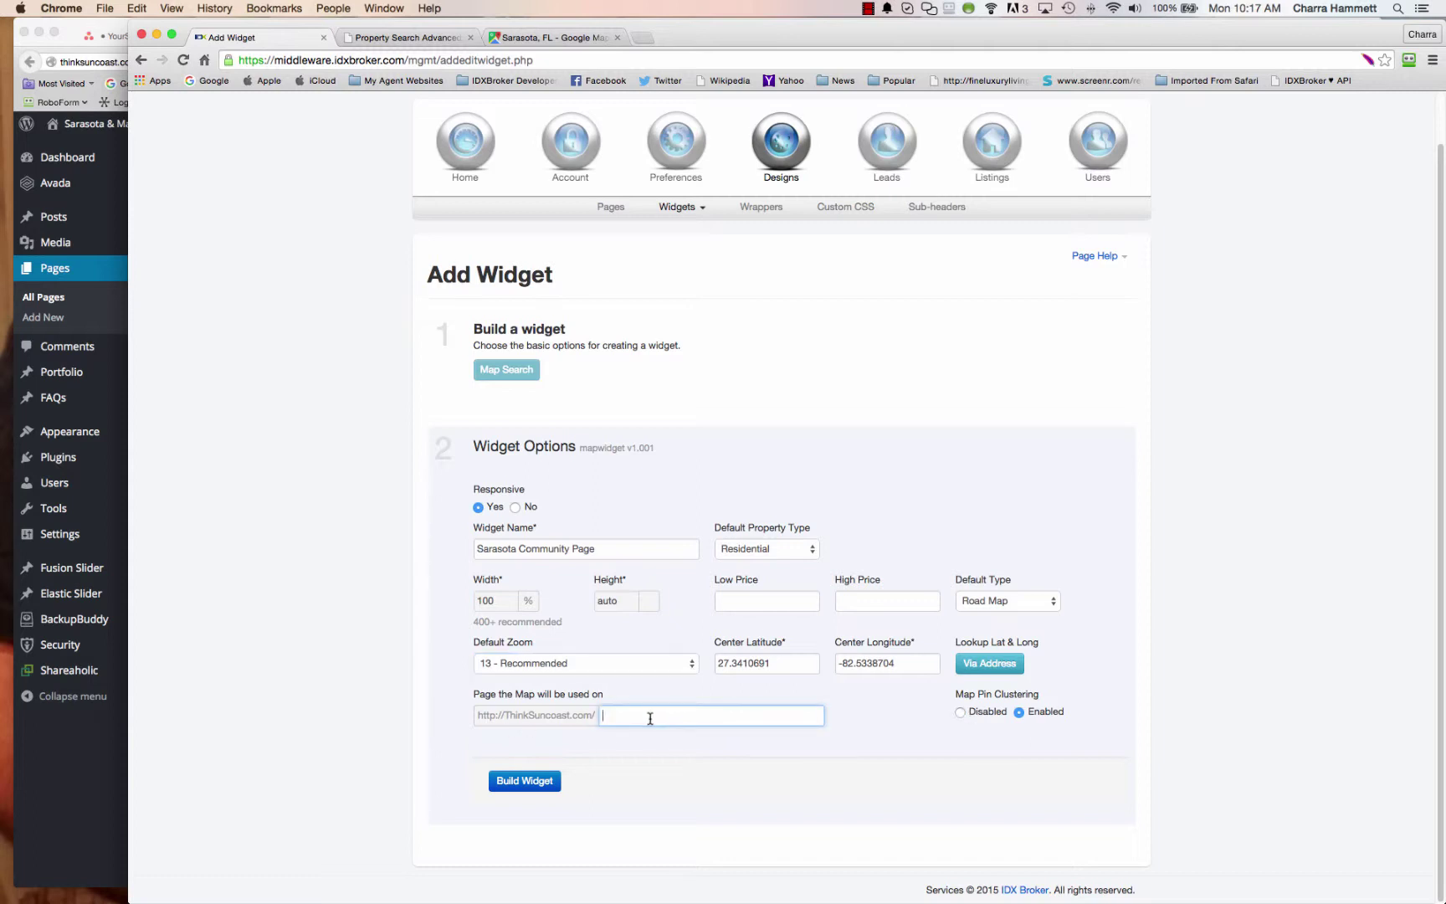
Step: Copy the WordPress slug sarasota-fl-homes-for-sale/ into the widget's page field
click(77, 744)
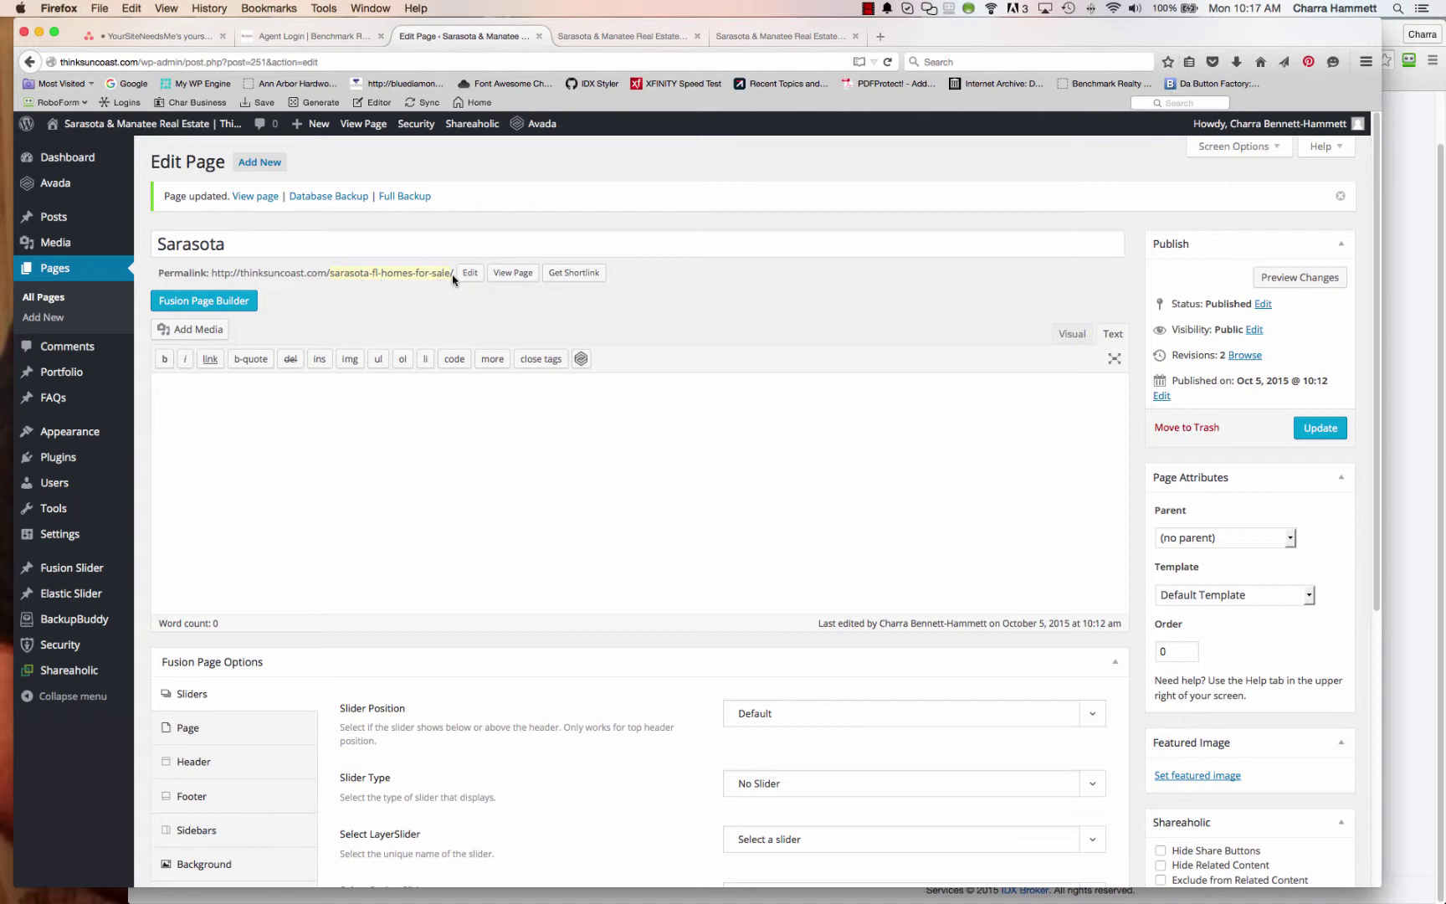
drag(403, 278, 329, 276)
key(super+c)
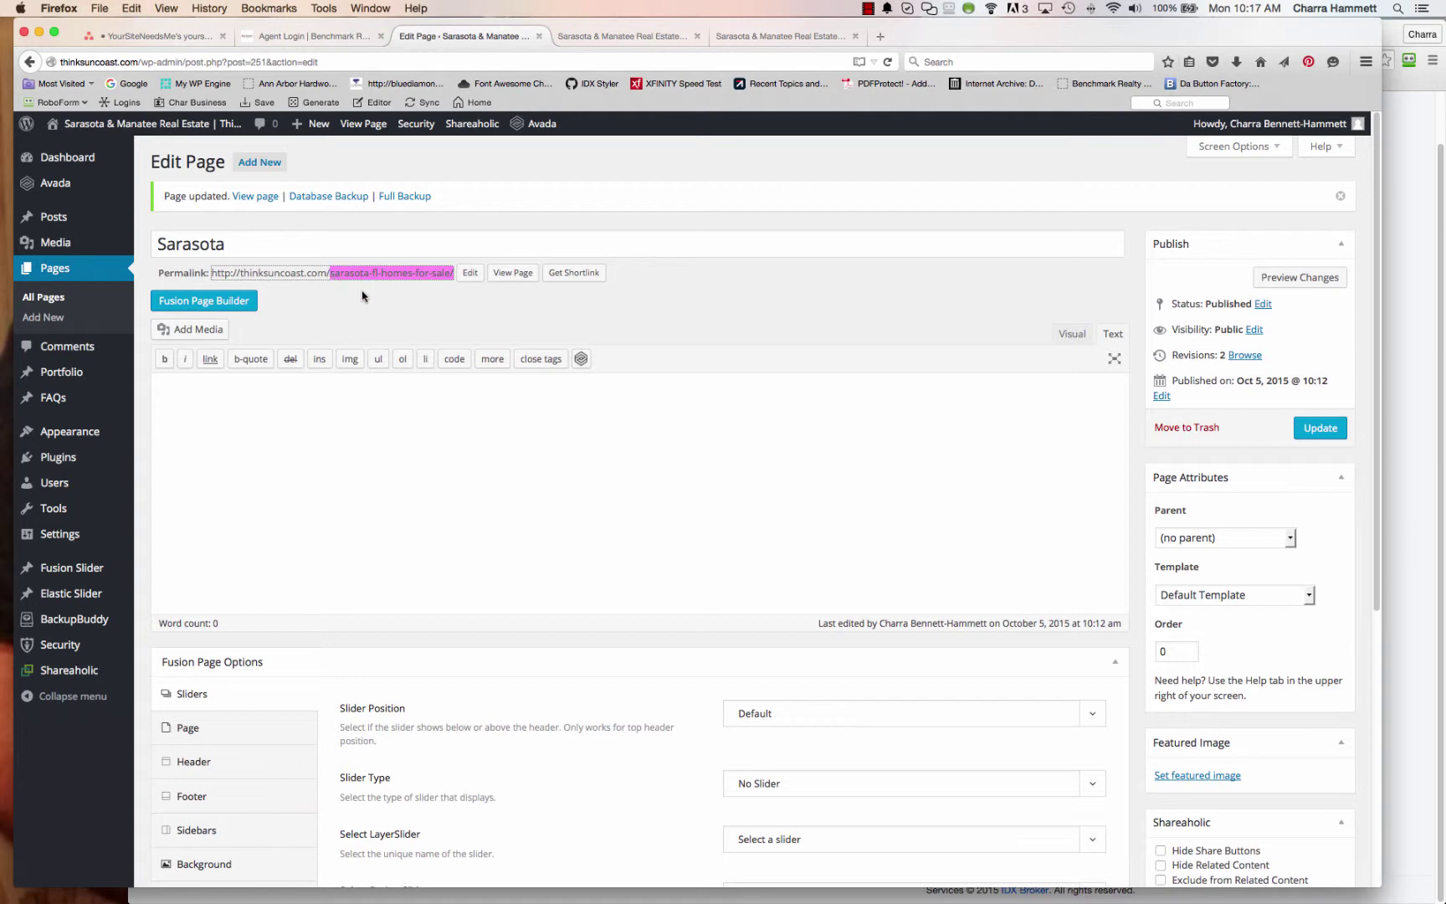
click(1234, 540)
click(1202, 495)
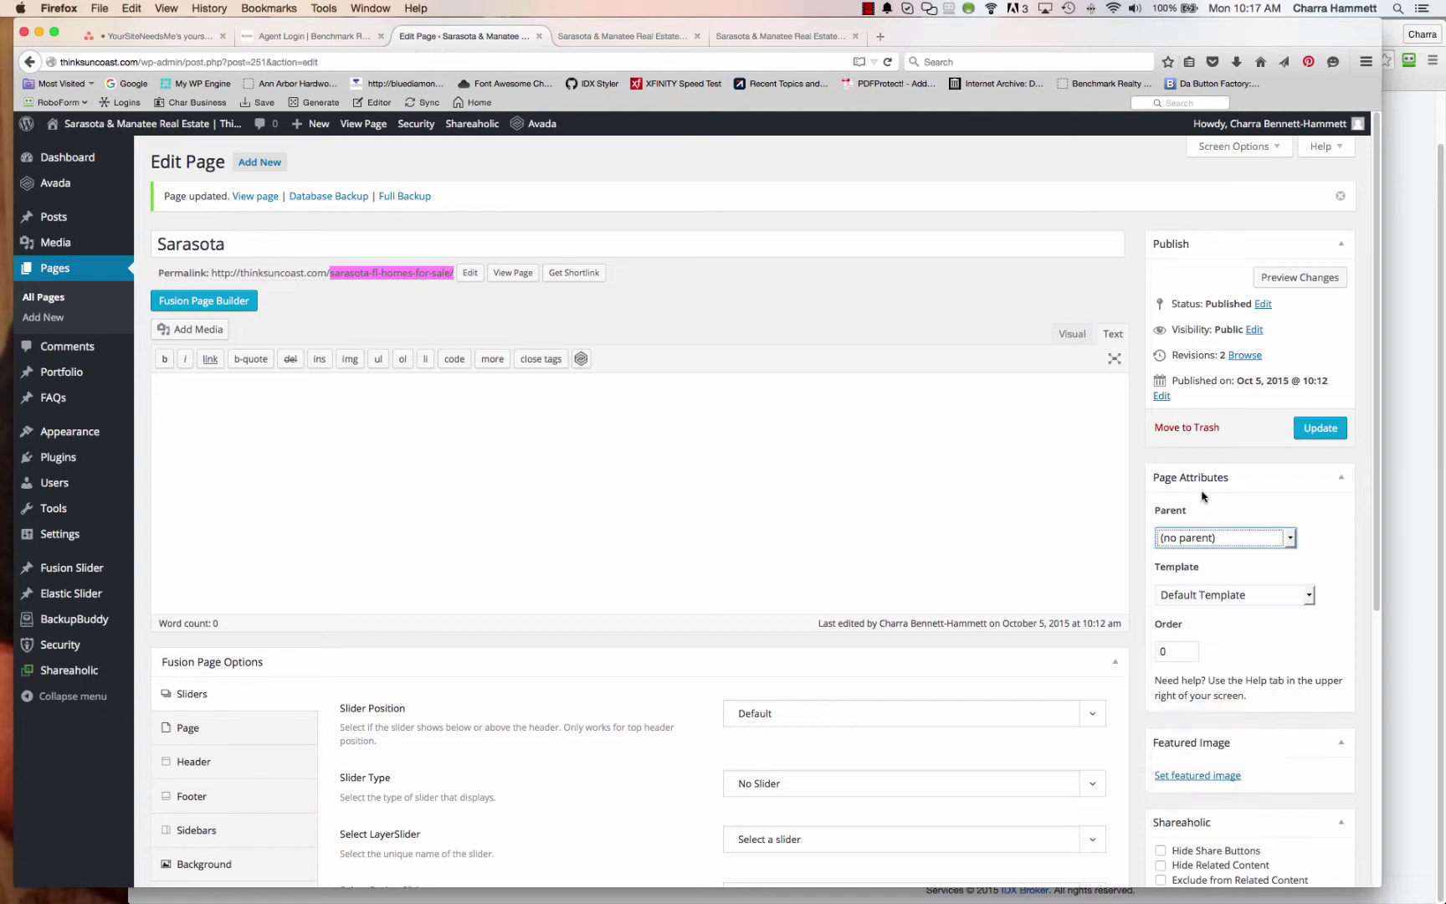
key(super+Tab)
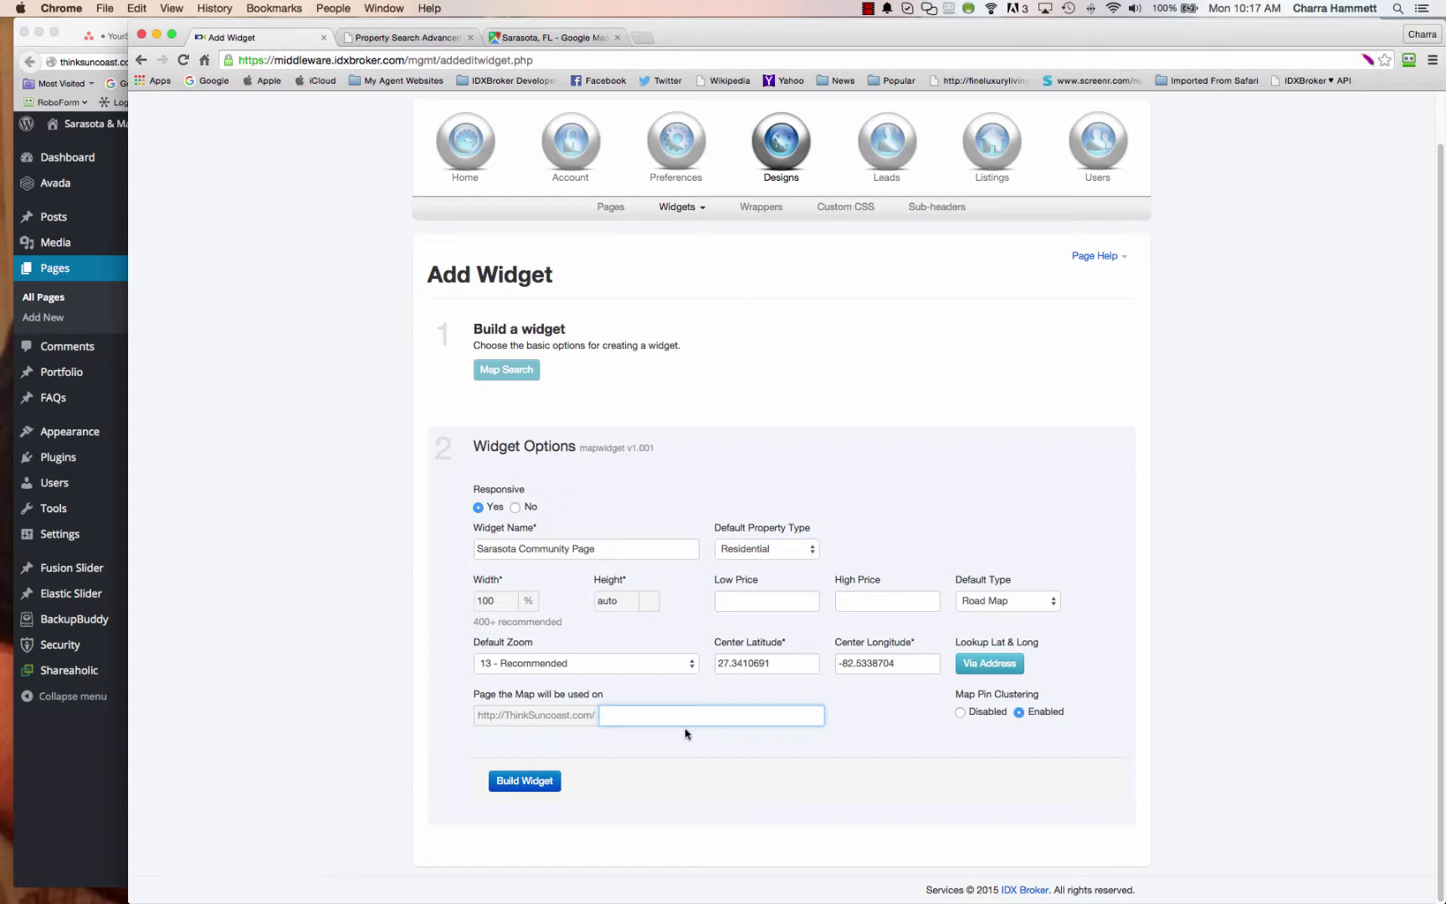
key(super+v)
Step: Build the widget and select its embed script for widget id 37607
click(529, 782)
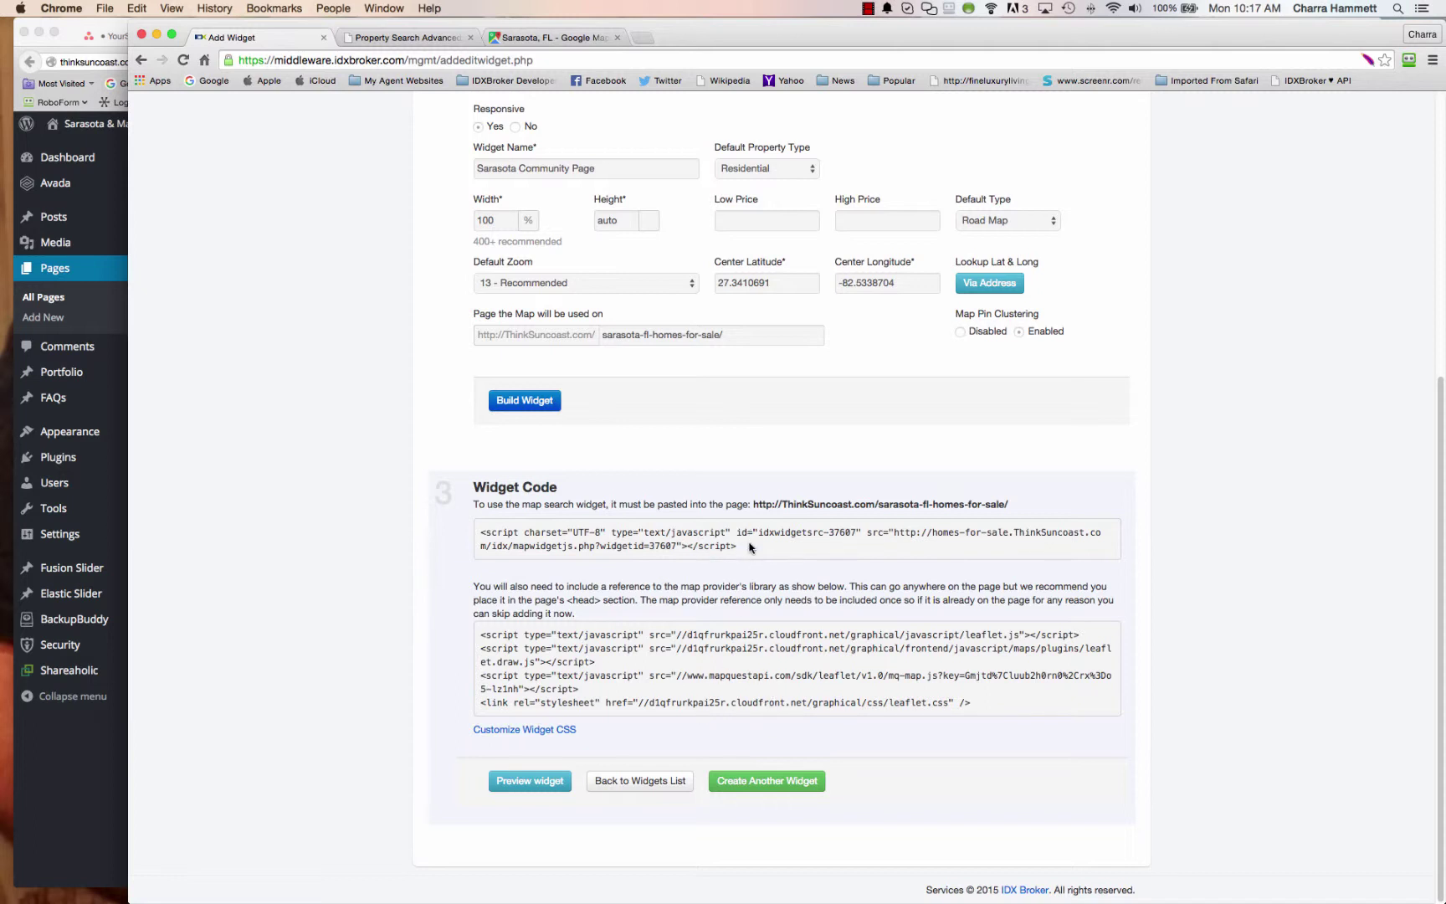
drag(750, 546, 491, 534)
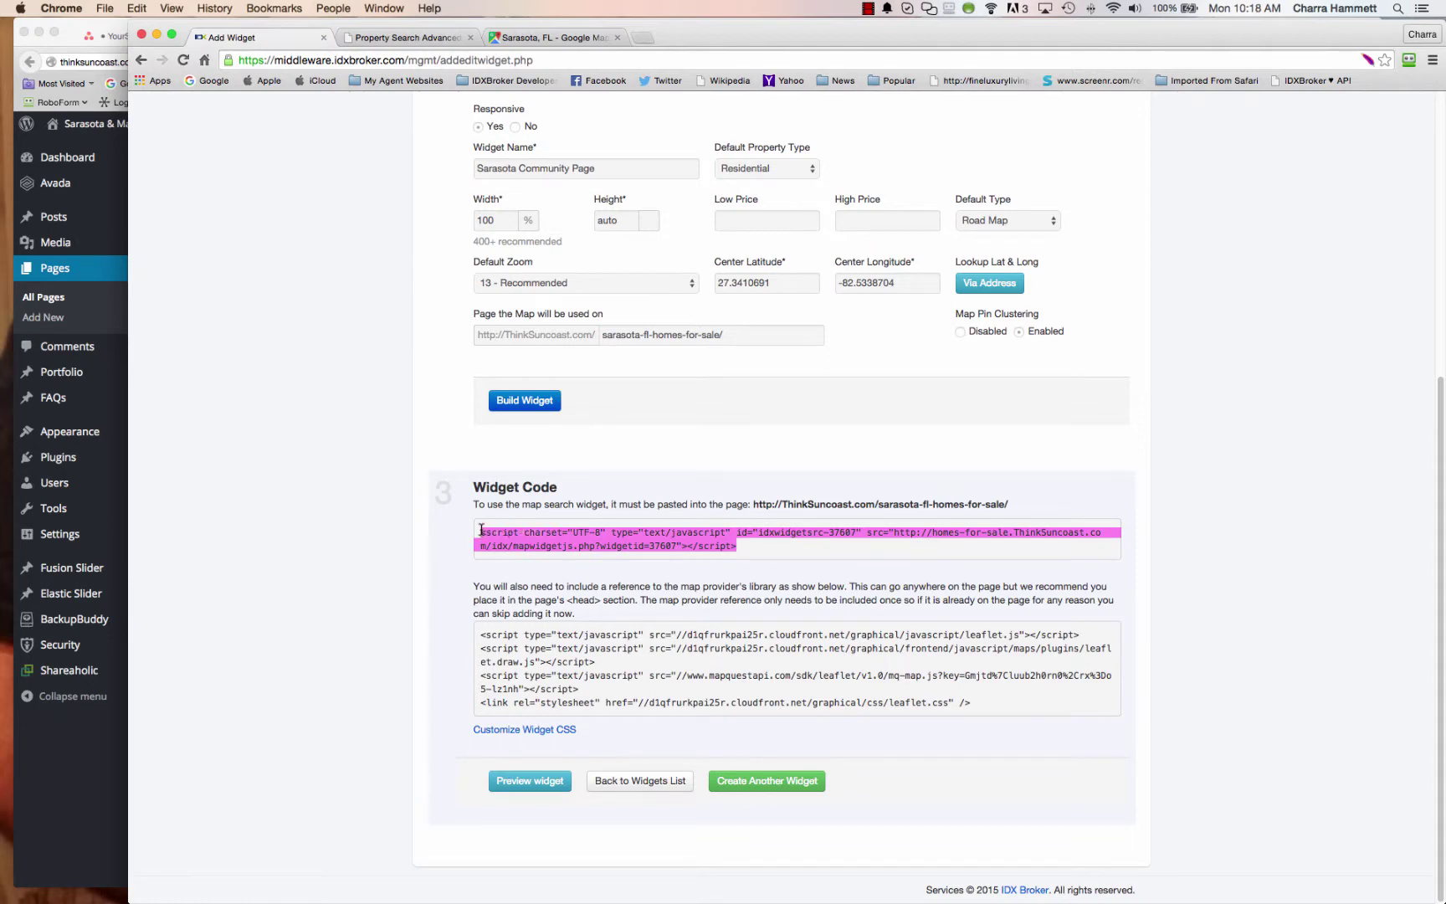
Step: Paste the IDX map widget script into the Sarasota page's content editor
key(super+Tab)
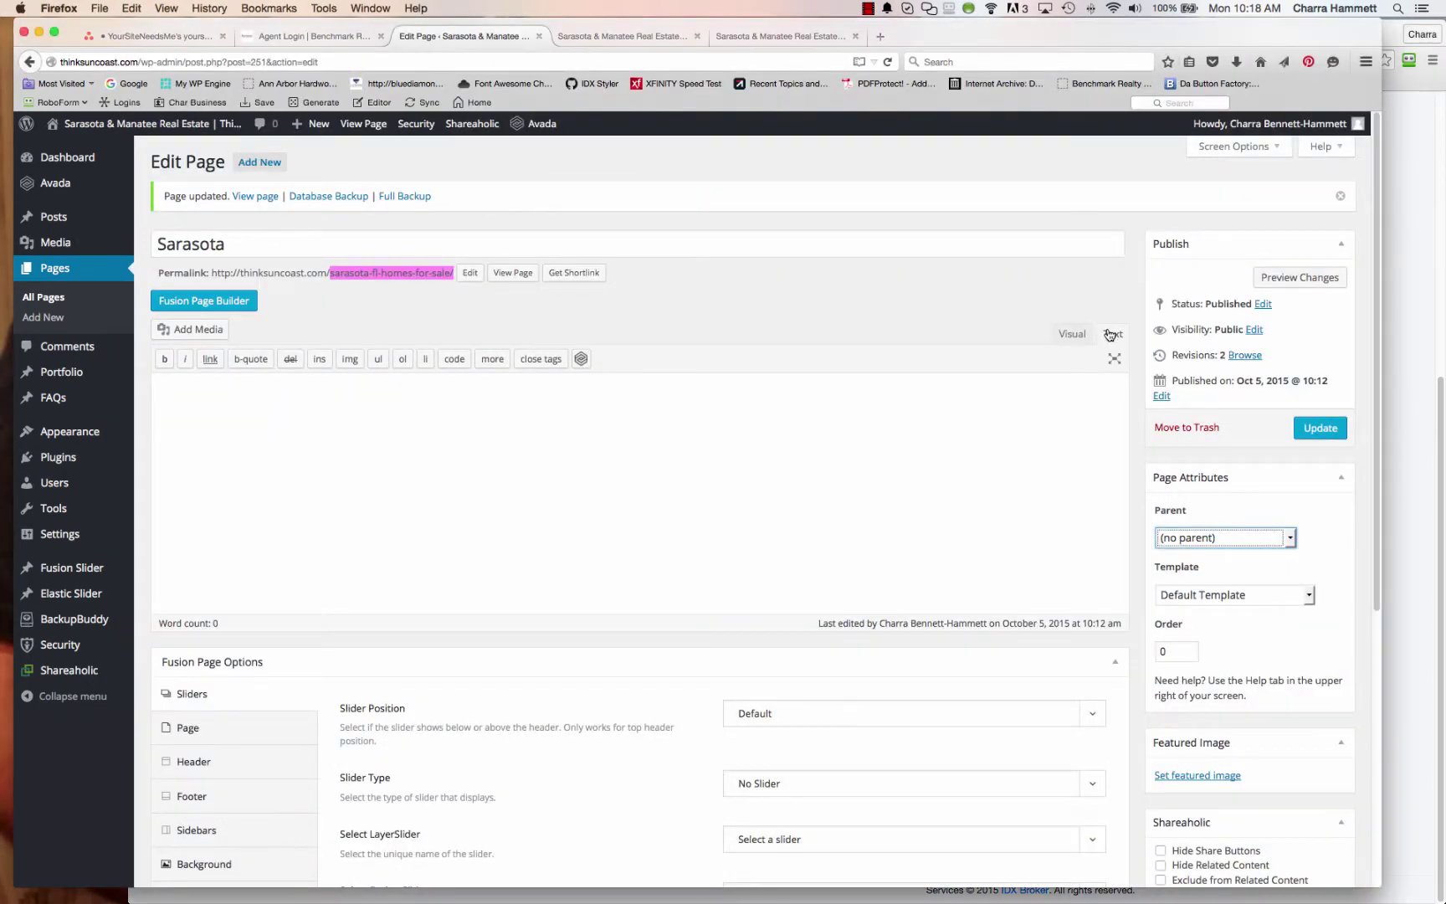
click(648, 502)
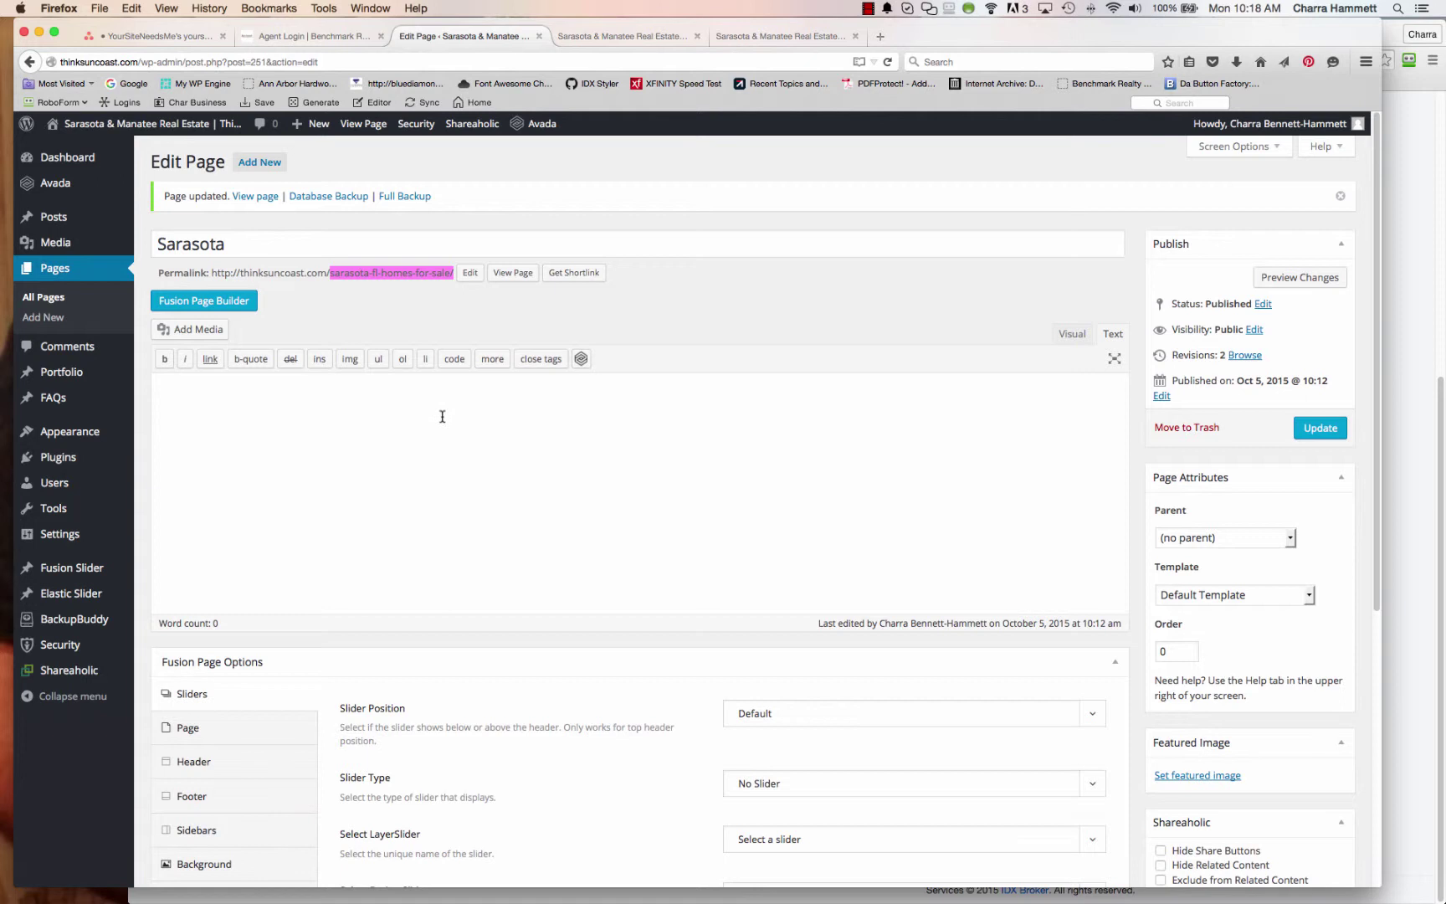
text(<script charset="UTF-8" type="text/javascript" id="idxwidgetsrc-37607" src="http://homes-for-sale.ThinkSuncoast.com/idx/mapwidgetjs.php?widgetid=37607"></script>)
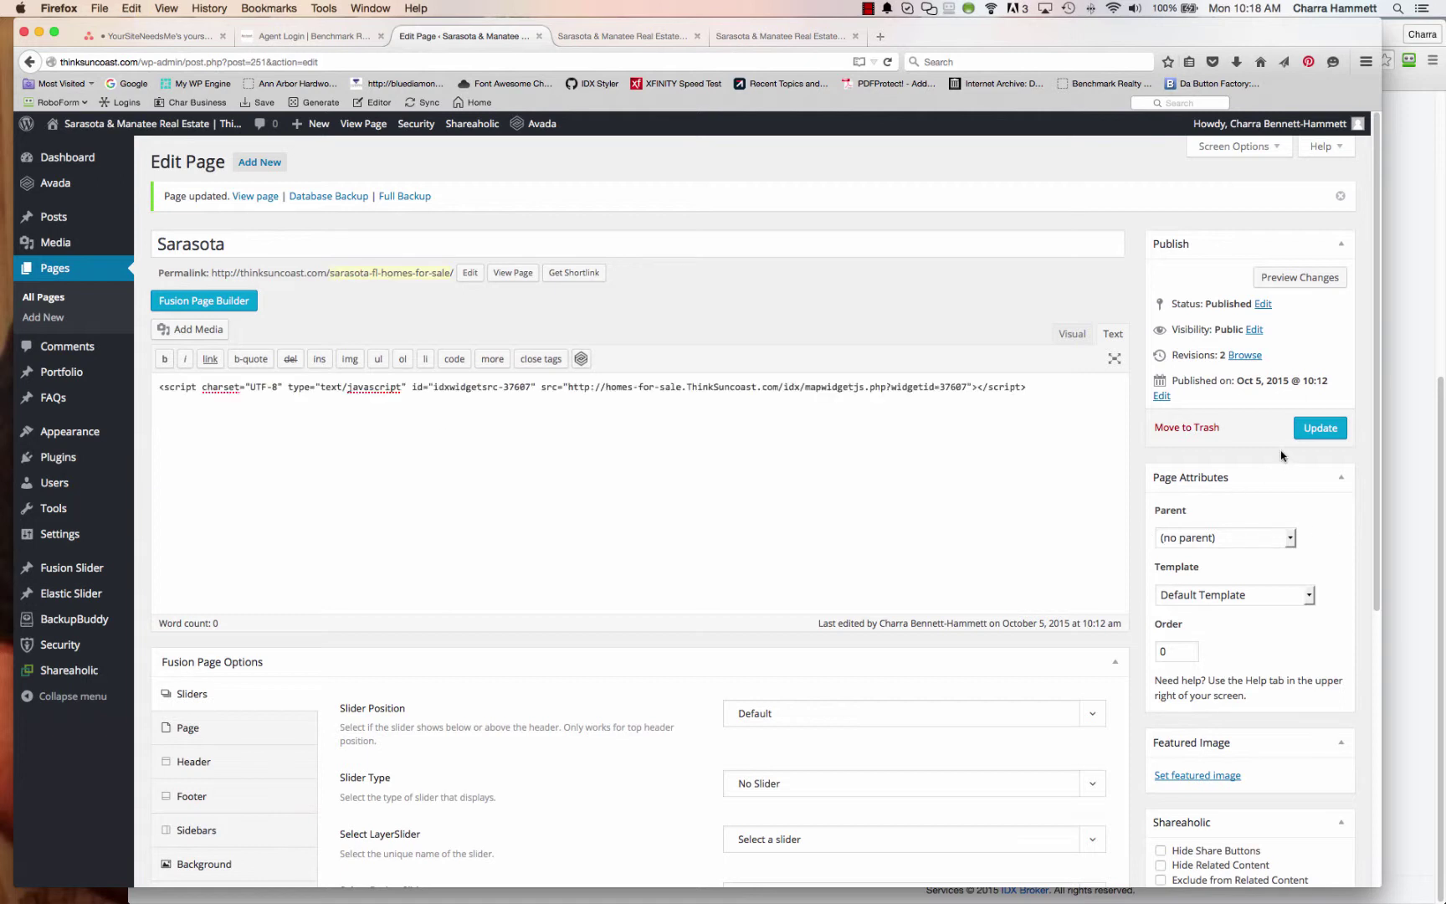
mouse_move(96, 508)
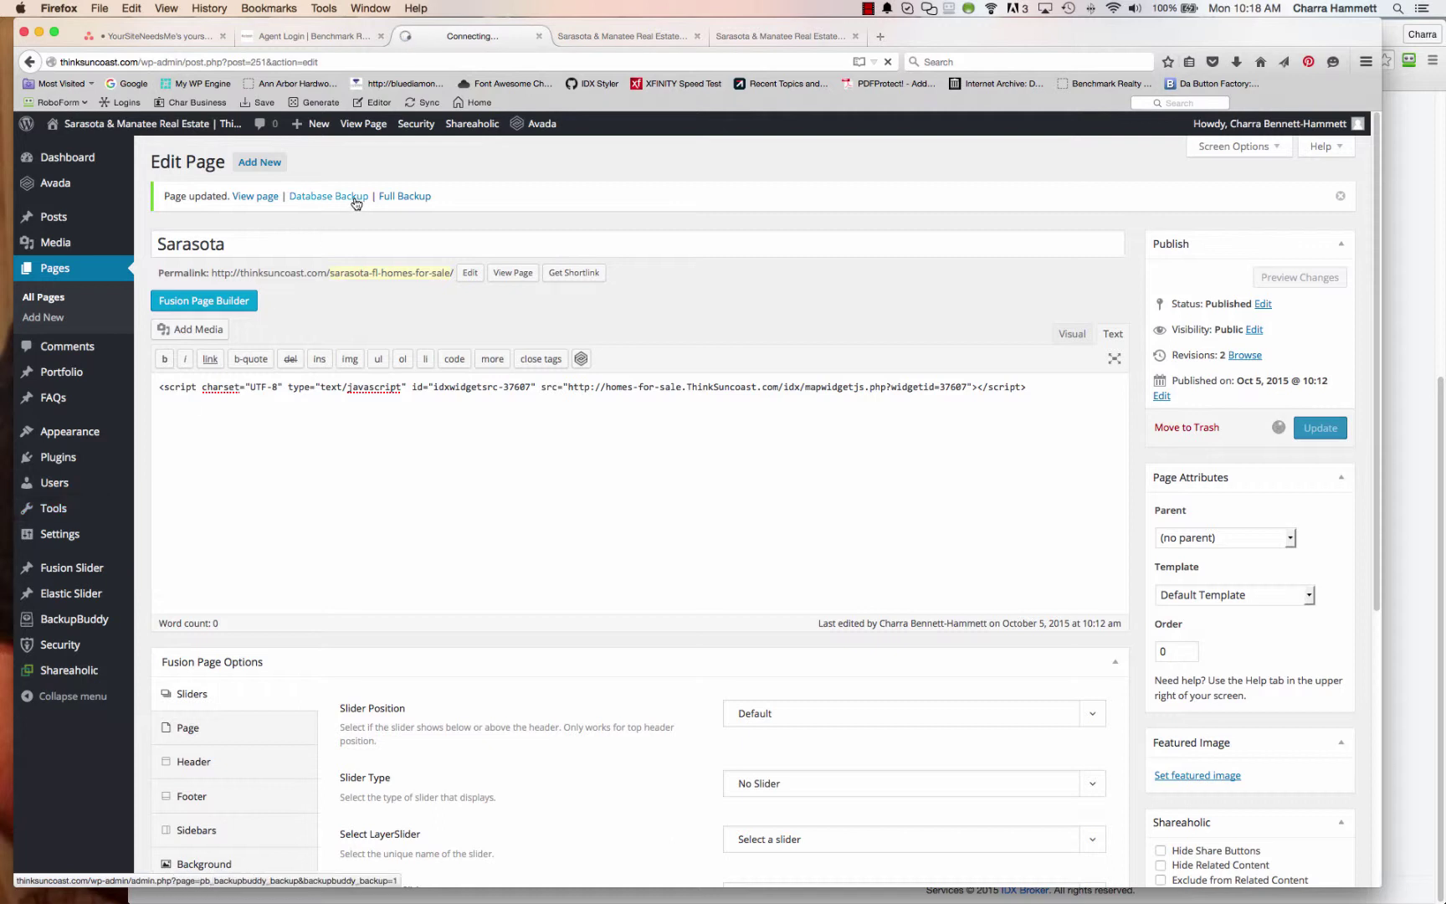
Step: Reload the live Sarasota page to see the clustered map pins, Found 50 of 826, then return to the widget code
click(646, 35)
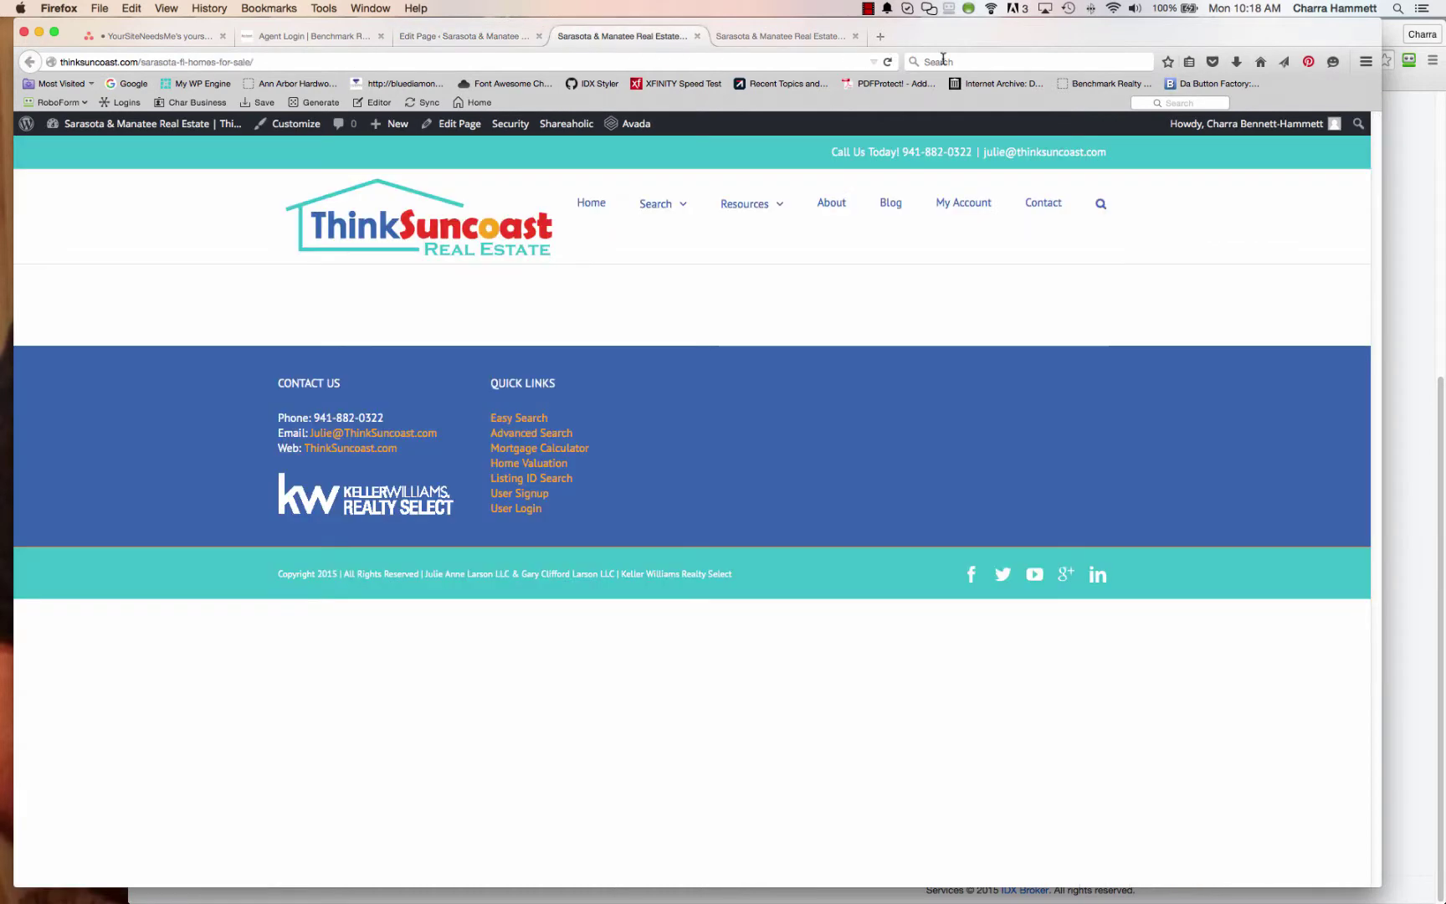
click(888, 62)
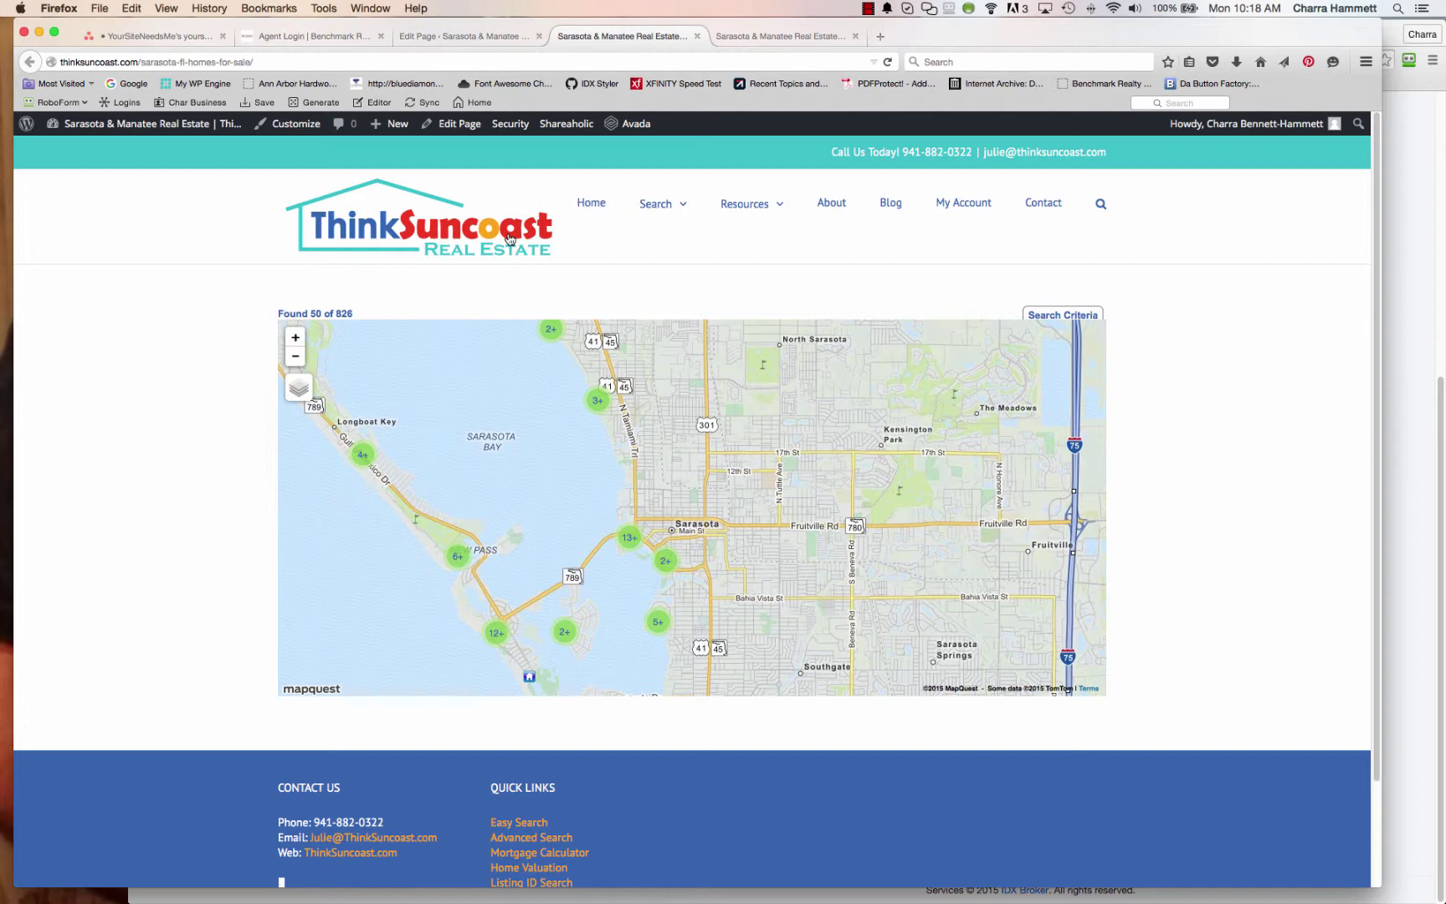
key(super+Tab)
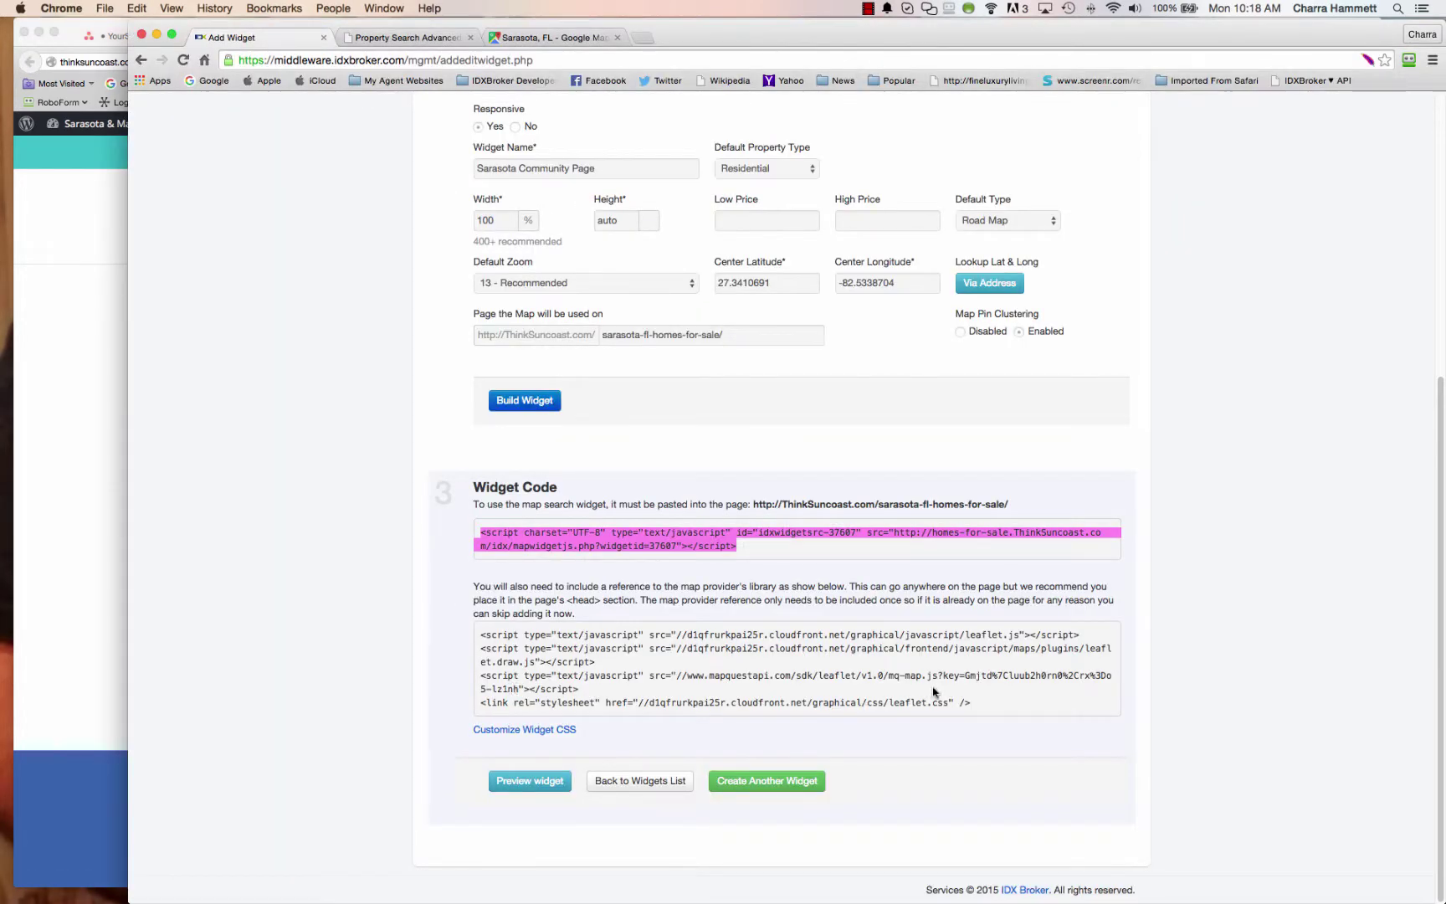
Step: Open Widgets > Manage in a new tab and show 100 entries per page
mouse_move(976, 707)
mouse_down()
mouse_move(779, 697)
mouse_move(480, 632)
mouse_up()
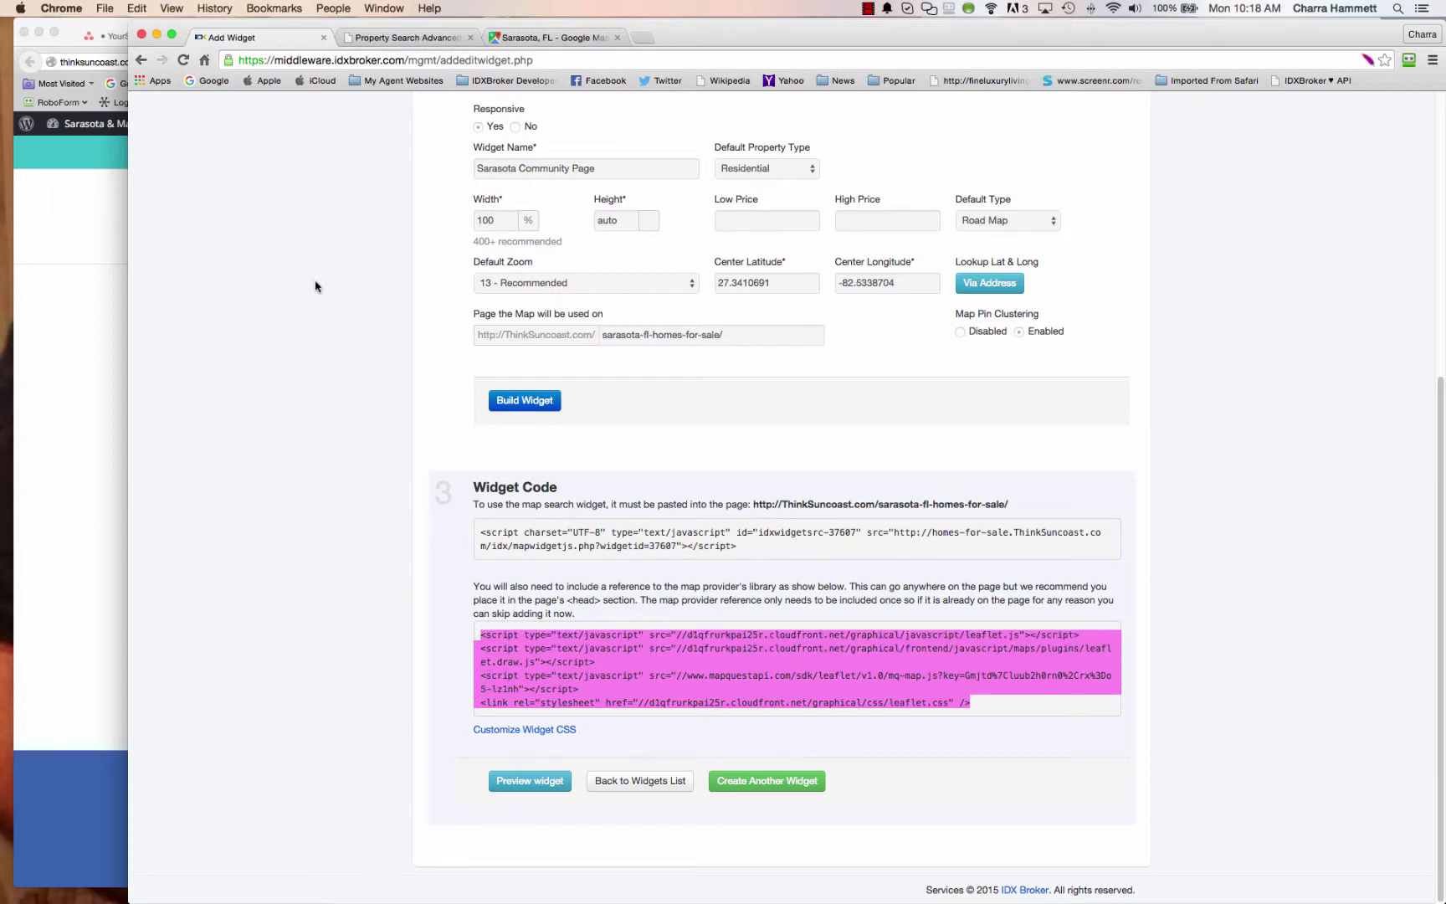
scroll(317, 284, up, 5)
click(699, 261)
right_click(689, 282)
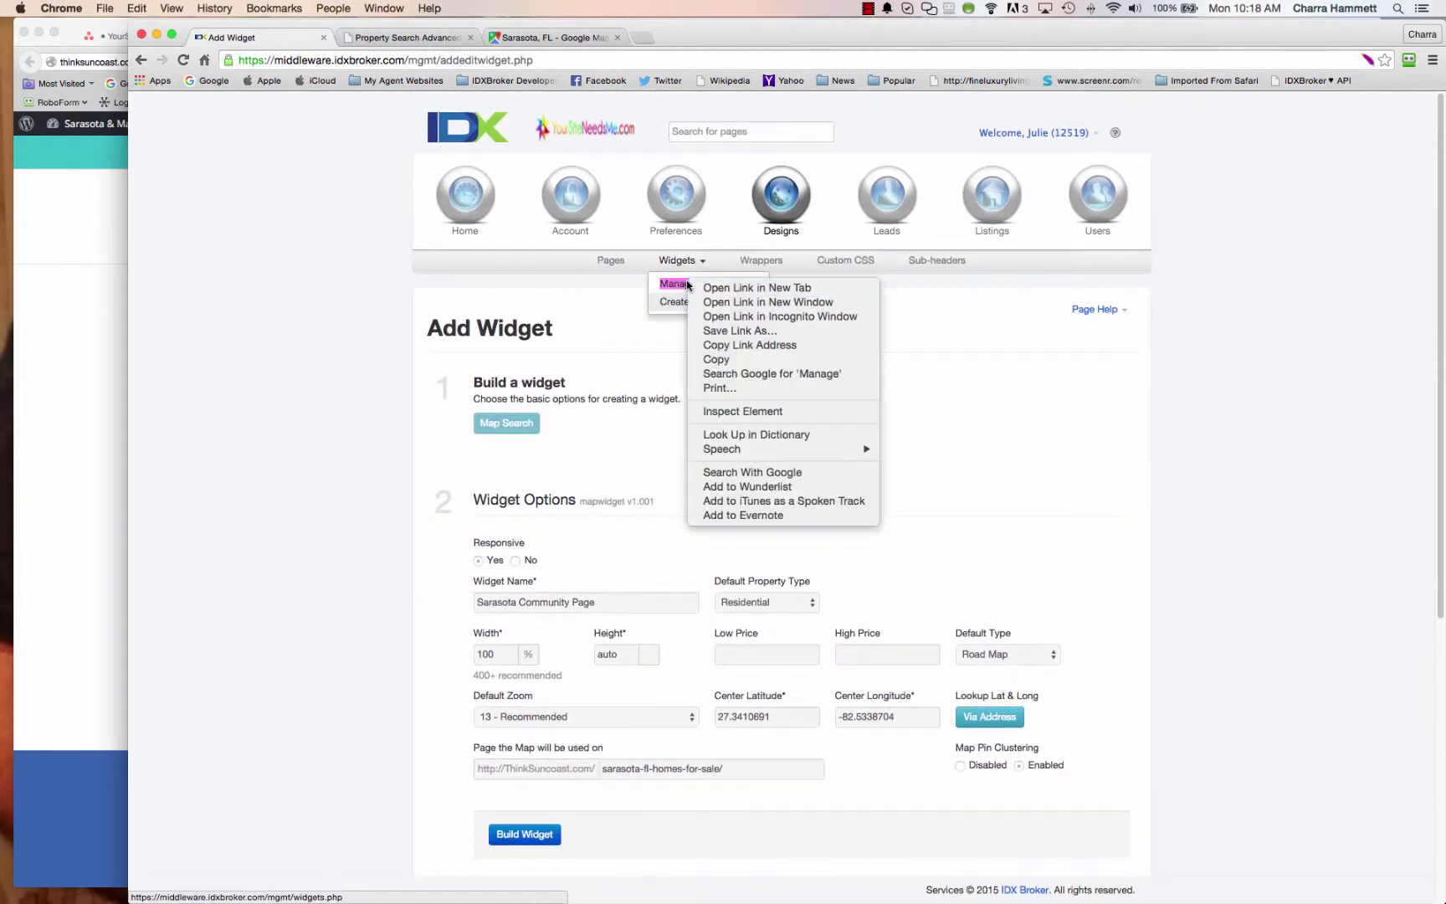
click(711, 288)
click(526, 40)
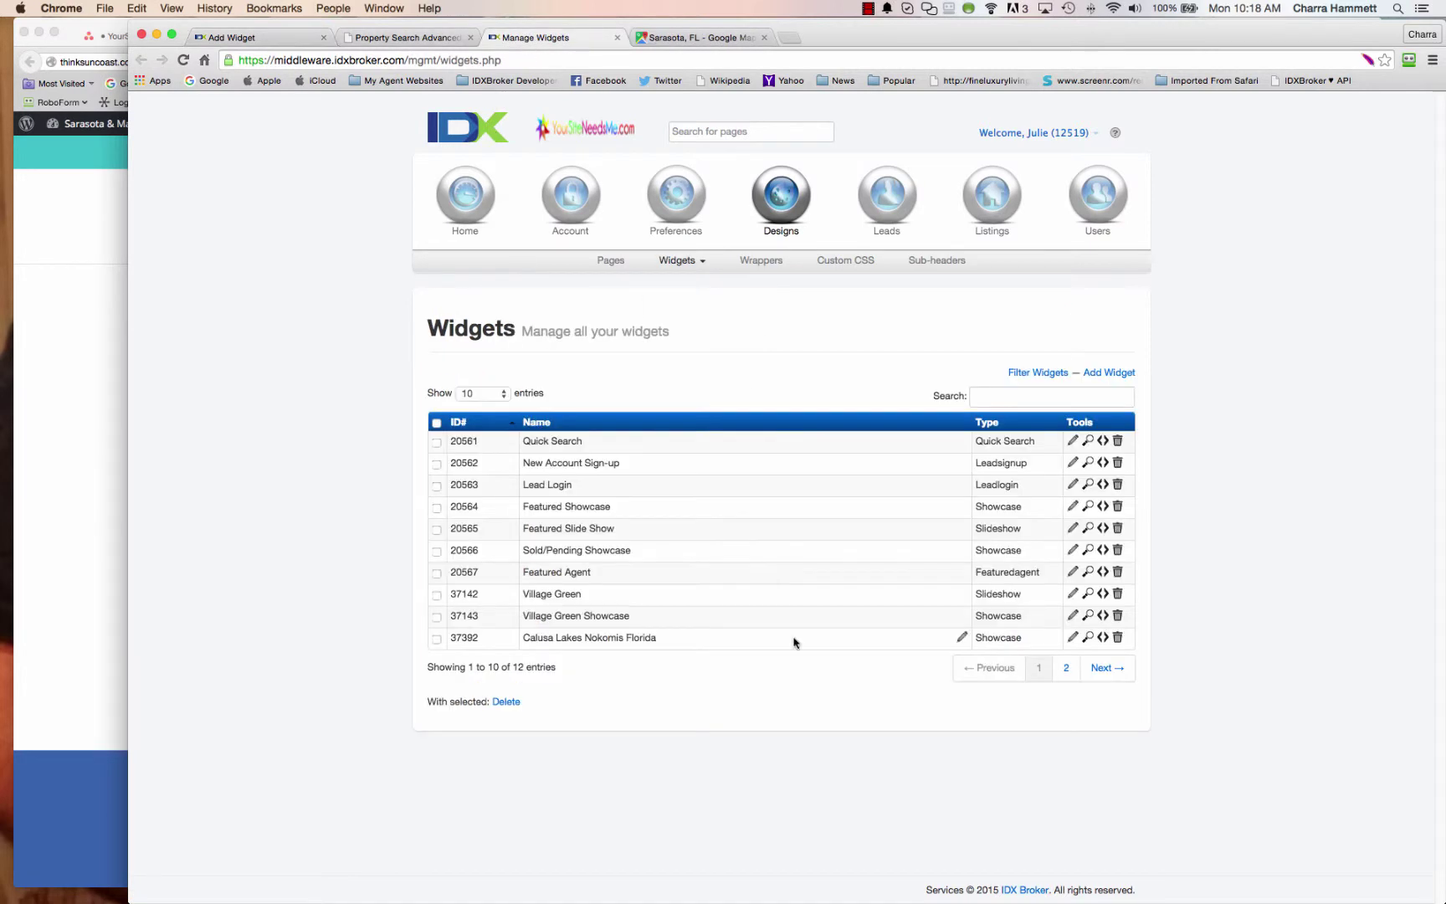
click(498, 394)
click(498, 441)
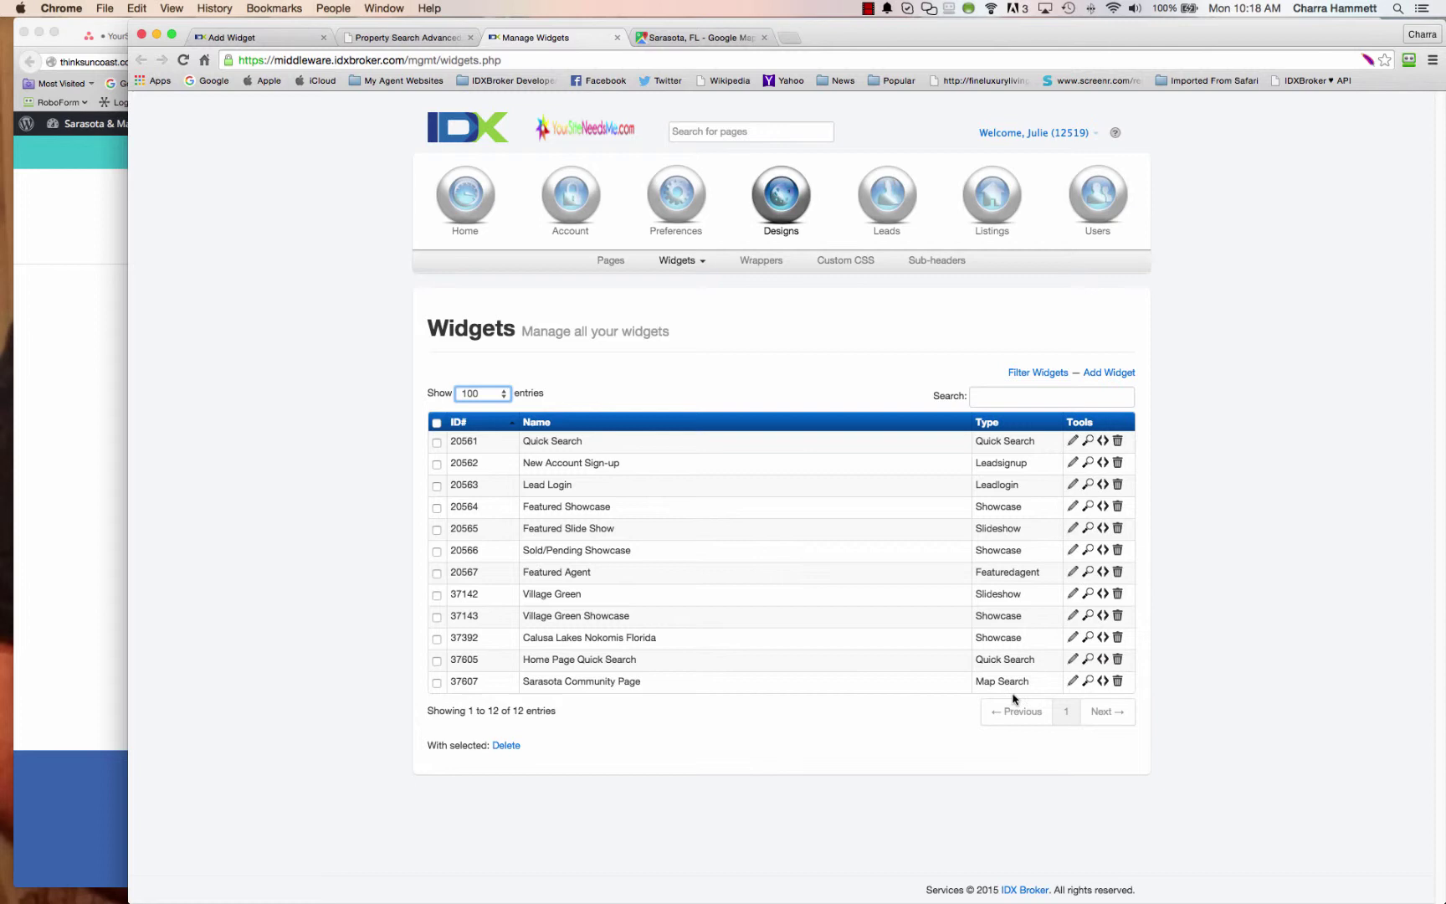
Step: Set widget 37607's Map Pin Clustering to Disabled, save, and reload the Sarasota page
click(1072, 680)
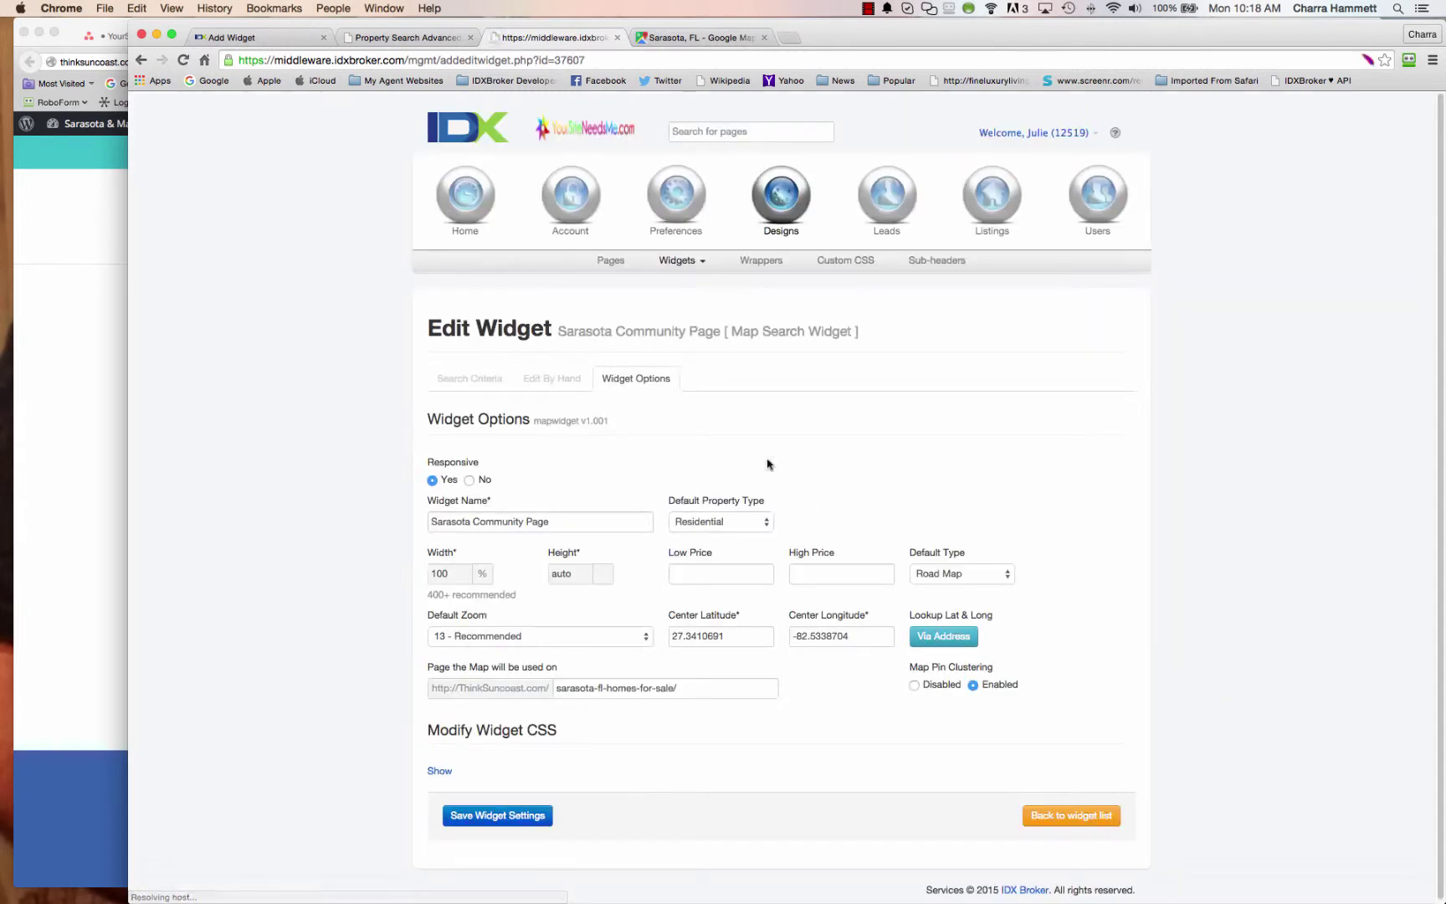
click(914, 684)
click(479, 813)
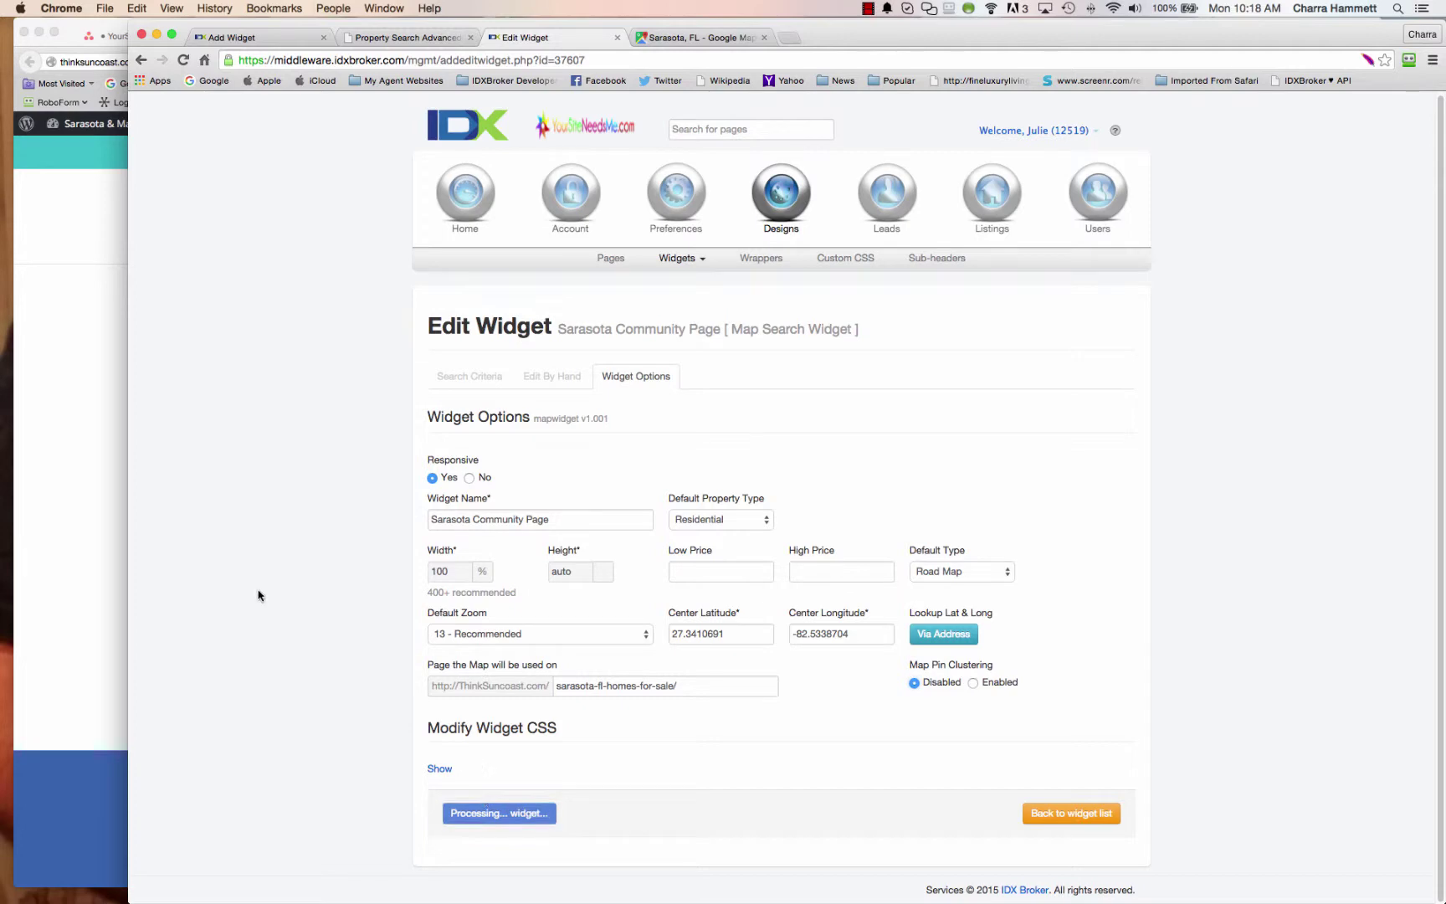
click(86, 449)
click(889, 62)
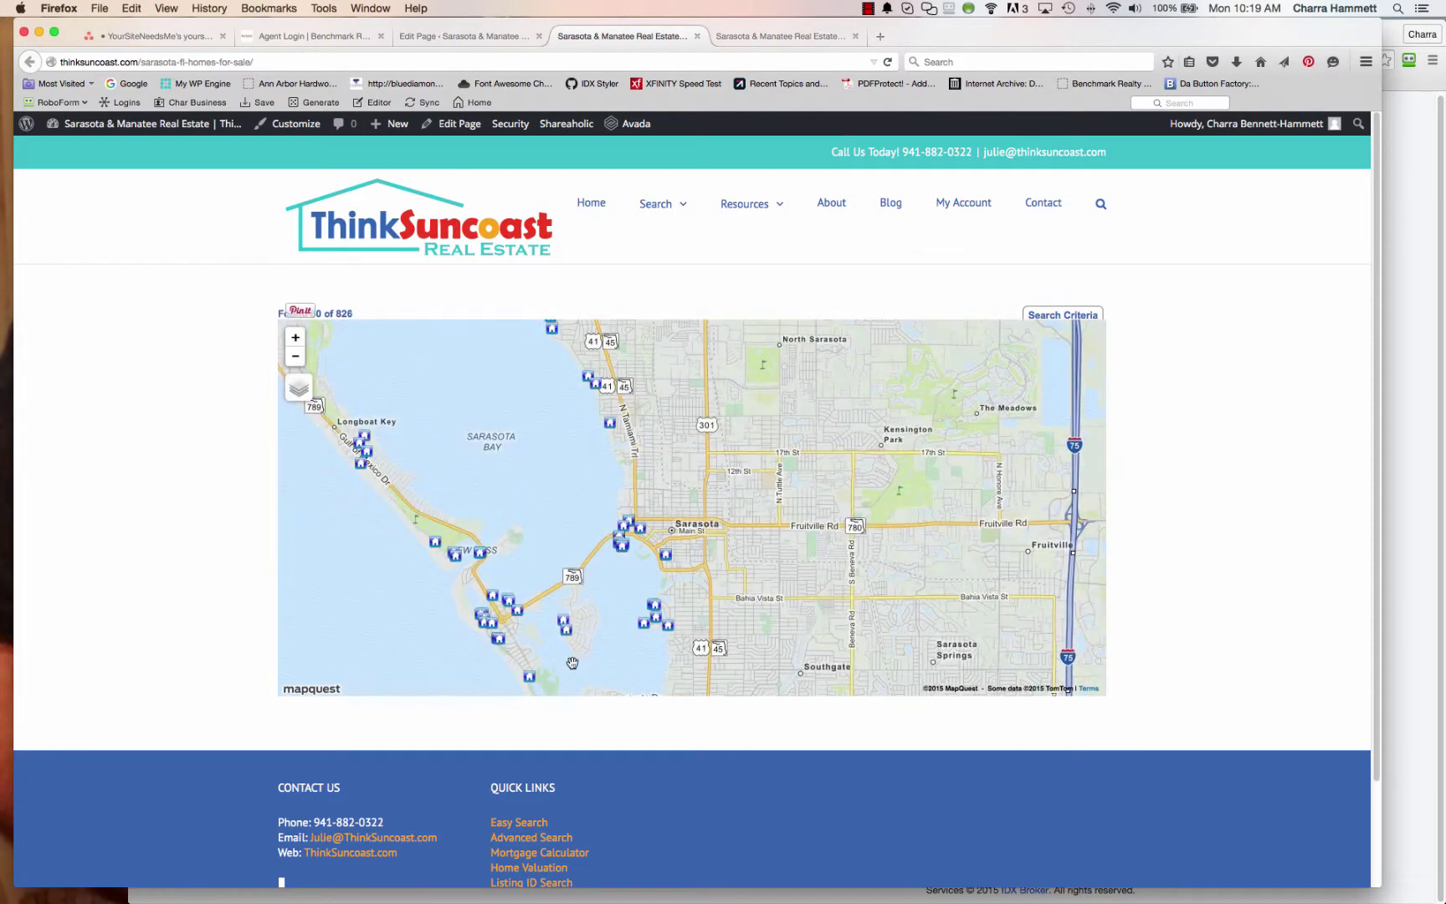
Step: Change the Sarasota widget's Default Zoom from 13 to 14, save, and reload the Sarasota page
key(super+Tab)
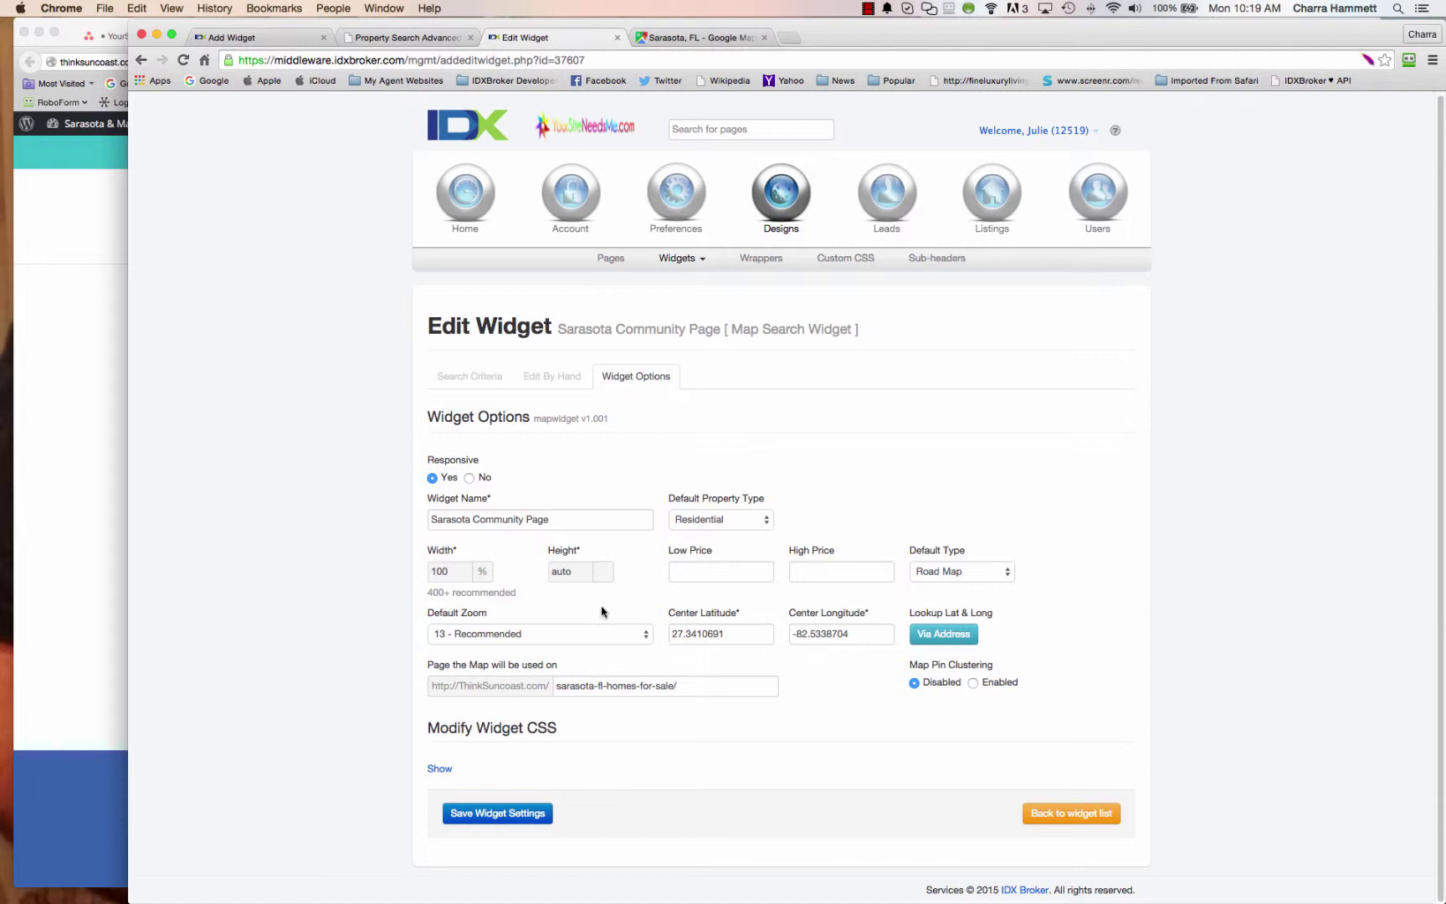
click(582, 638)
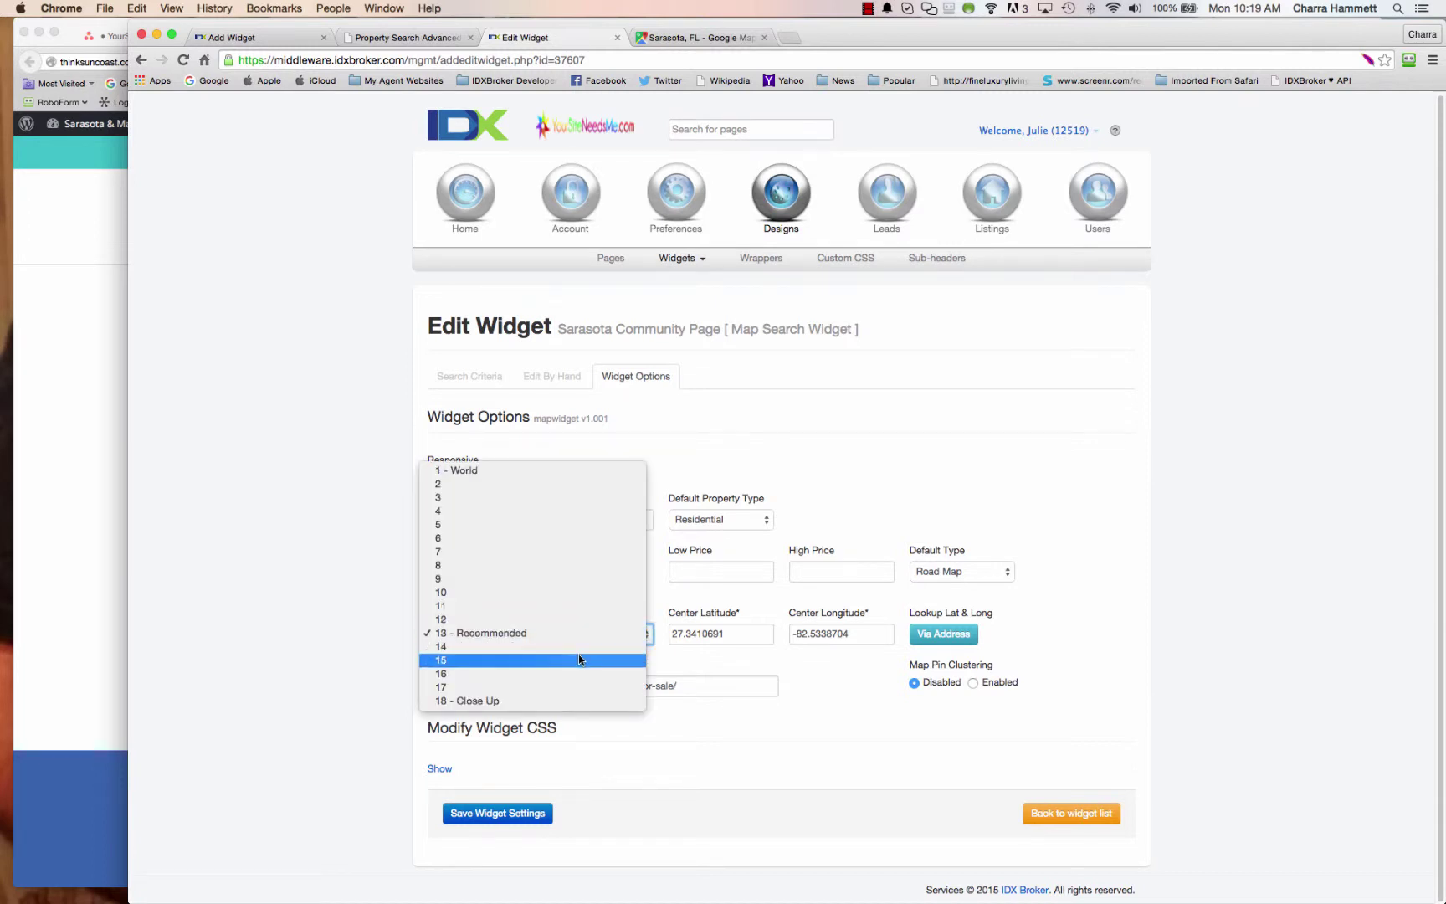
click(580, 646)
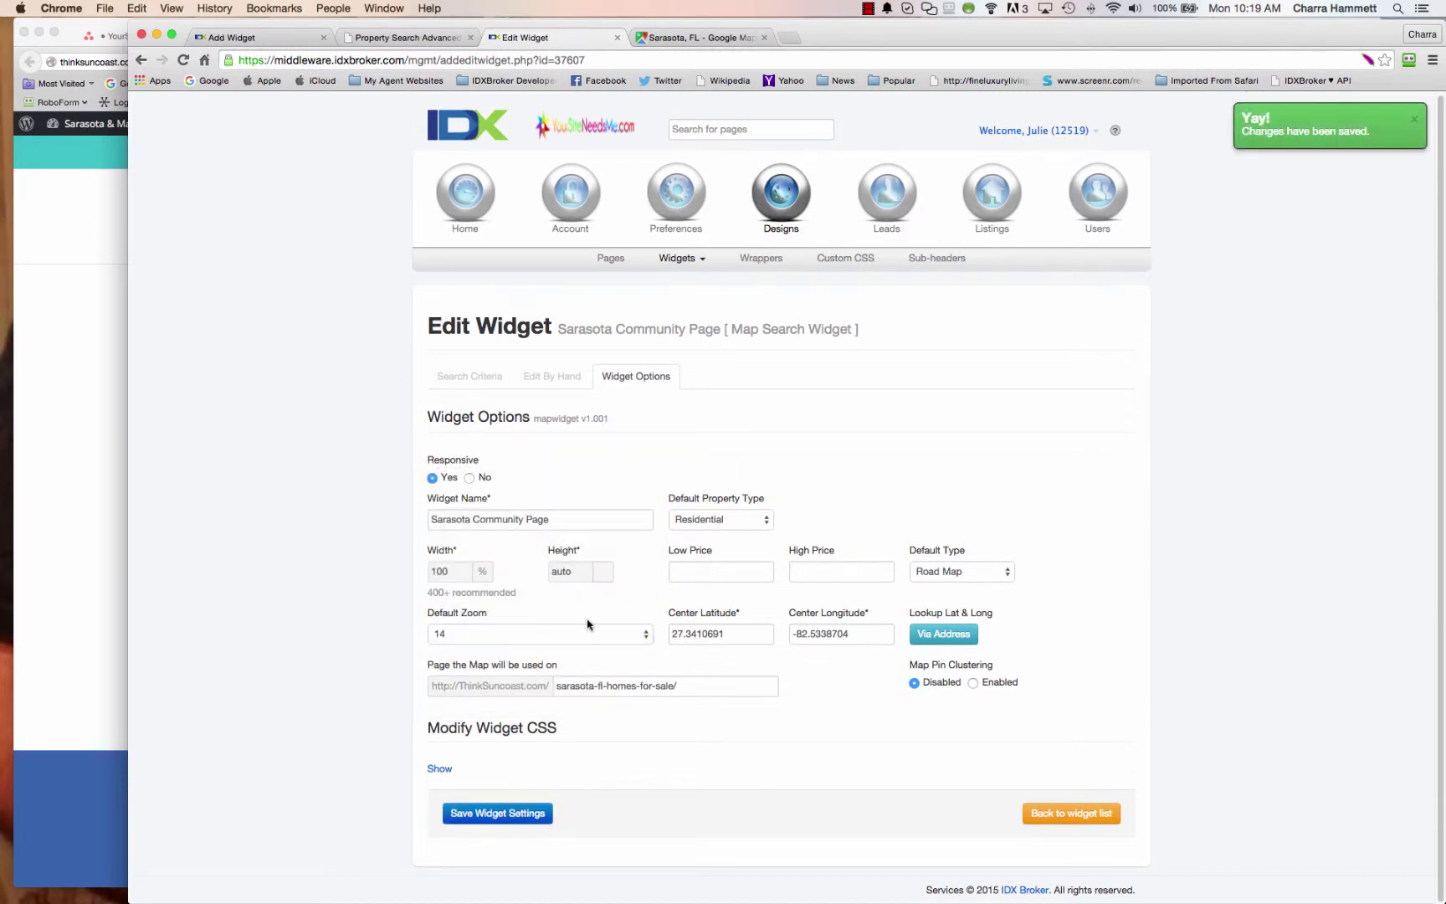
click(103, 558)
key(super+r)
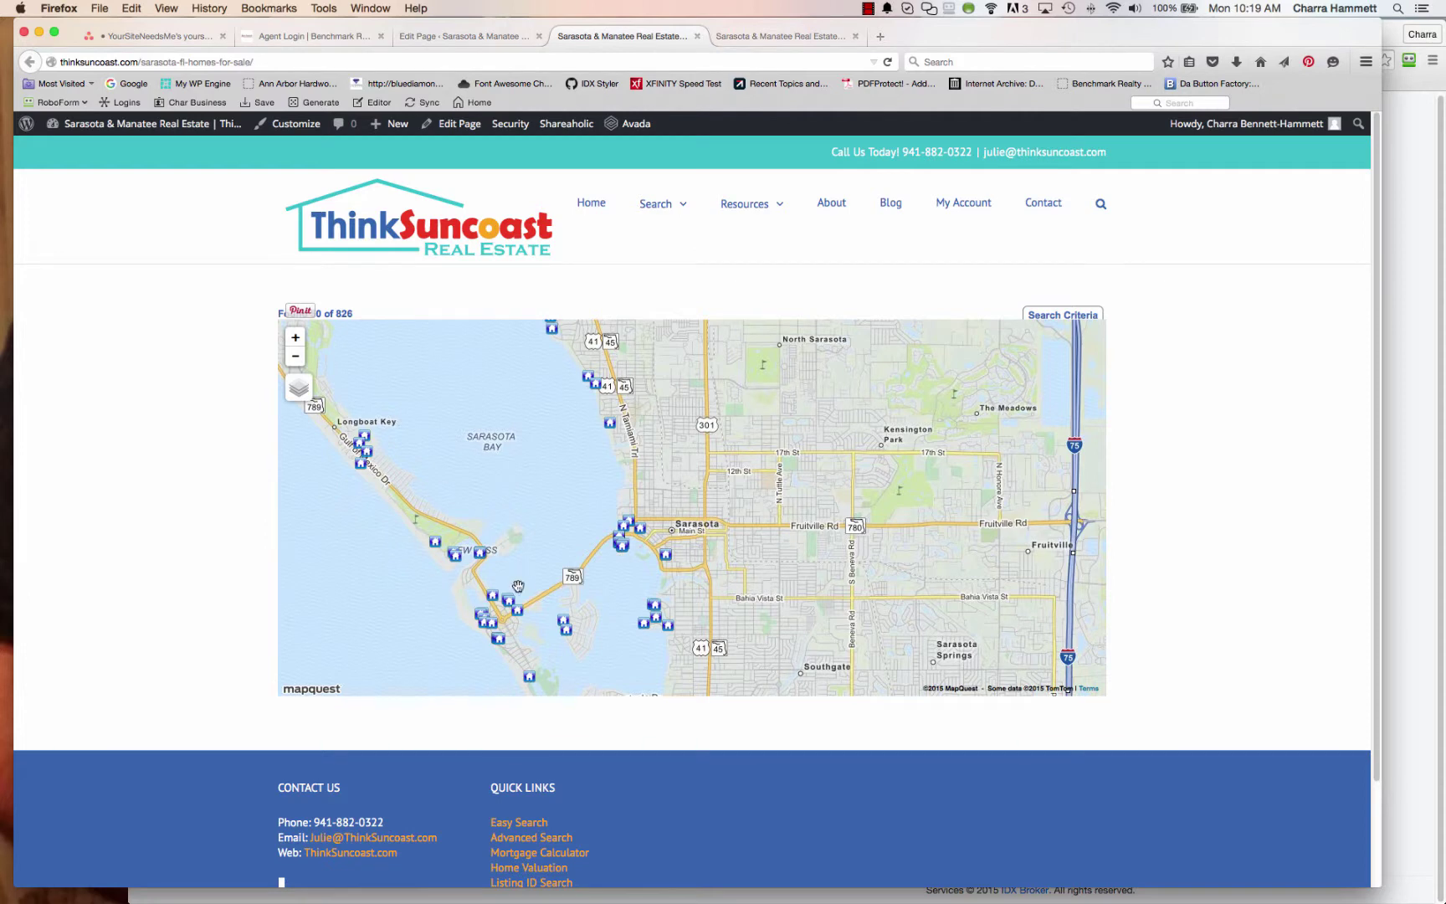
Step: Copy the Leaflet and MapQuest provider script tags from the IDX widget code page
click(462, 38)
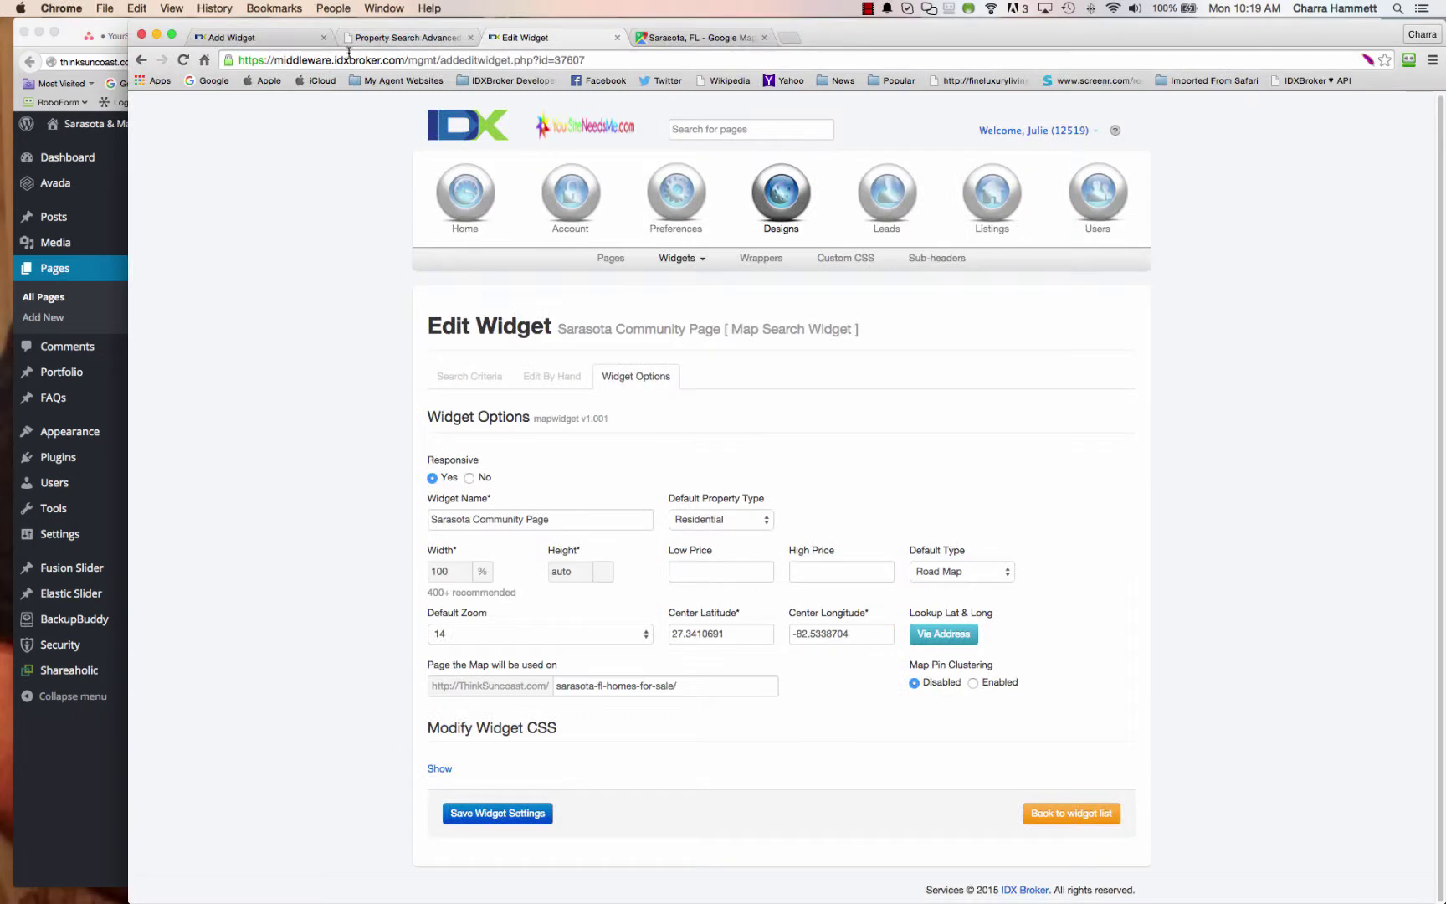
key(super+Tab)
click(286, 39)
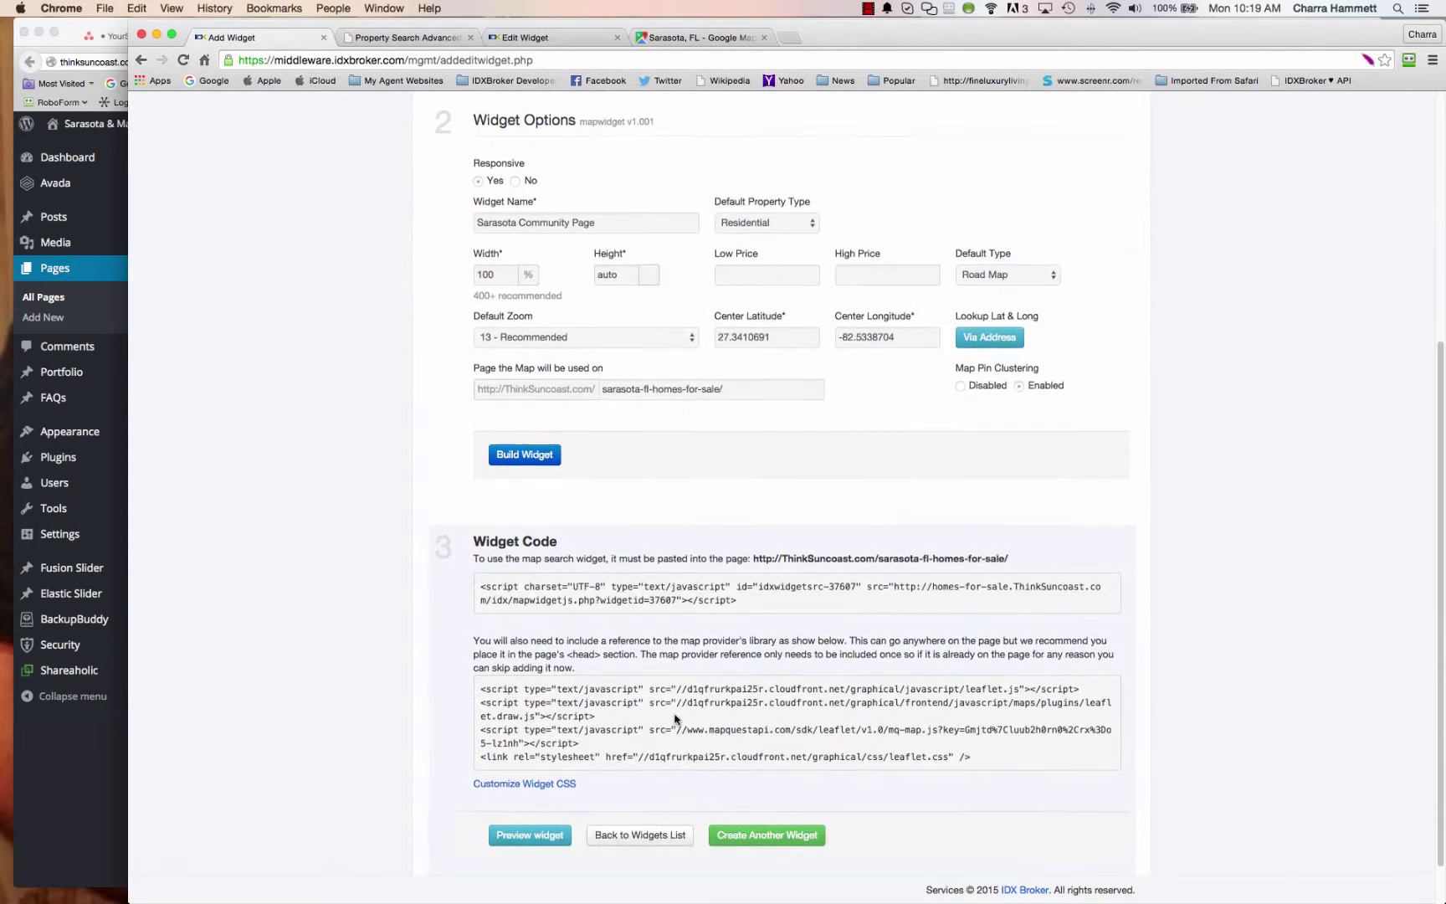
drag(972, 699, 428, 639)
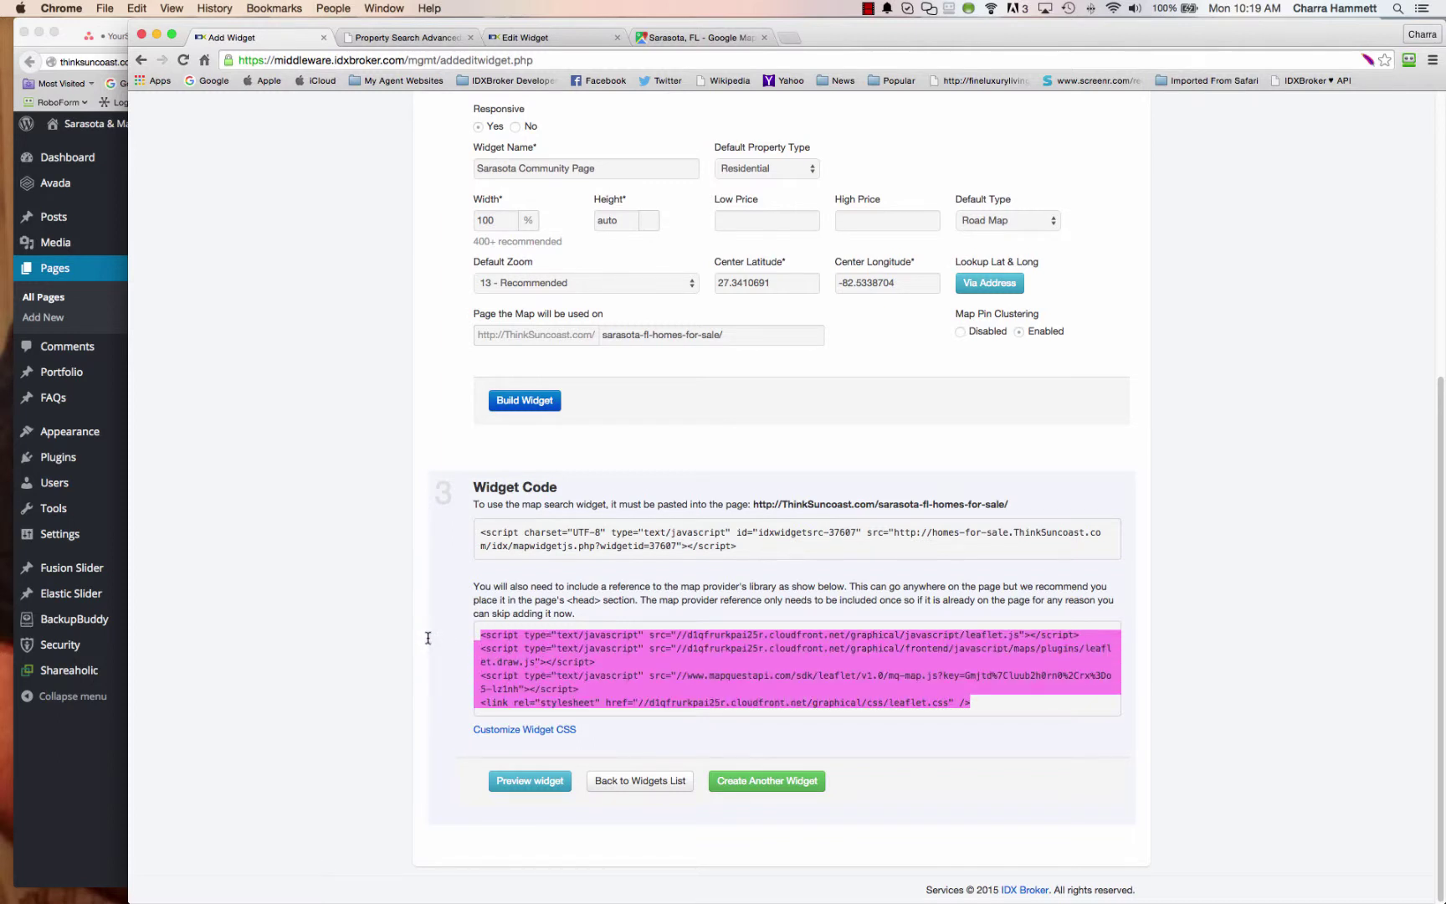
key(super+c)
key(super+Tab)
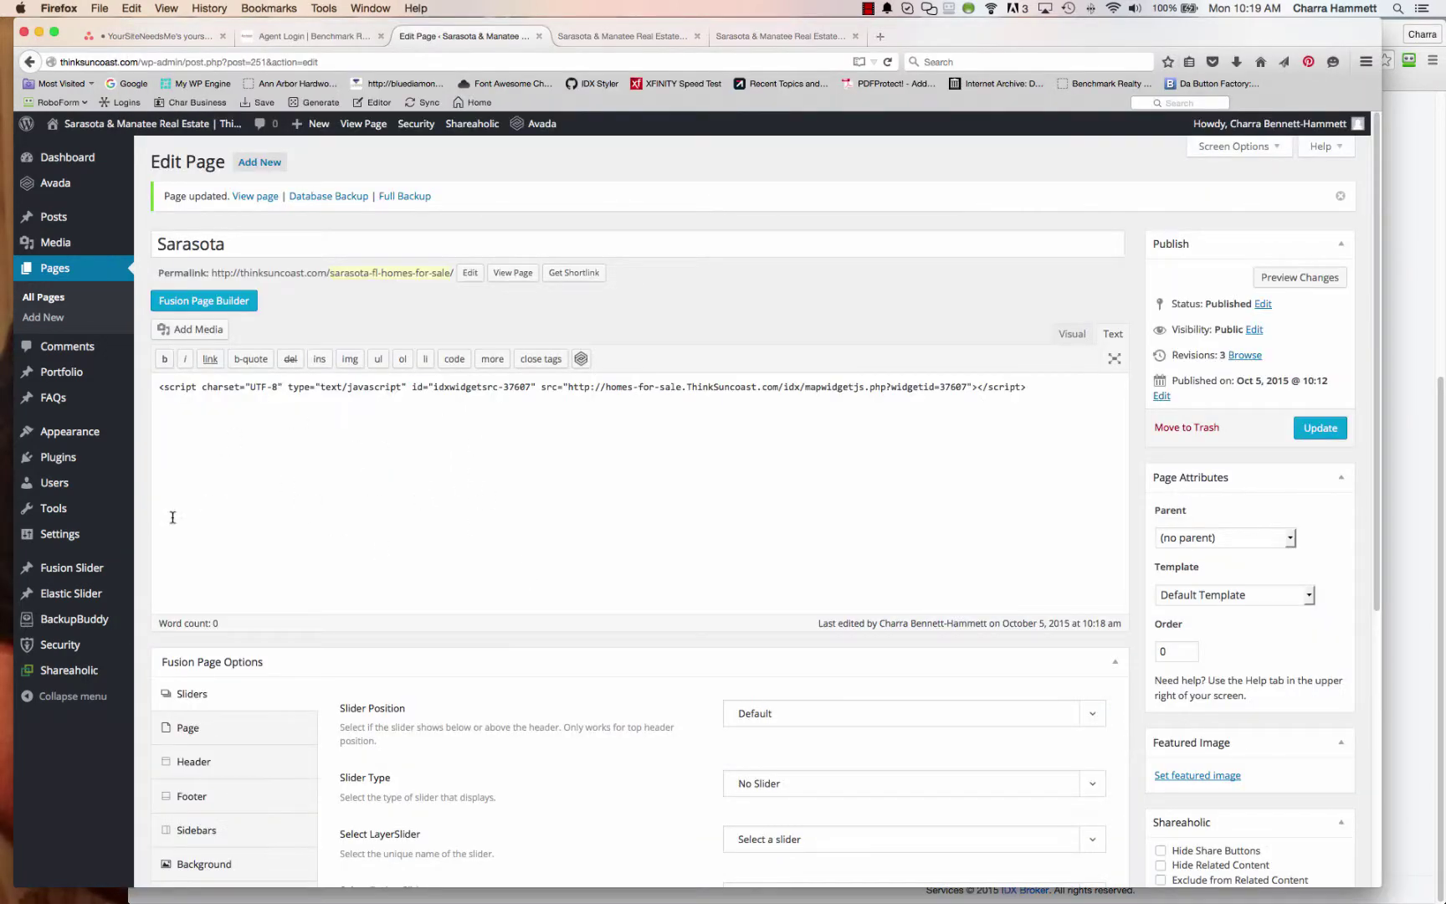
mouse_move(74, 429)
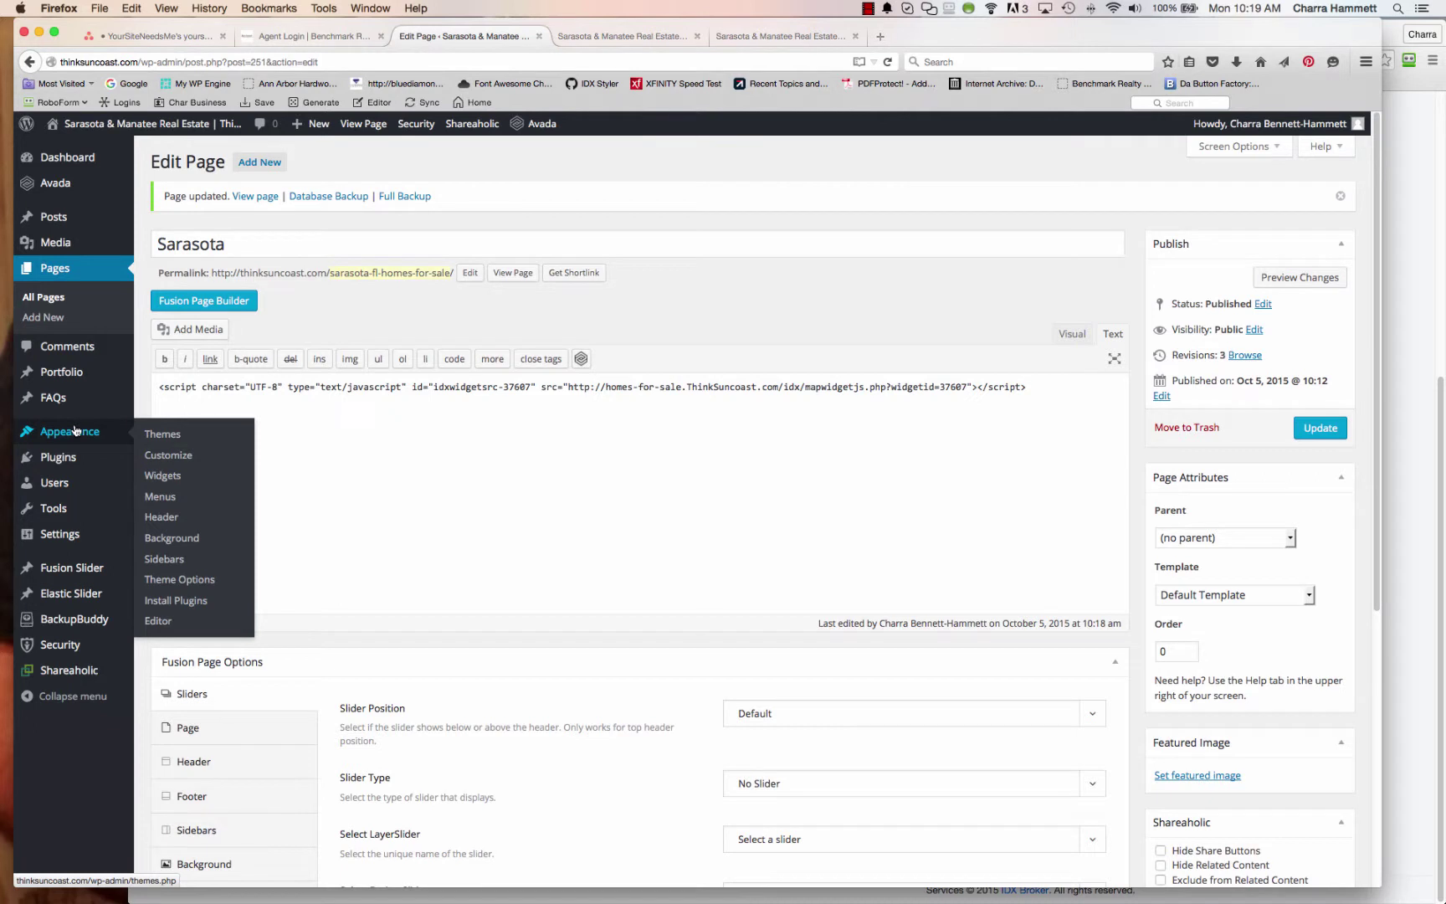
Step: Paste the Leaflet and MapQuest library scripts into Avada's Space before </head> field and save all changes
click(184, 581)
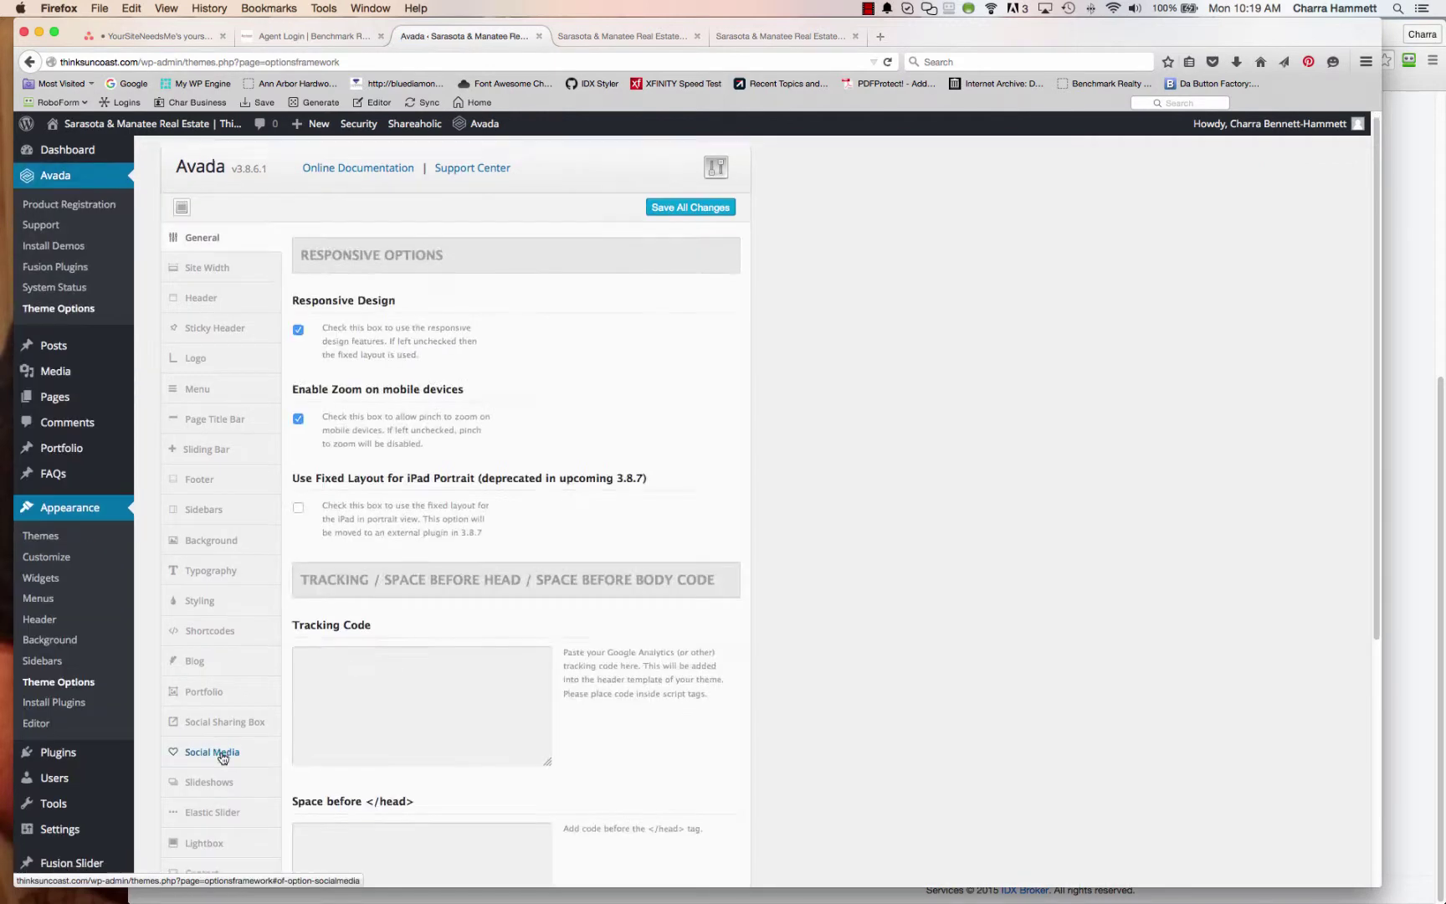
scroll(221, 757, down, 5)
scroll(222, 757, down, 2)
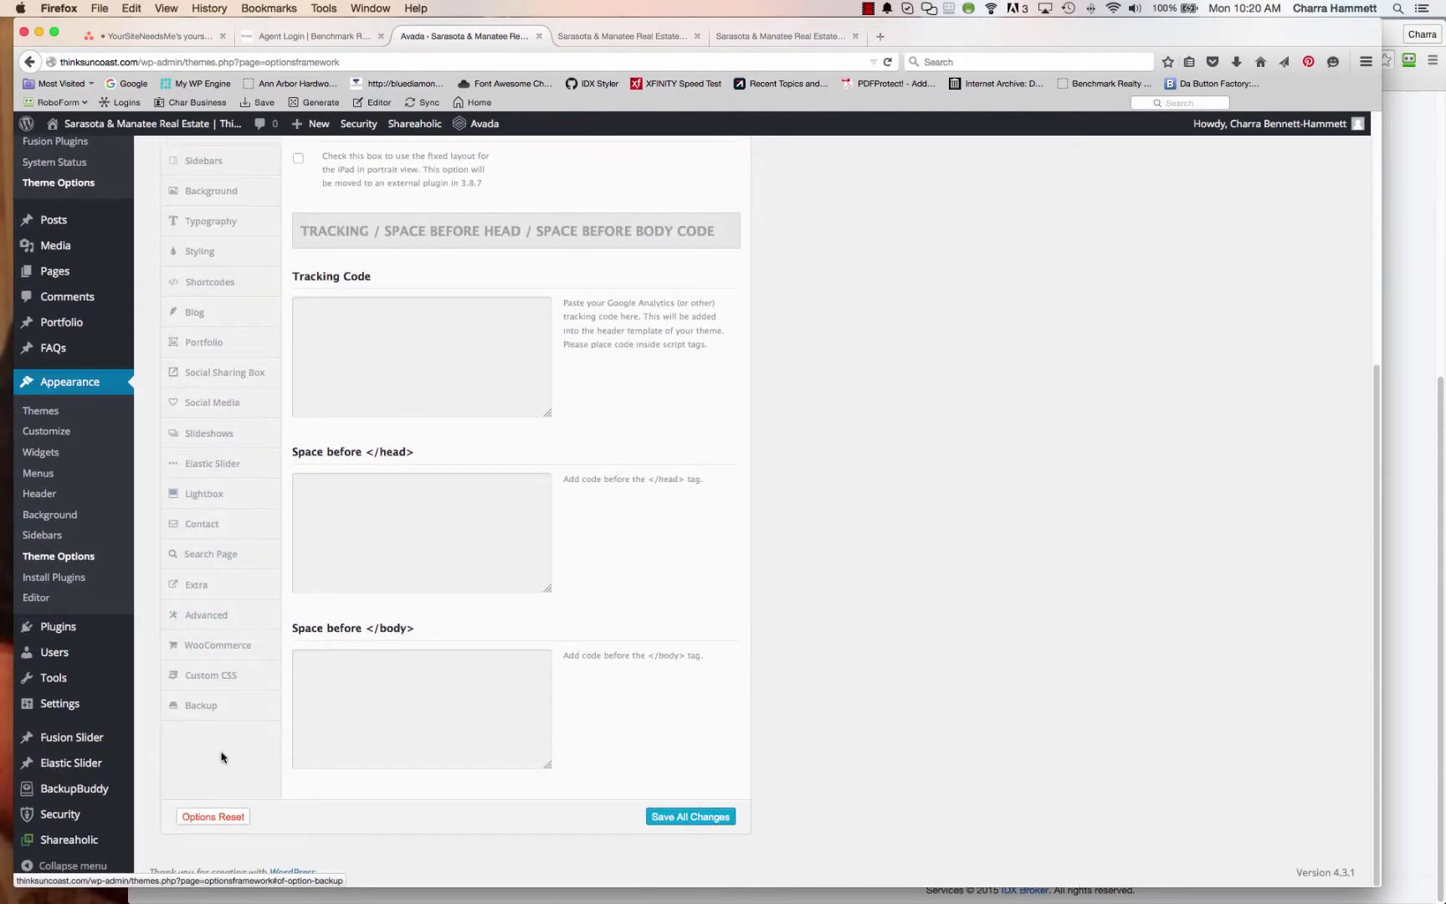
click(406, 554)
scroll(650, 392, up, 5)
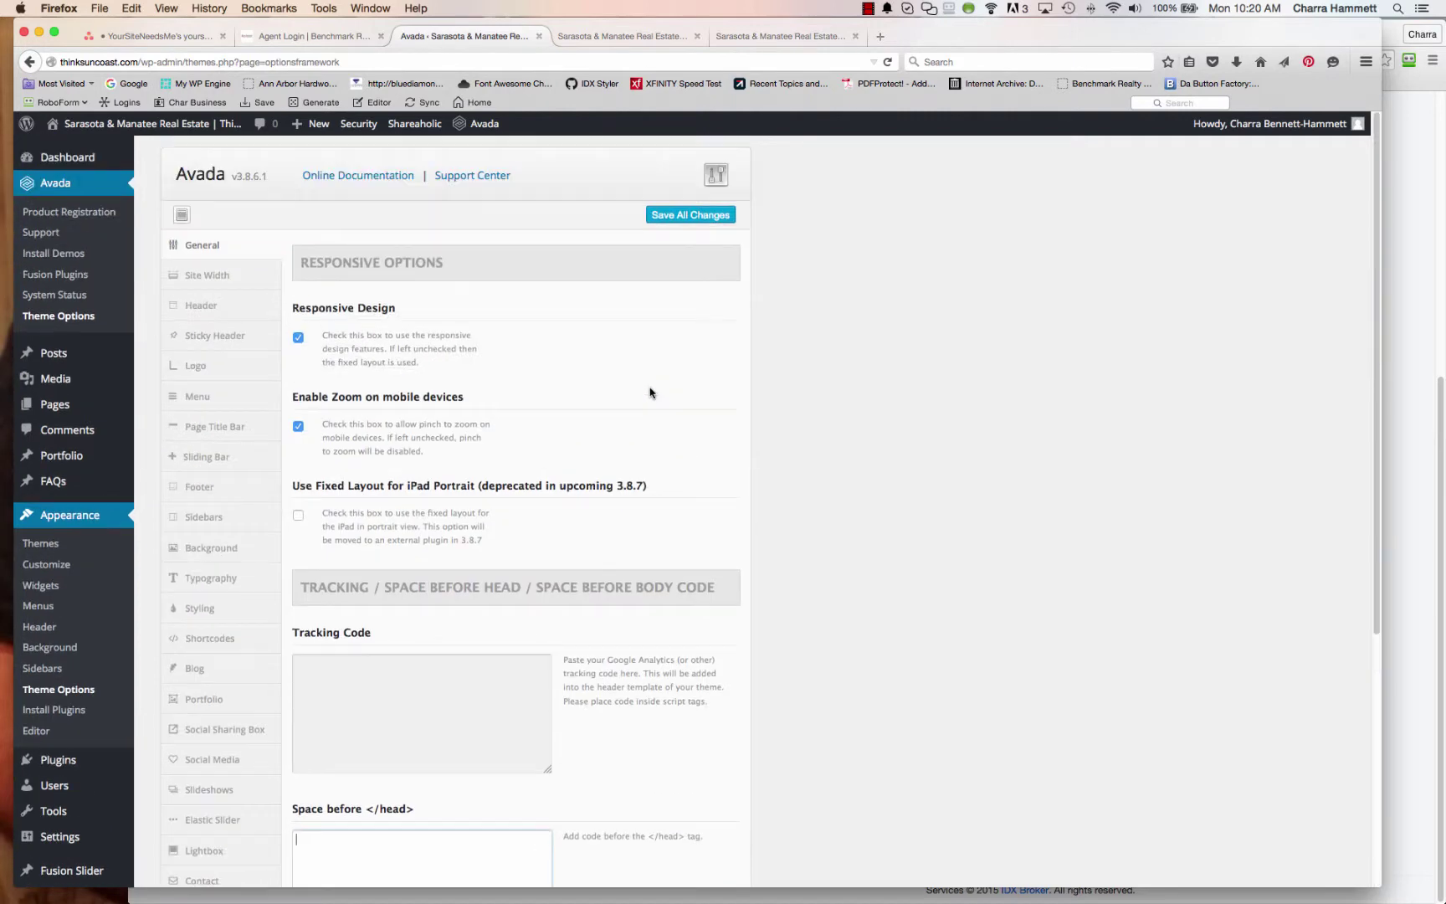
scroll(650, 393, down, 5)
key(super+v)
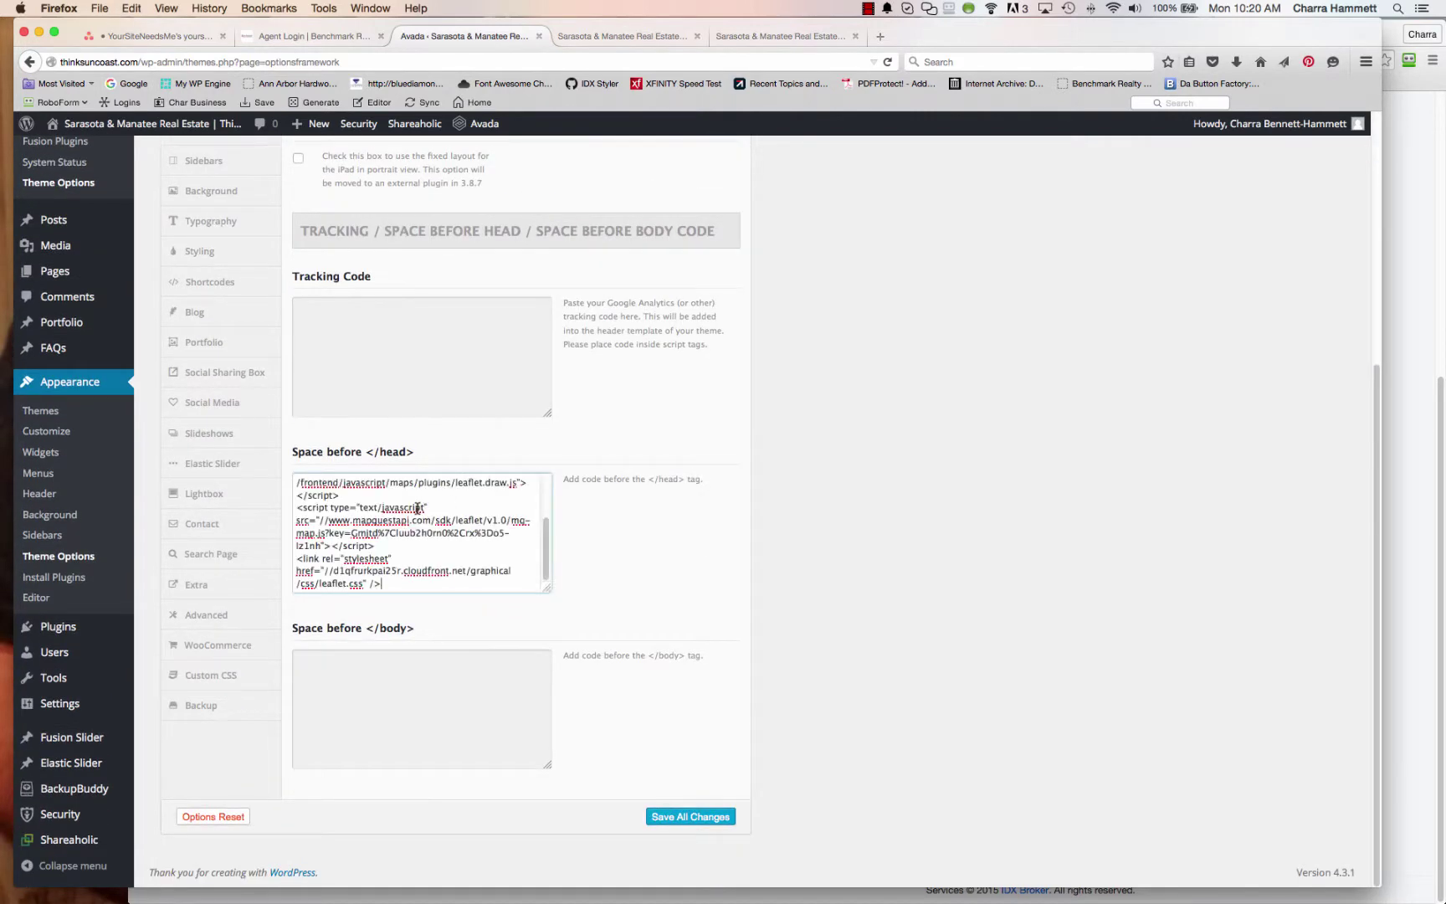
scroll(498, 559, up, 3)
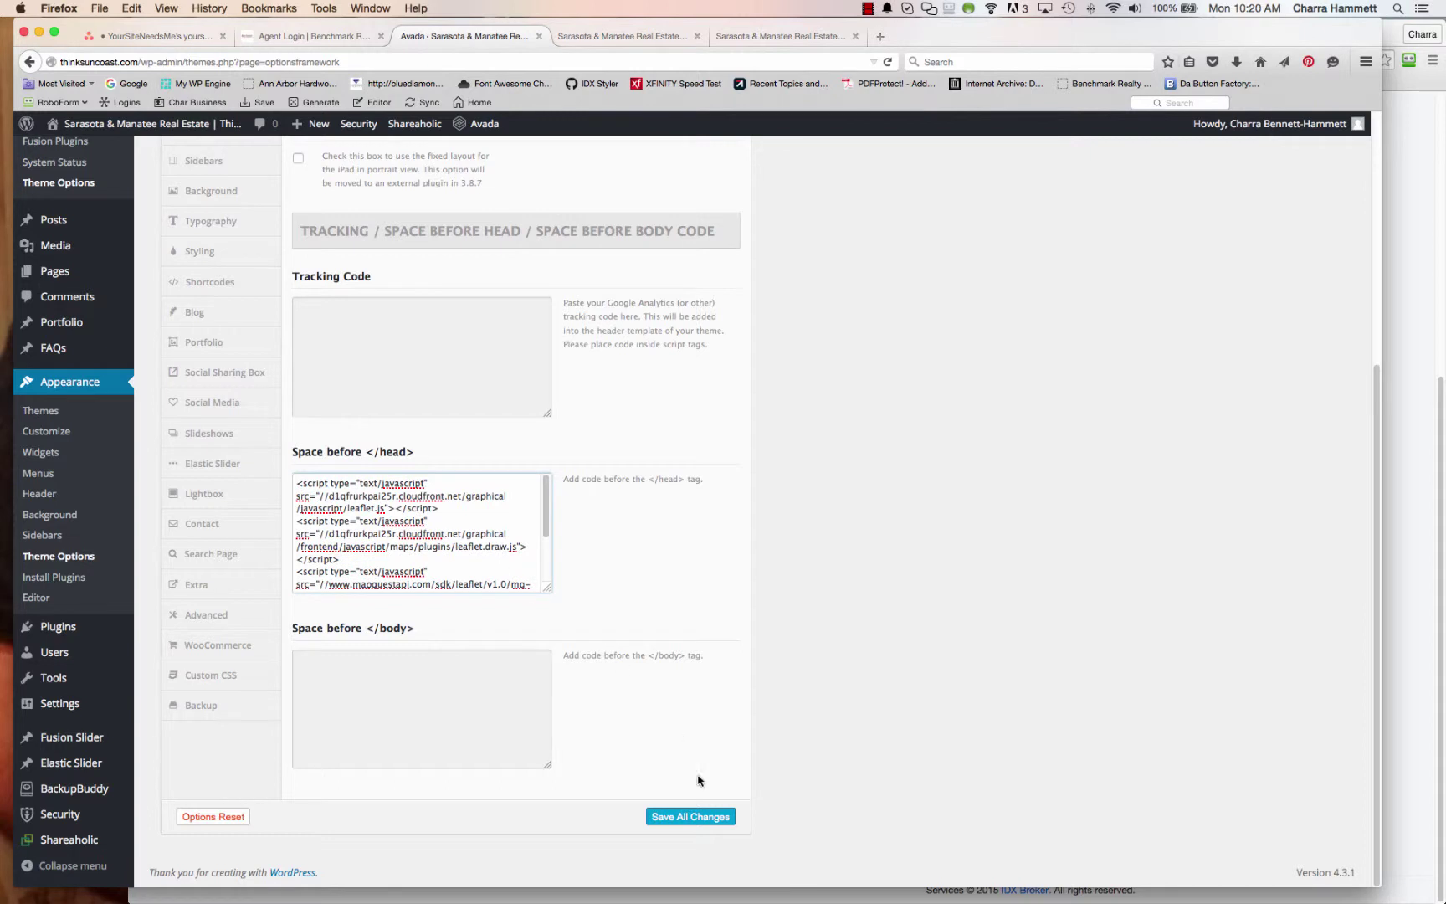
click(691, 818)
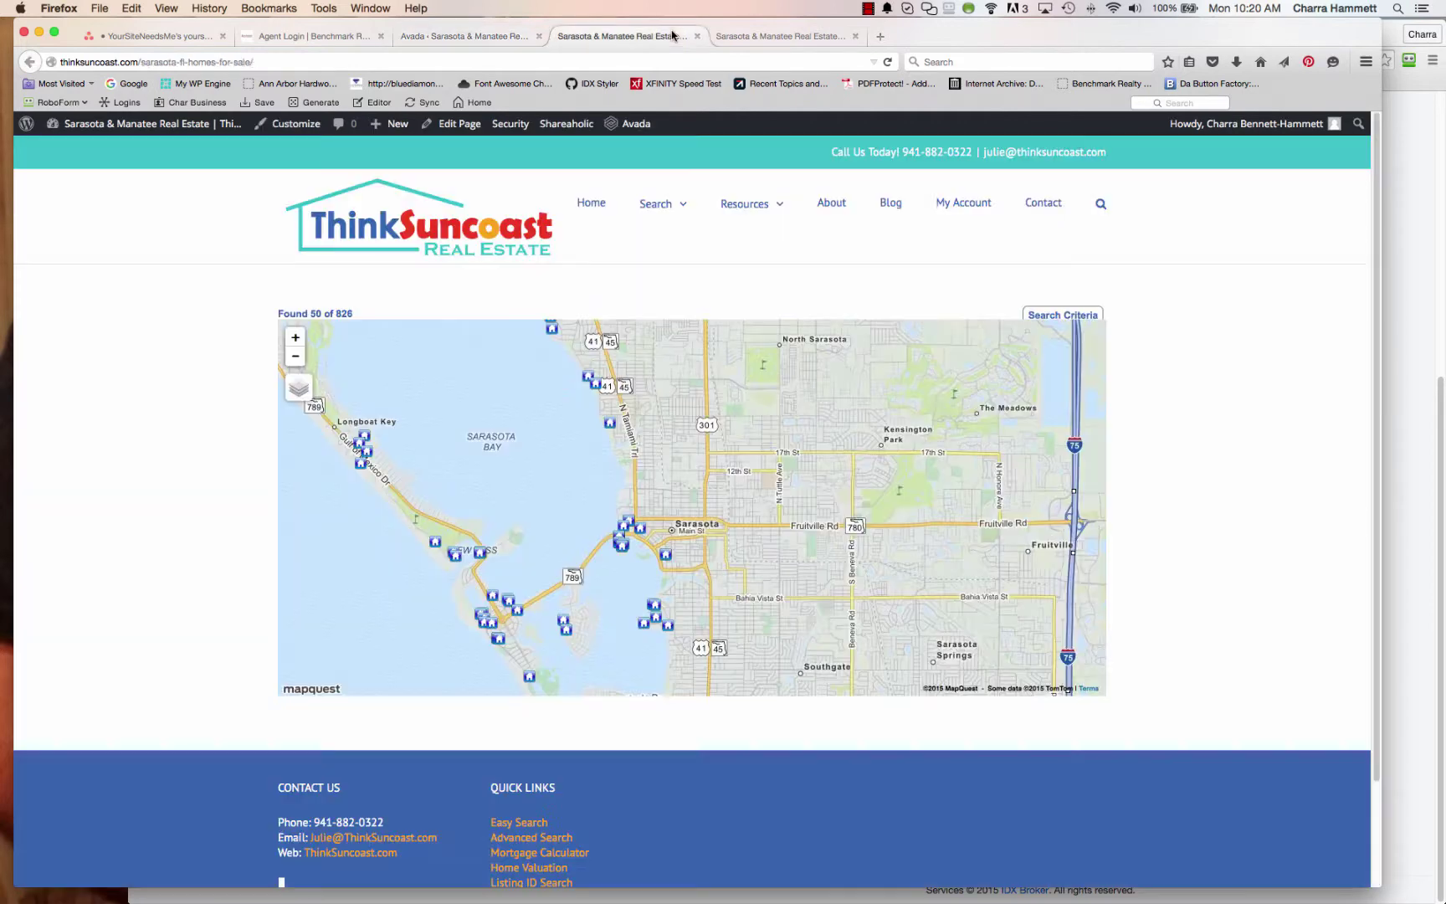
Step: Reload the live Sarasota page to test the head code, showing 50 of 826 listings
click(619, 36)
click(889, 61)
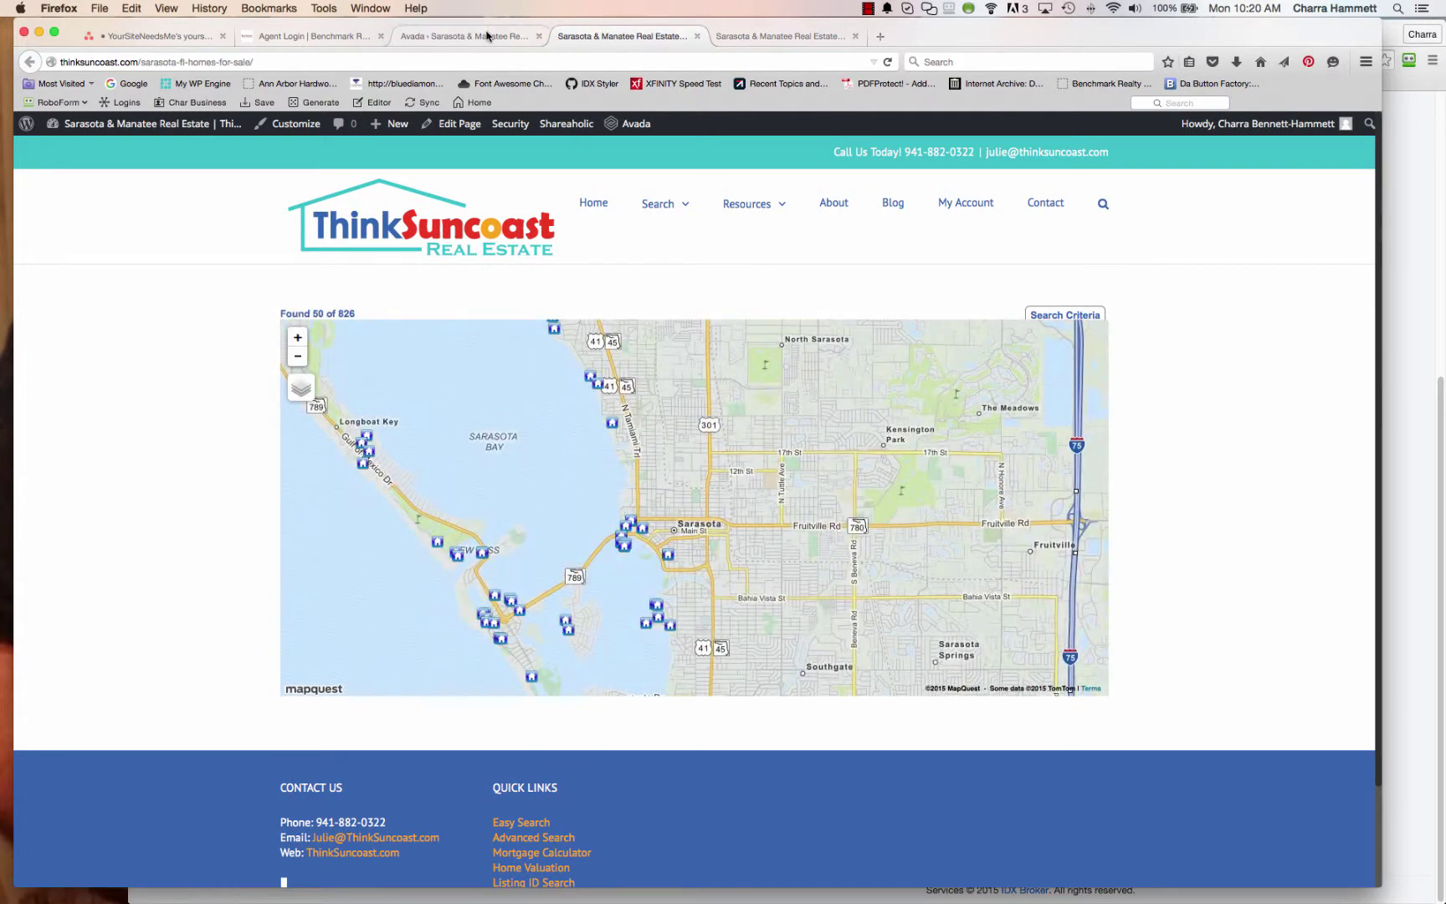
click(487, 36)
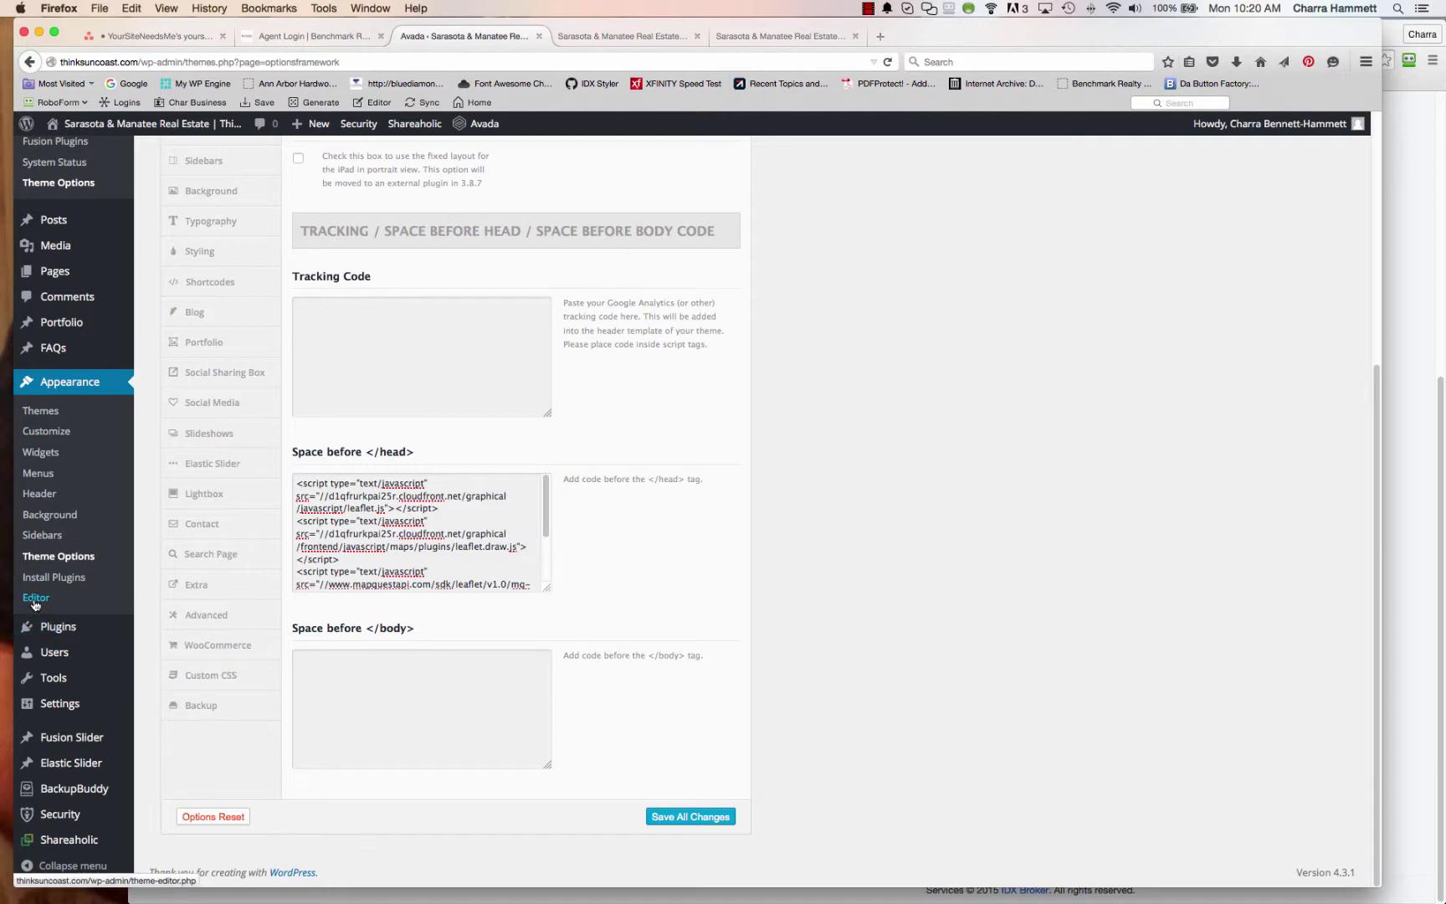
scroll(800, 761, up, 5)
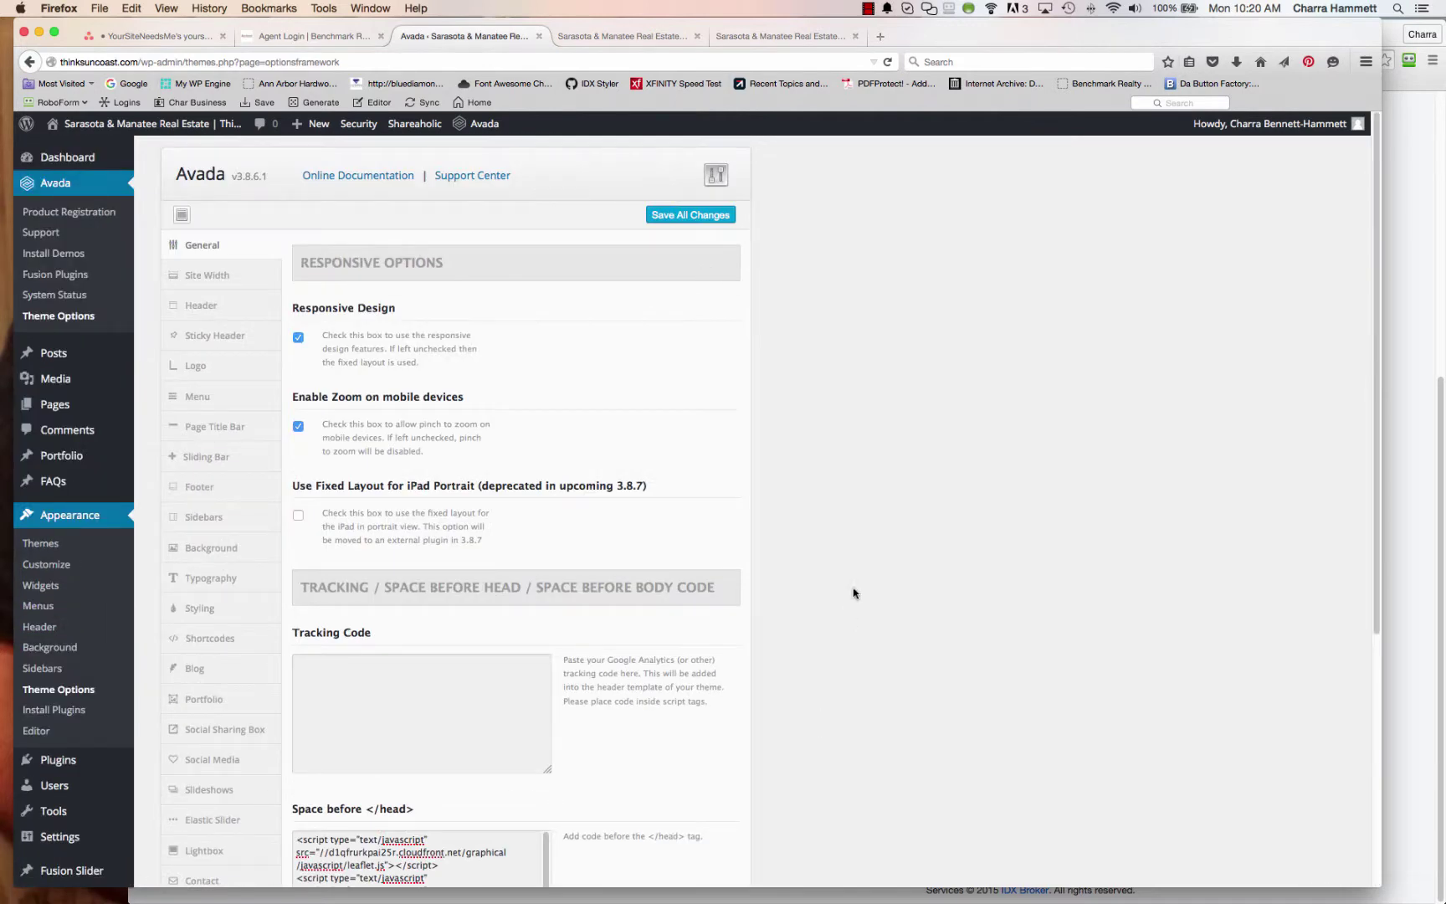
scroll(686, 425, down, 2)
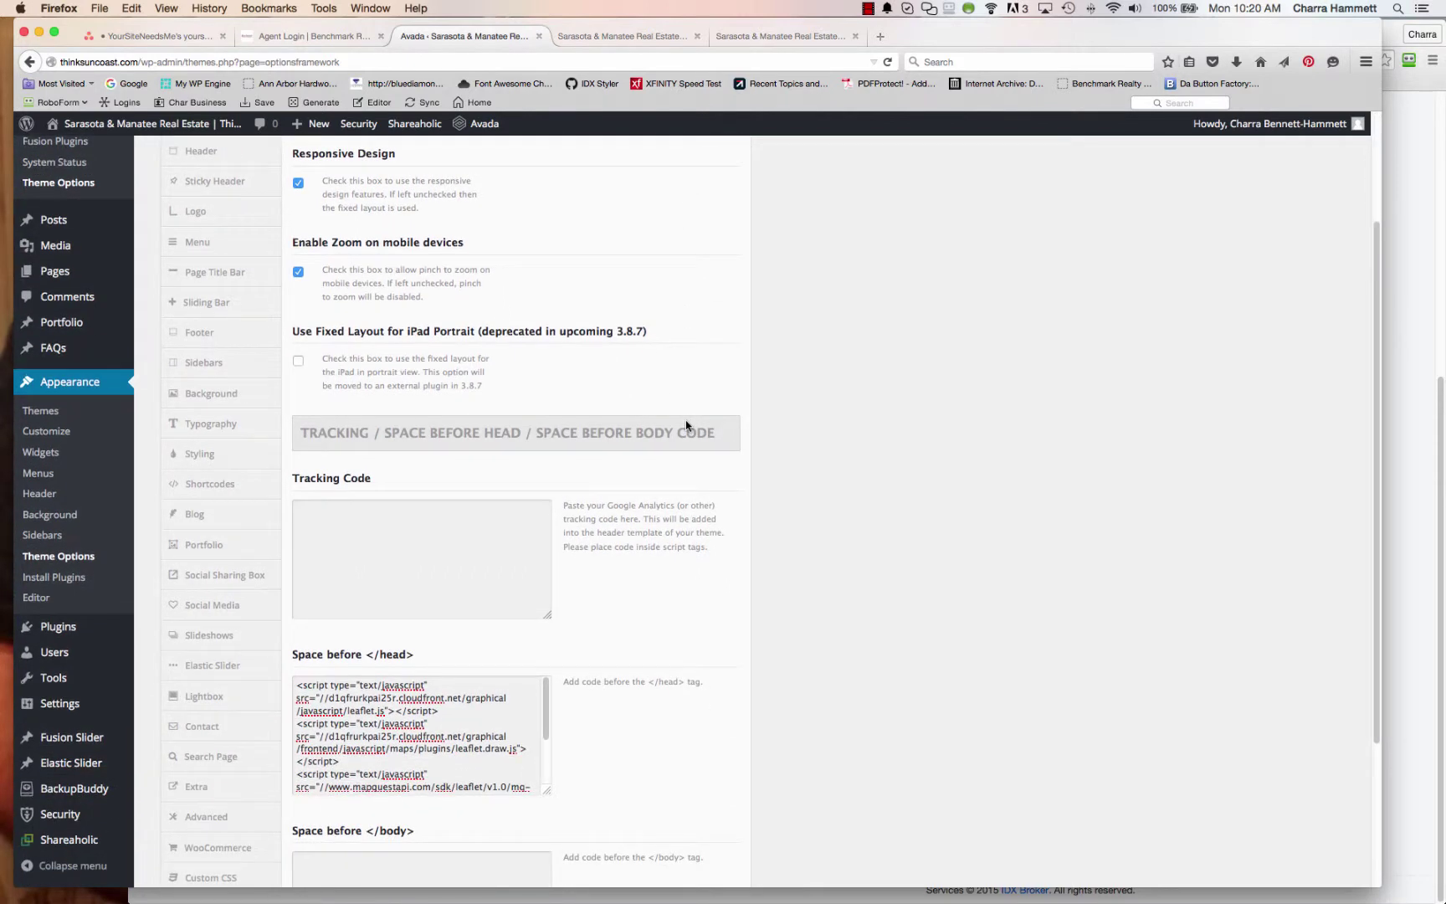